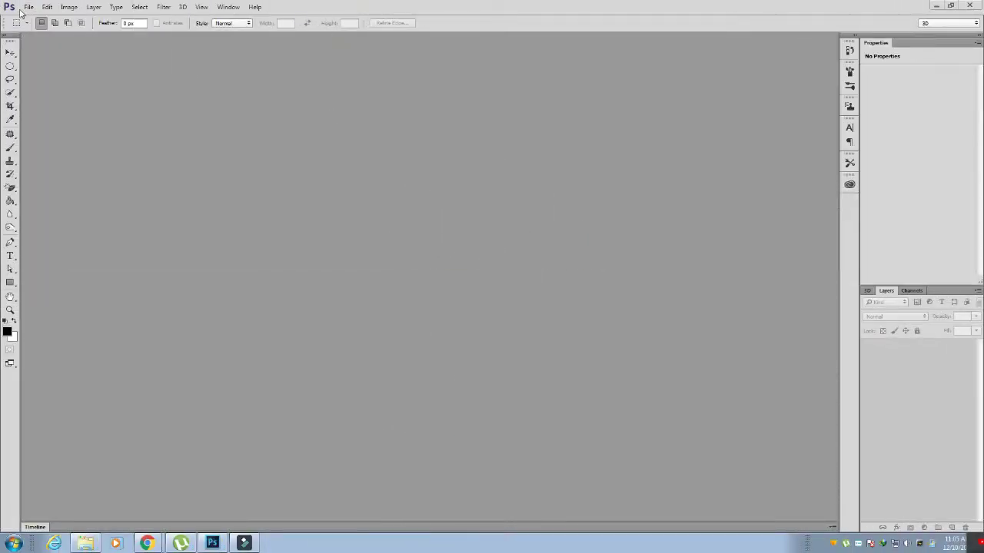
Create a new white document 10 × 6 inches at 300 ppi and zoom it to fill the window
click(28, 7)
click(37, 18)
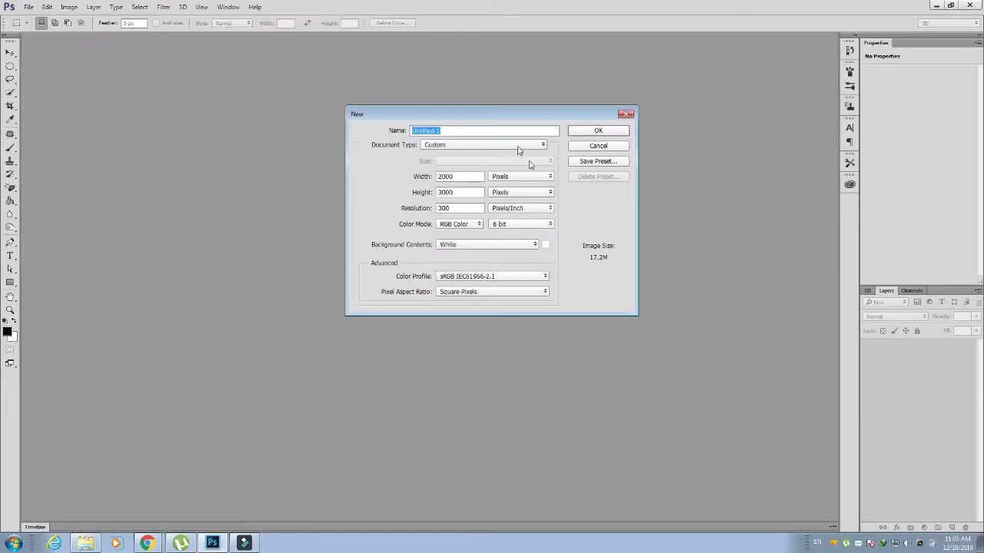
click(515, 177)
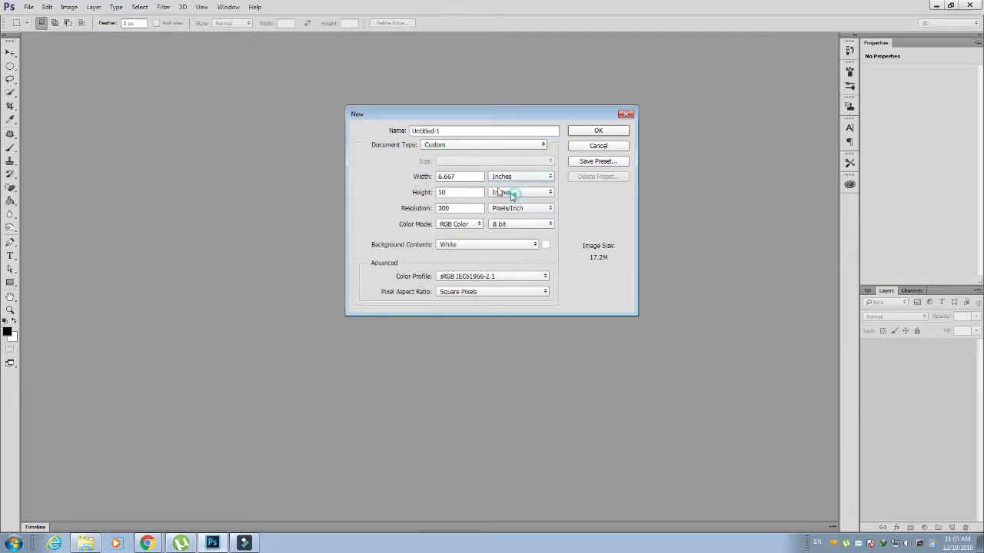
drag(460, 177, 400, 174)
text(10)
key(Tab)
key(Return)
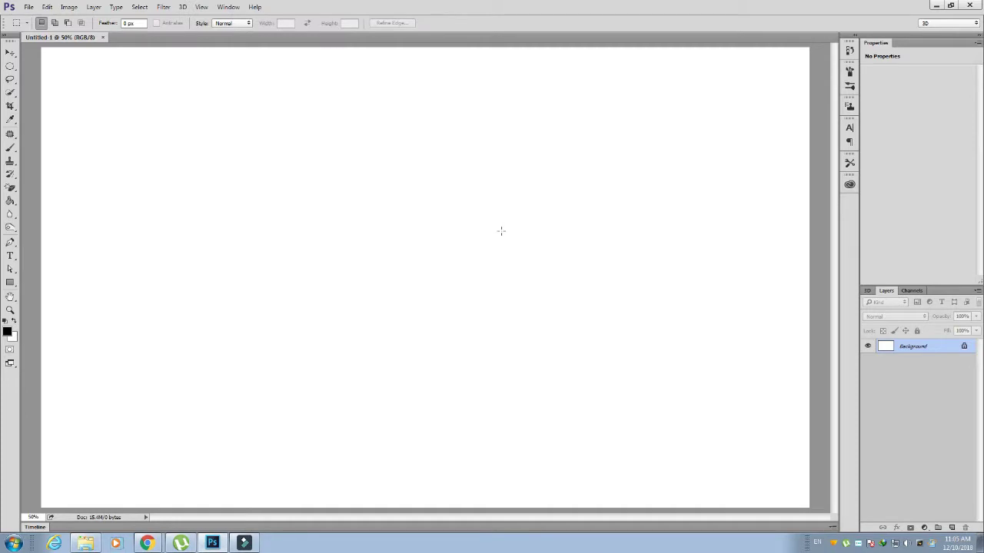
key(ctrl+plus)
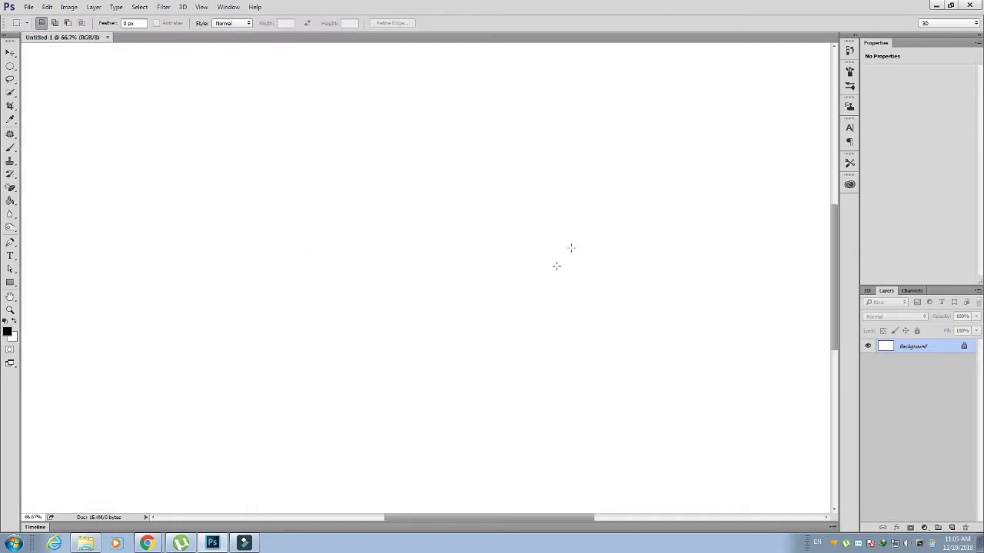
Add a new layer and draw a large black circle mid-canvas with the Ellipse Tool
click(952, 528)
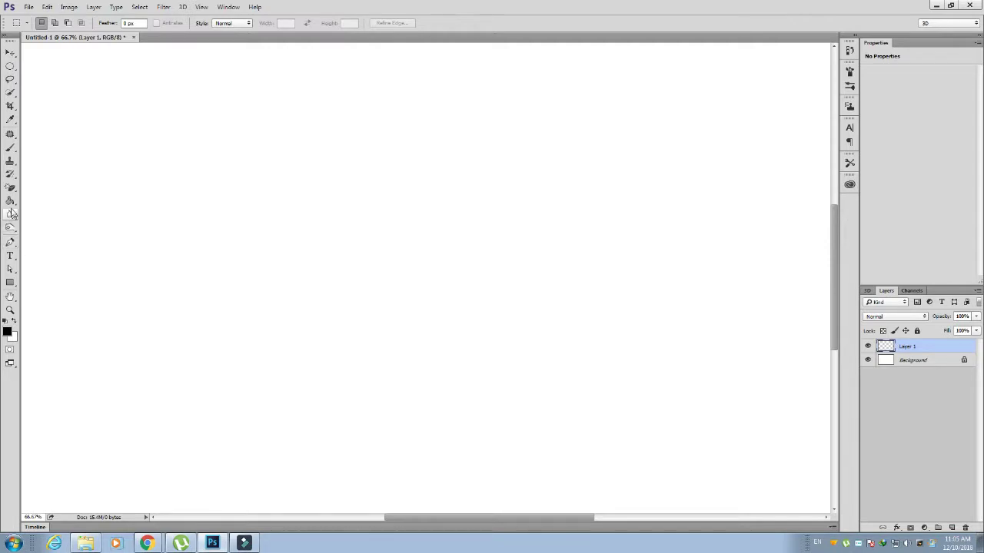
click(13, 283)
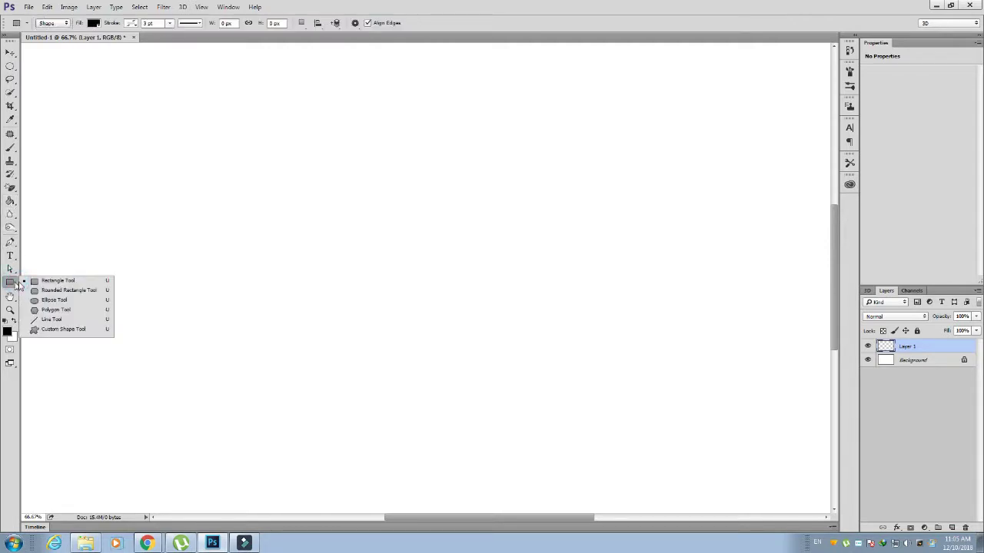
click(44, 300)
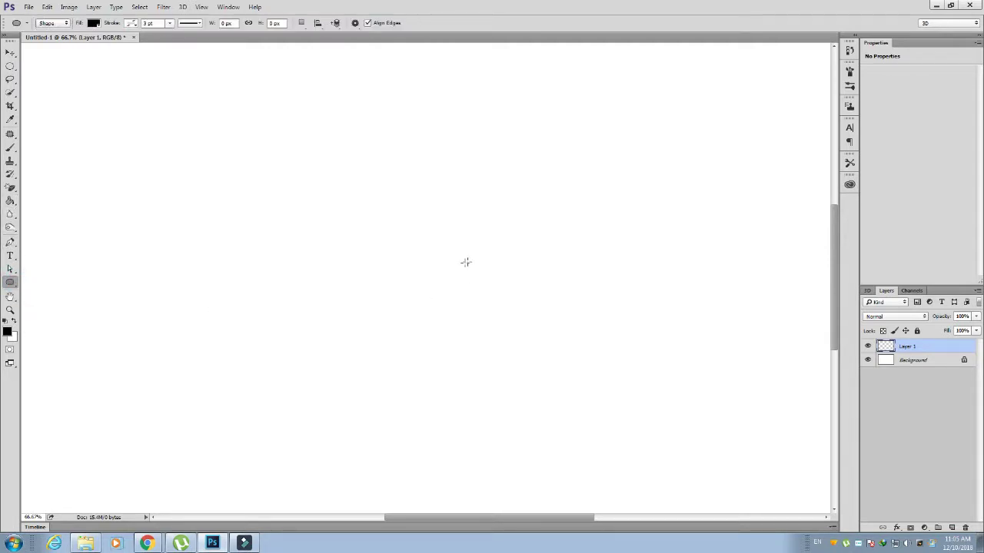
drag(297, 163, 559, 426)
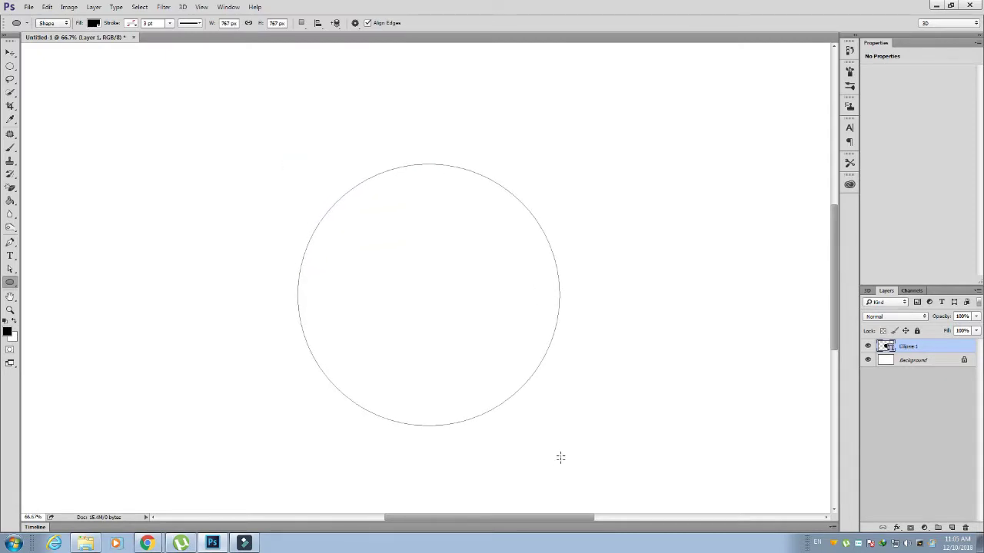
Move the black circle up and to the left, then reselect its layer
click(10, 52)
drag(487, 313, 473, 275)
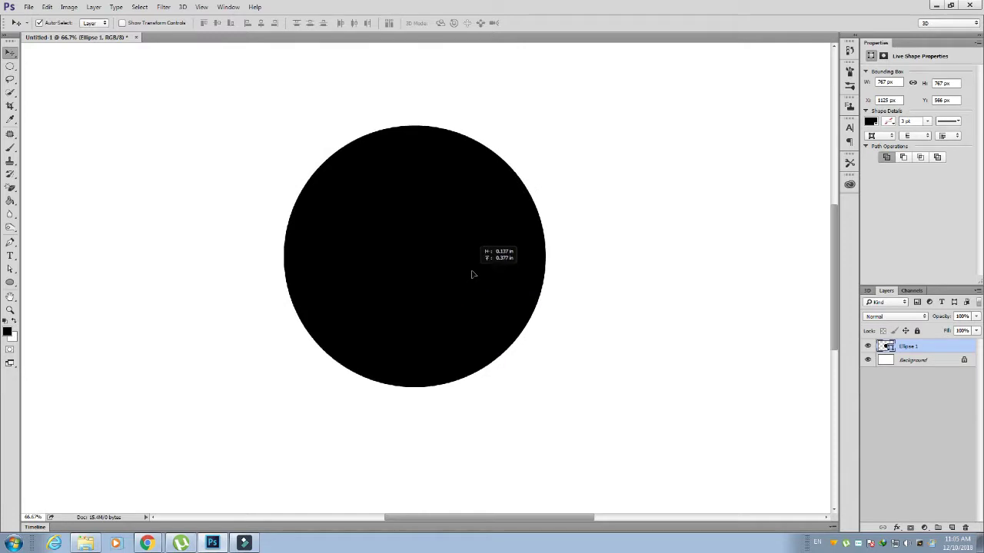
click(612, 212)
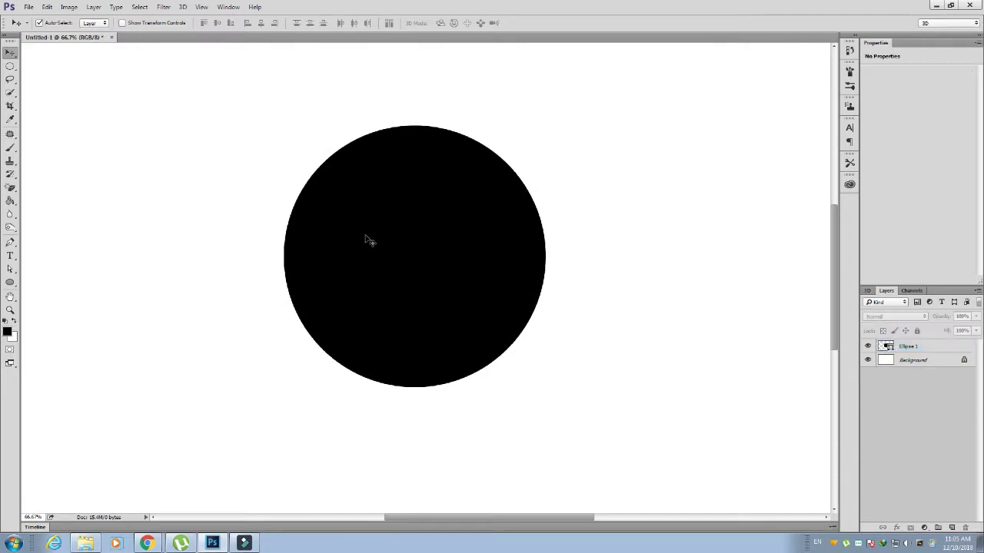
click(367, 234)
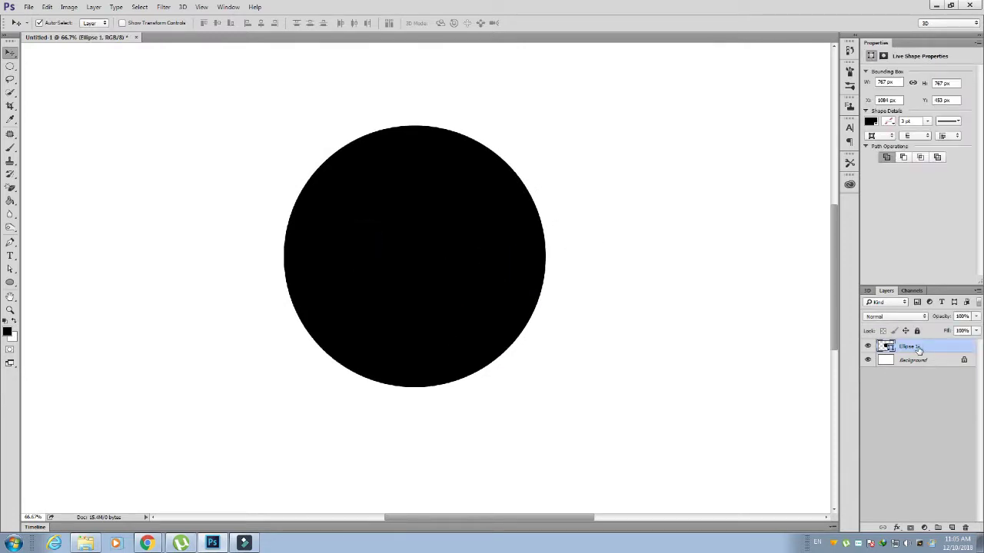
Rasterize the black circle layer and duplicate it
right_click(918, 348)
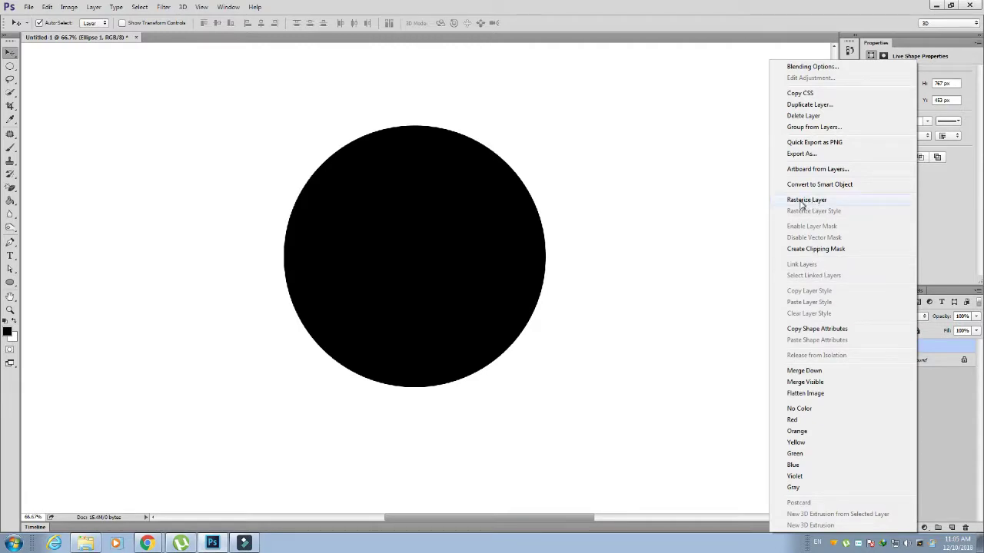
click(804, 200)
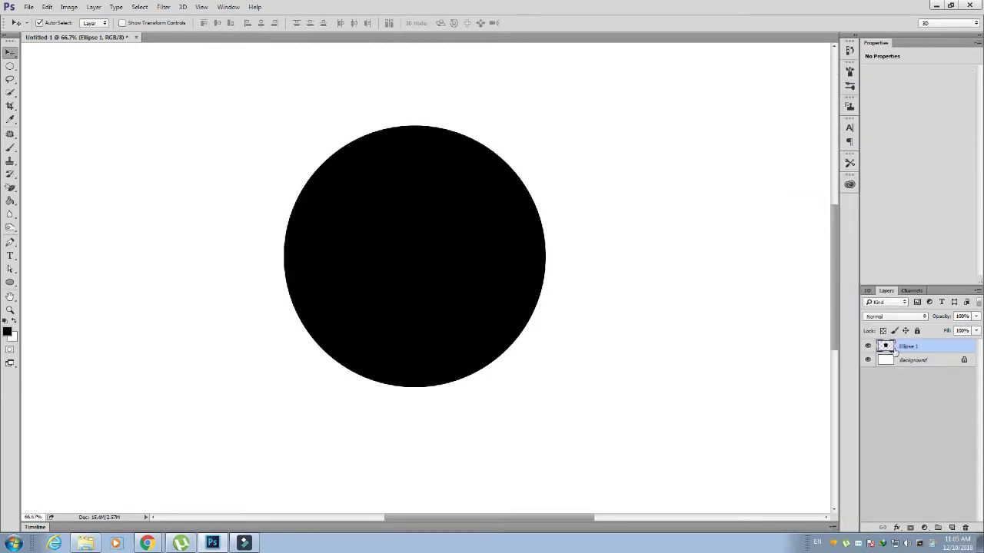
drag(917, 346, 952, 528)
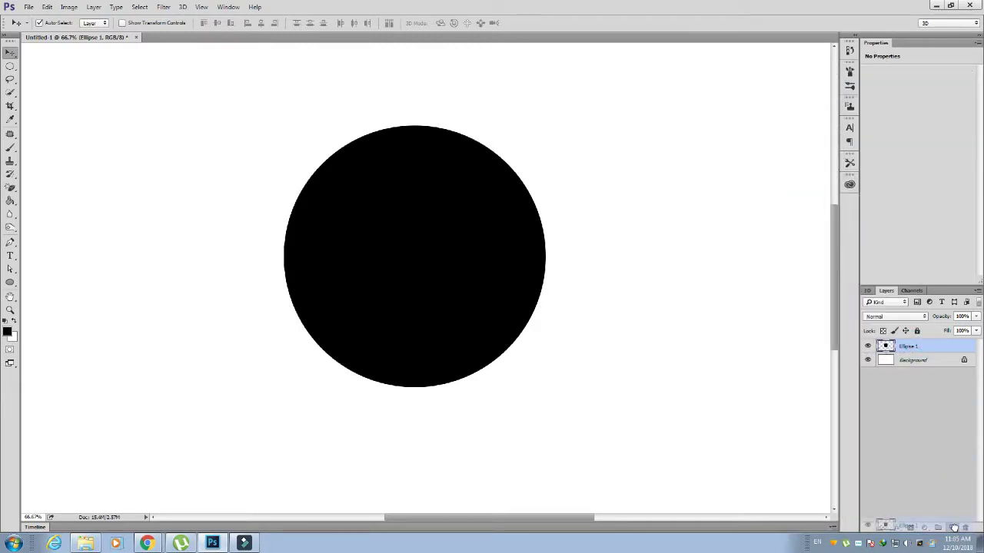
Give the duplicate circle a grey #706c6c Color Overlay
click(892, 348)
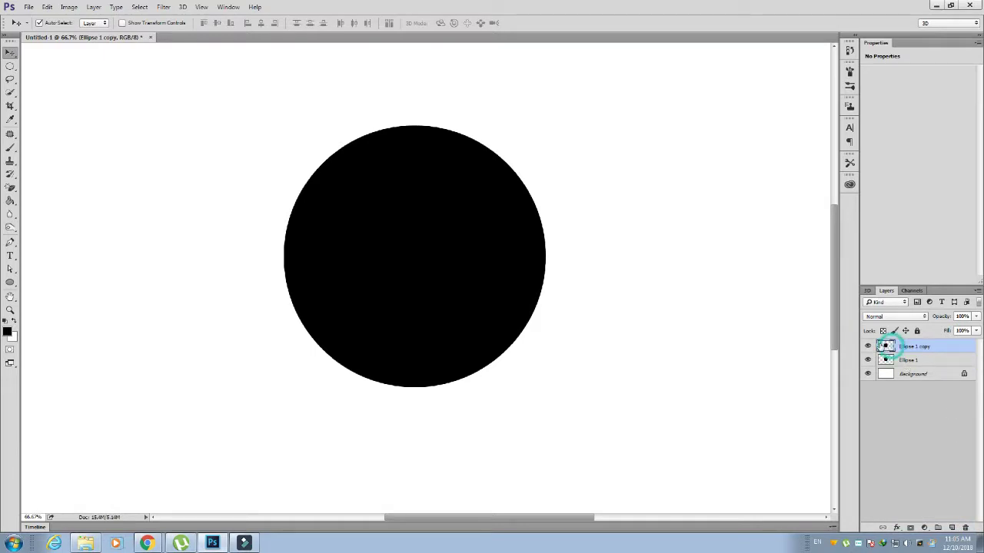
click(897, 529)
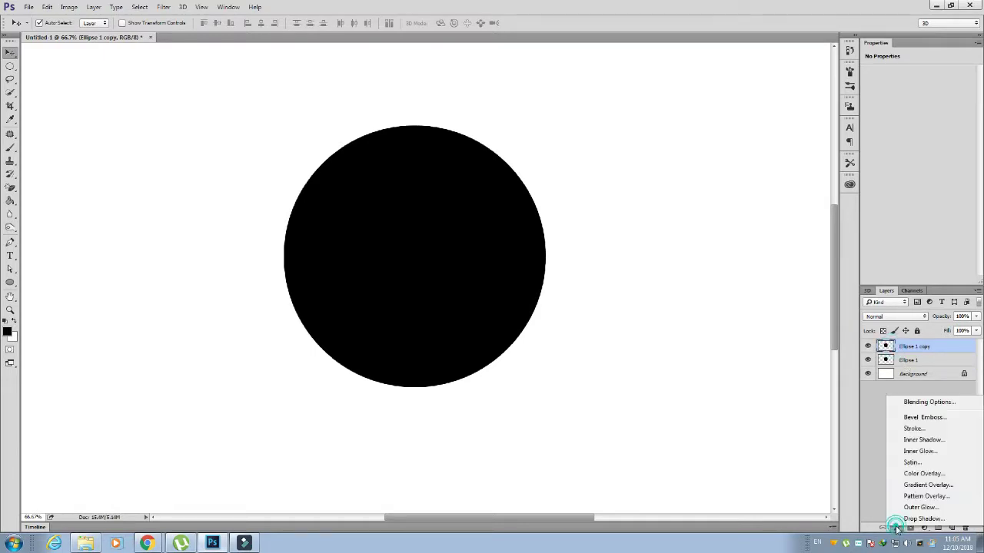
click(923, 474)
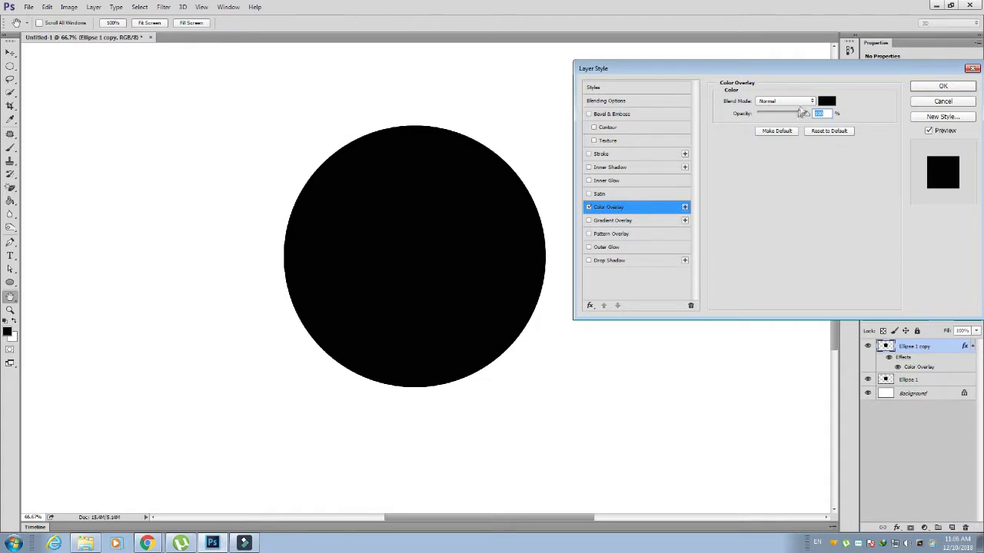
click(826, 101)
click(621, 170)
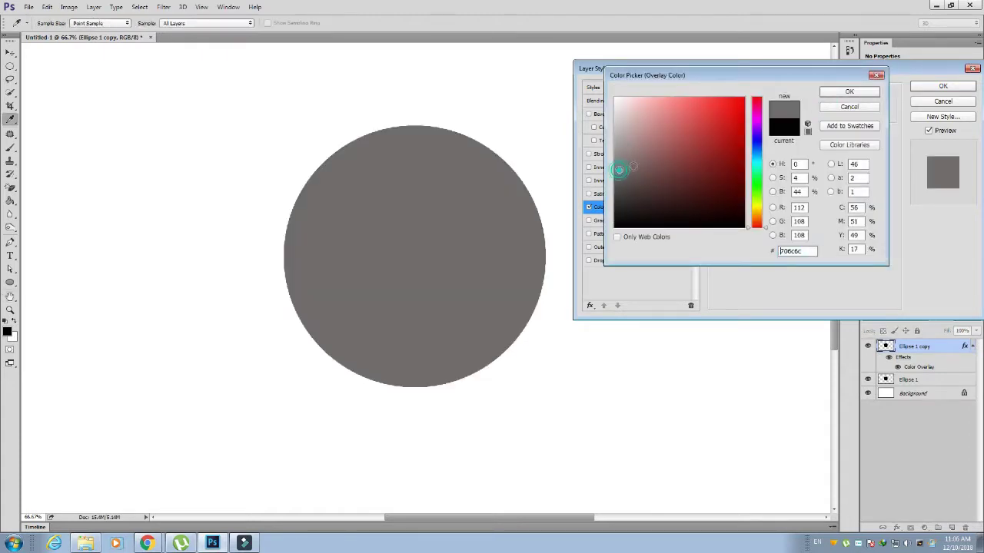
click(849, 91)
click(932, 91)
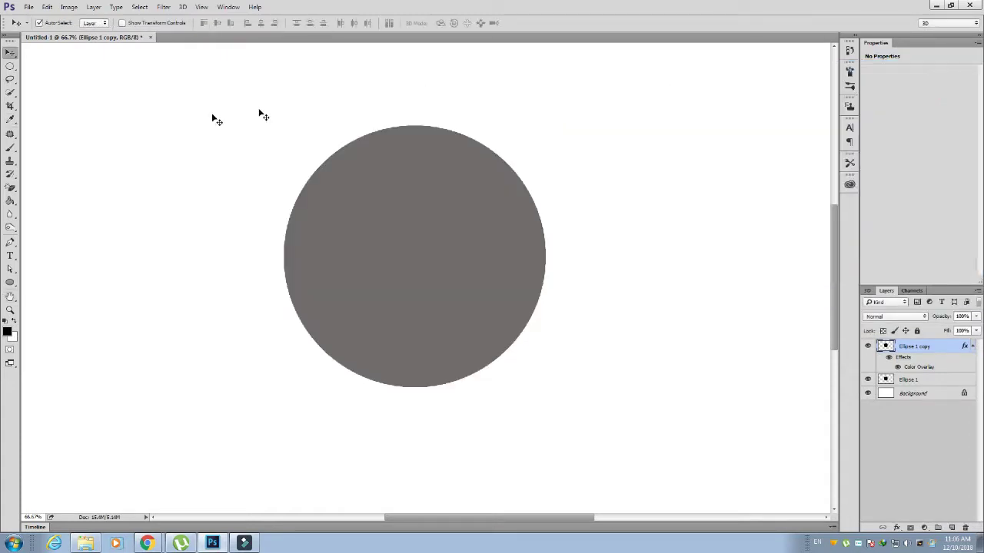
click(11, 52)
click(456, 233)
Free-transform the grey copy into a small flattened oval and move it to the circle's upper left
click(48, 7)
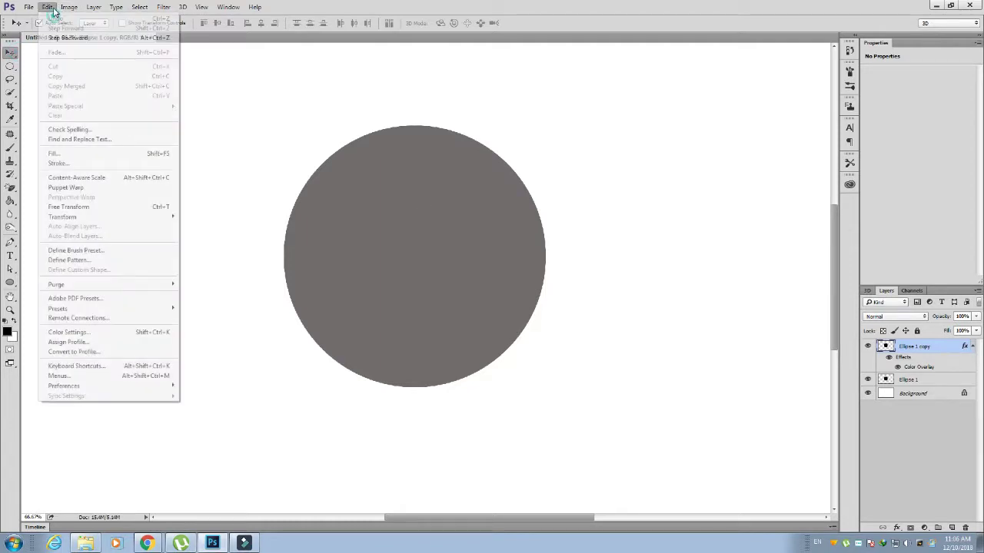
click(114, 207)
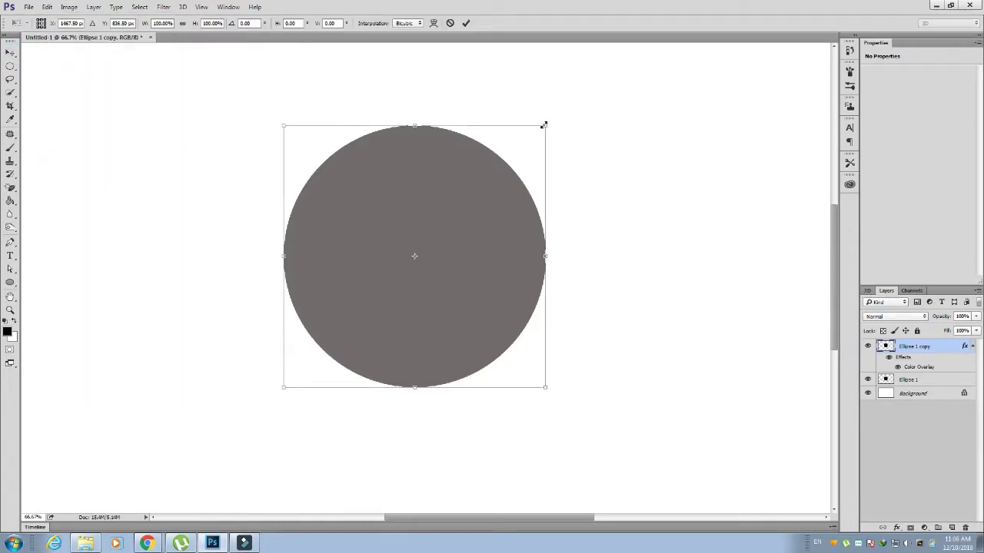
drag(543, 125, 519, 145)
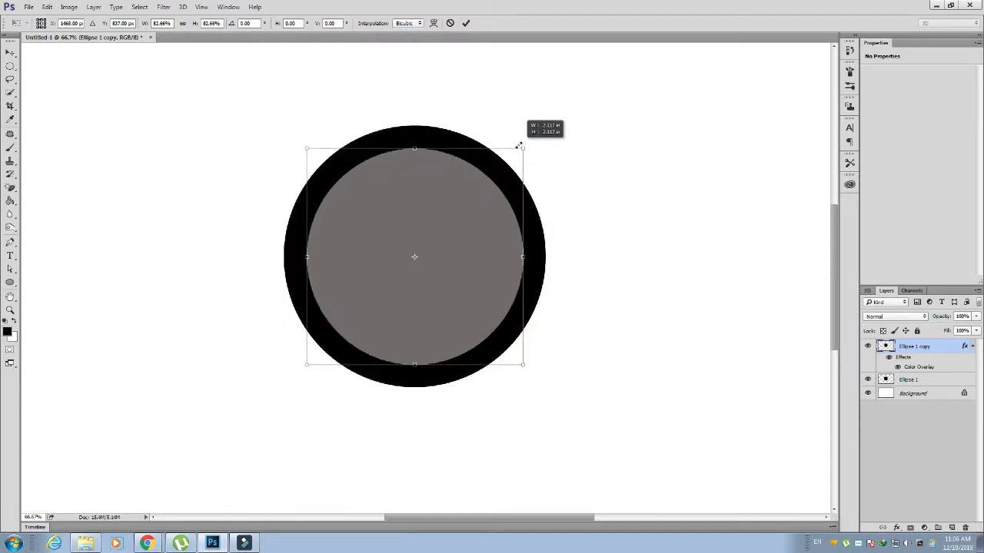
mouse_move(519, 145)
mouse_down()
mouse_move(501, 154)
mouse_move(495, 179)
mouse_up()
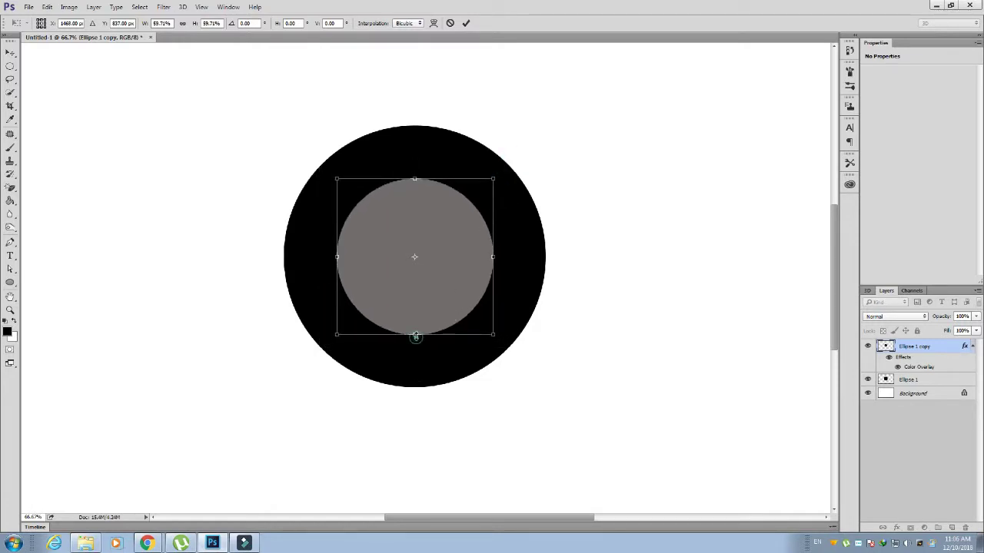
drag(415, 336, 416, 278)
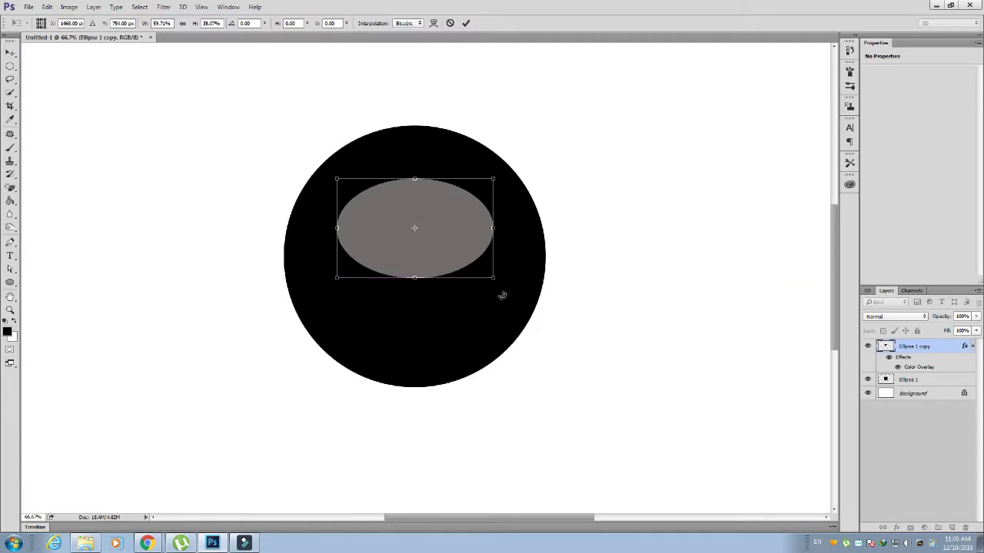
drag(493, 281, 479, 267)
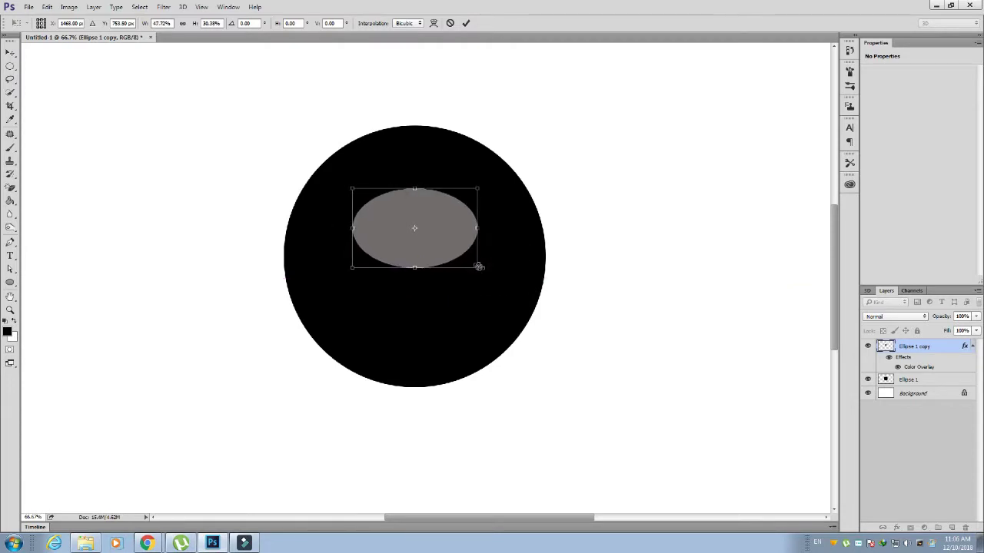
drag(417, 269, 418, 249)
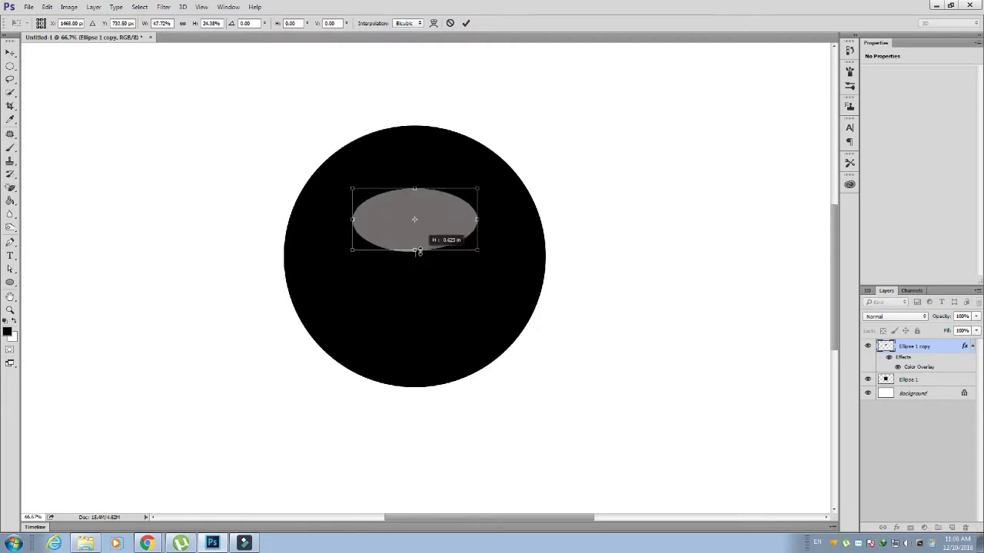
key(Return)
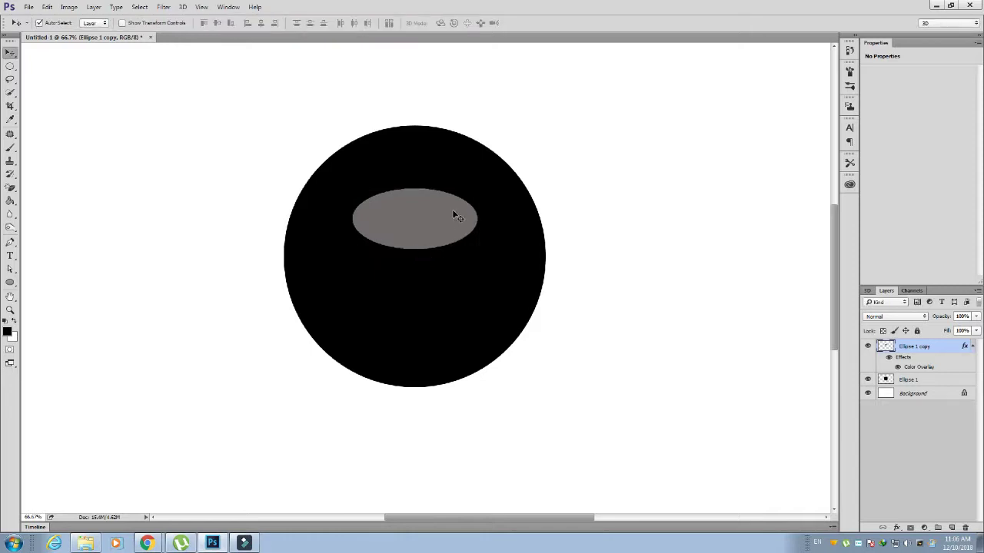
drag(453, 213, 415, 180)
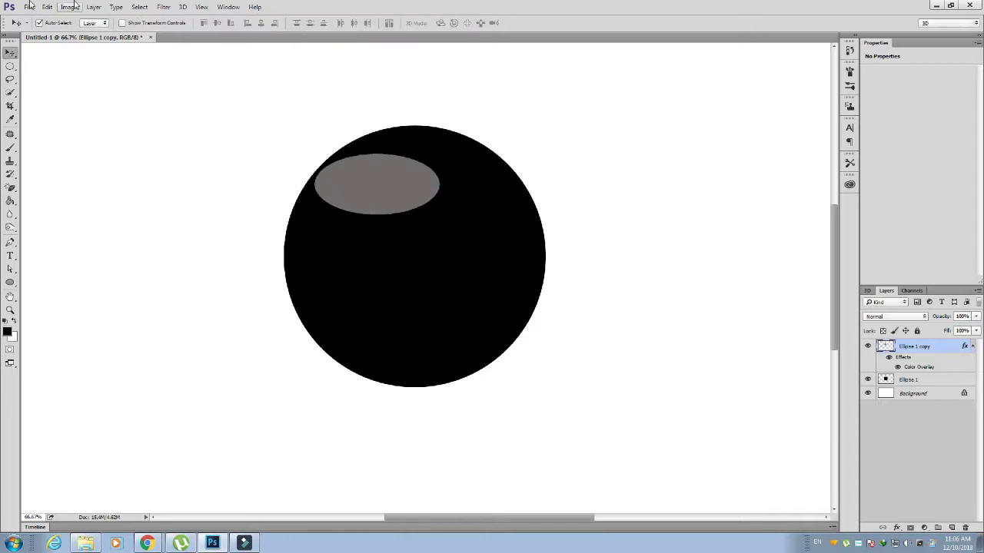
Rotate the grey oval about 33 degrees and nudge it onto the circle's upper-left edge
click(47, 6)
click(139, 206)
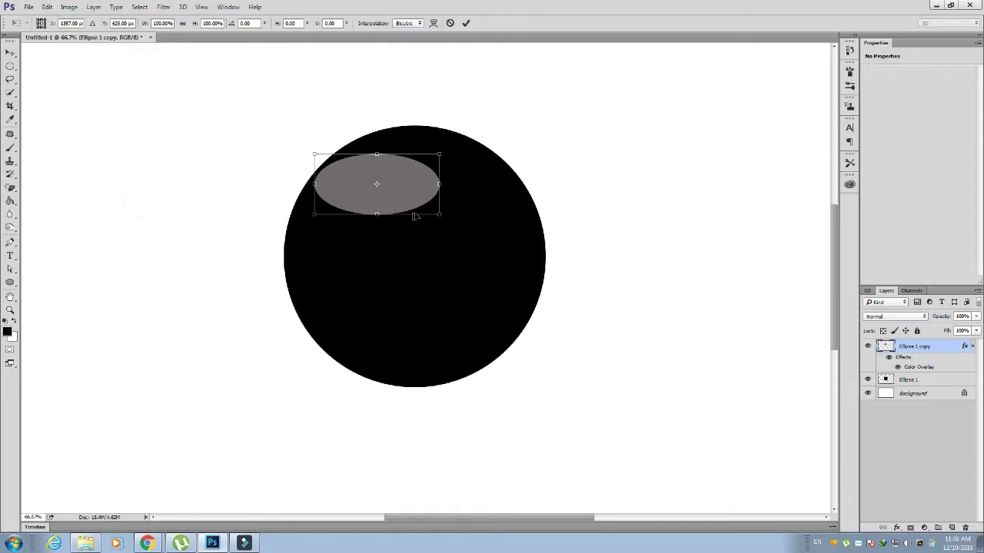
mouse_move(444, 221)
mouse_down()
mouse_move(450, 179)
mouse_move(384, 173)
mouse_up()
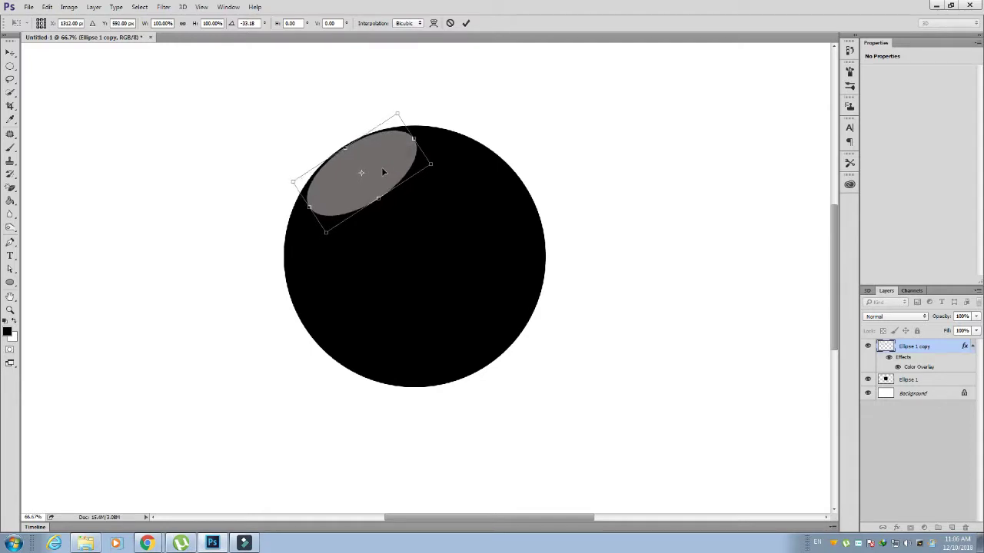
drag(384, 174, 384, 172)
key(Up)
key(Up)
key(Up)
key(Up)
key(Up)
key(Up)
key(Up)
key(Up)
key(Up)
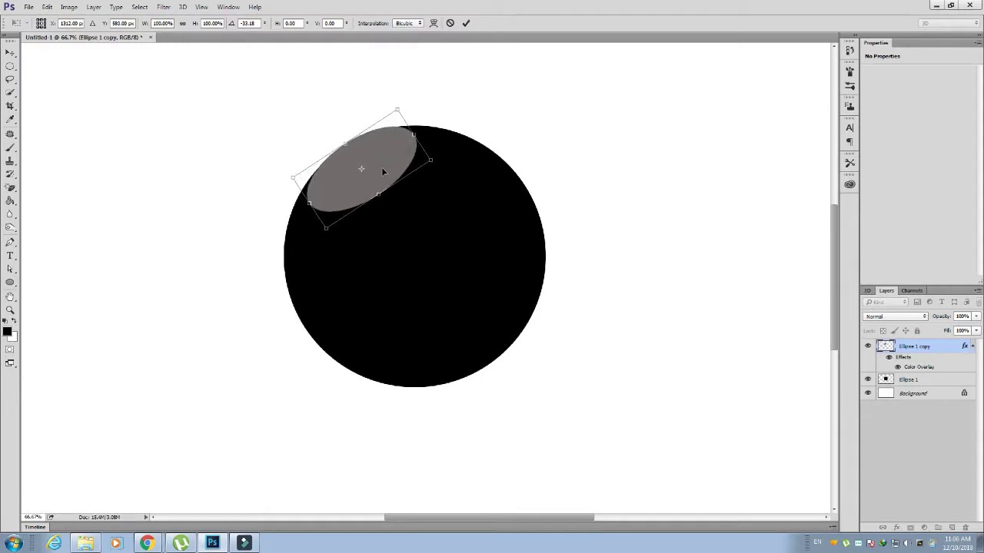
key(Left)
key(Left)
key(Left)
key(Left)
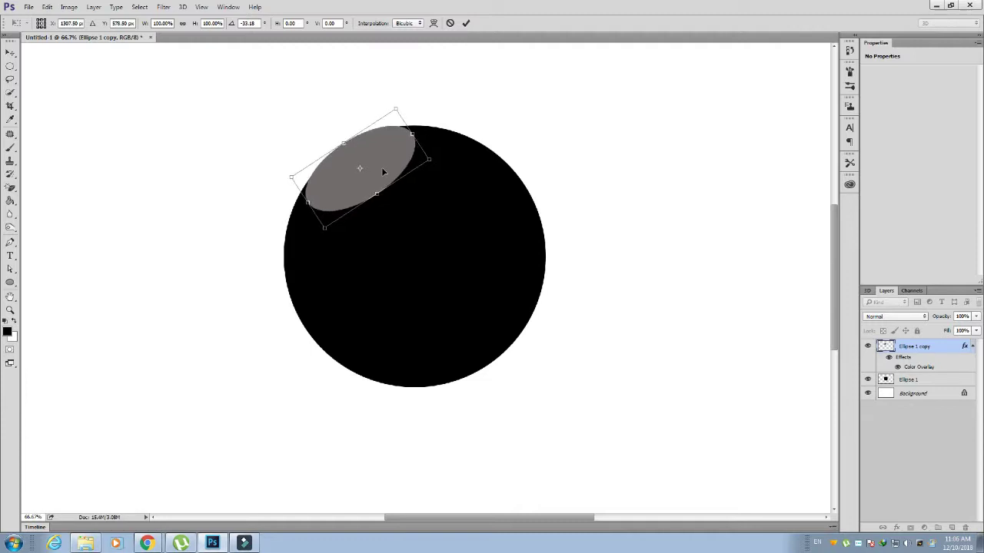
key(Return)
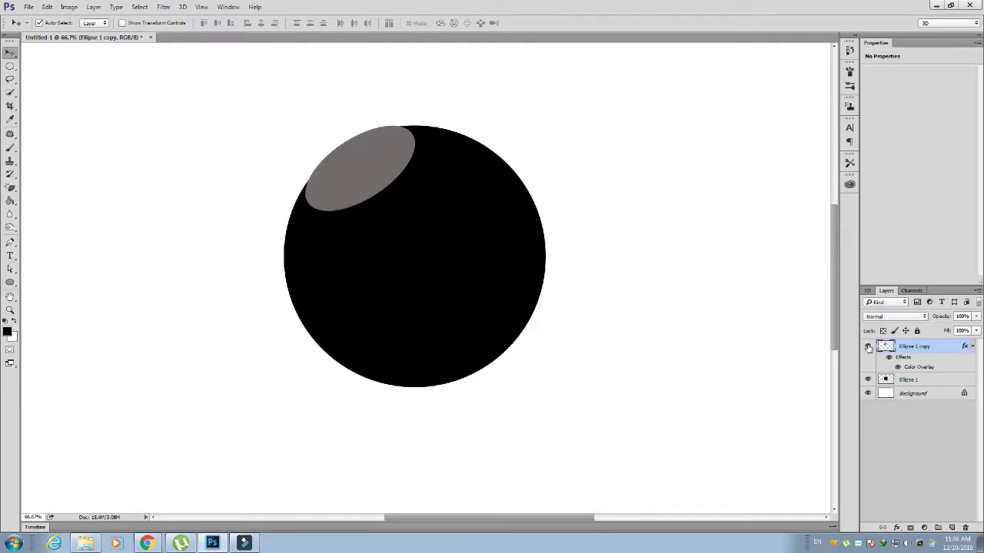
Load the hidden grey oval as a selection, cut it from the black circle, and delete the copy
click(867, 348)
right_click(885, 346)
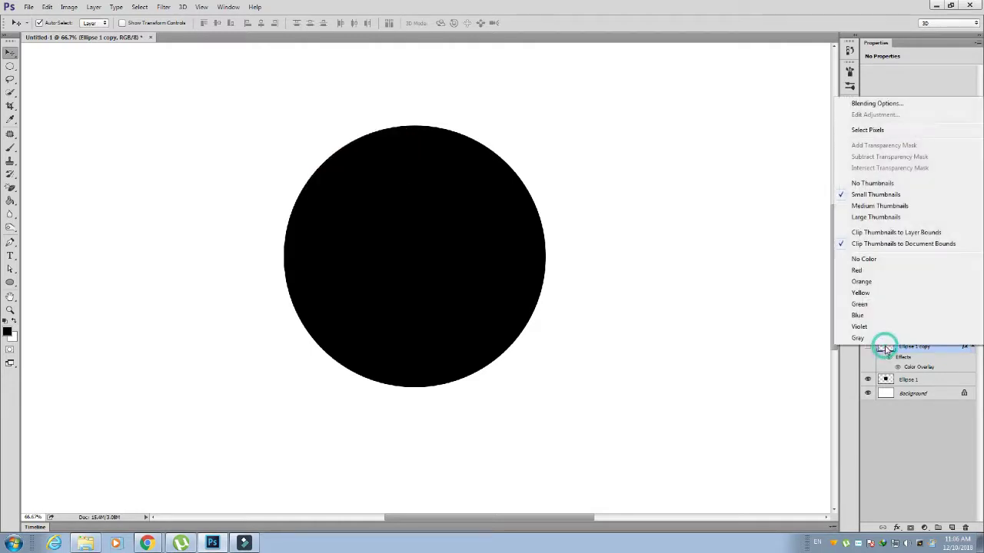
click(868, 130)
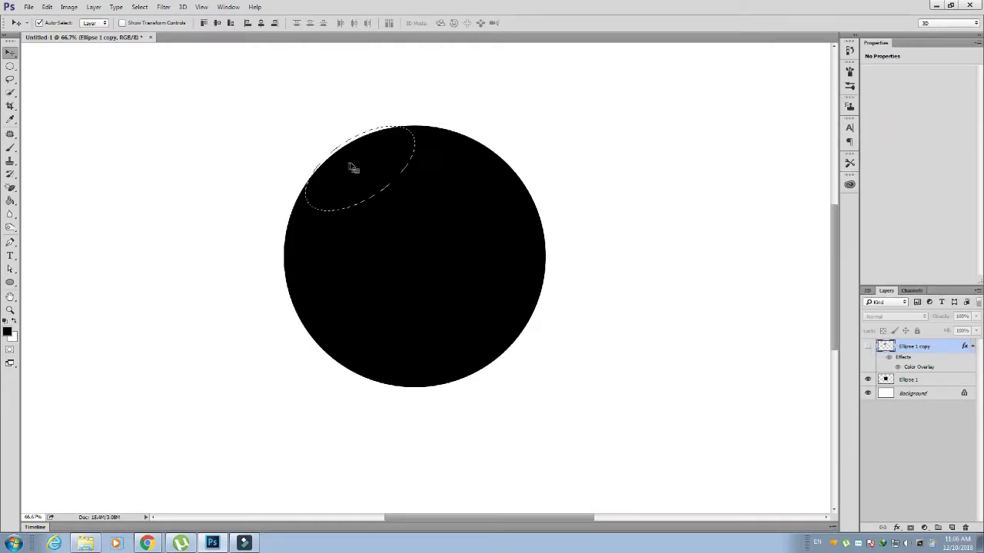
click(907, 381)
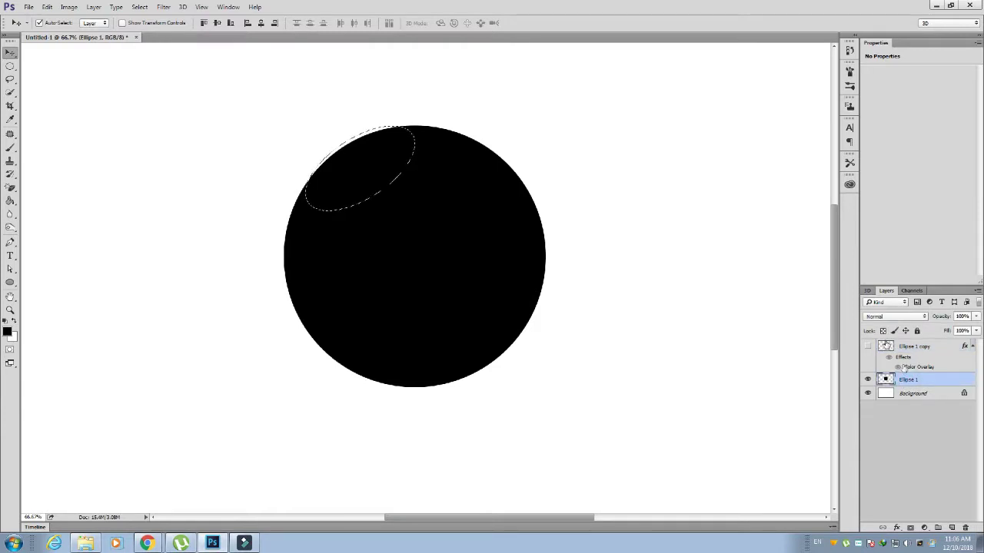
click(47, 7)
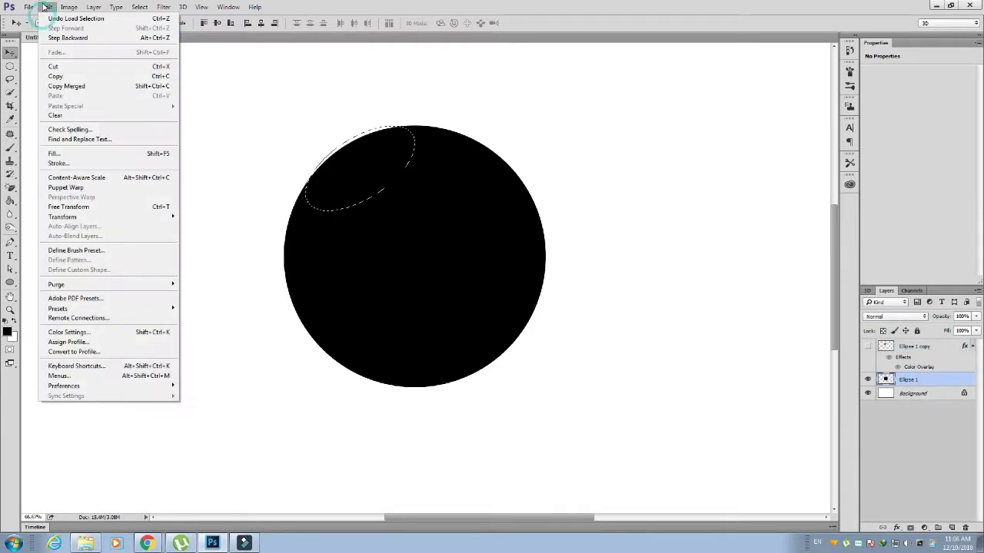
click(65, 69)
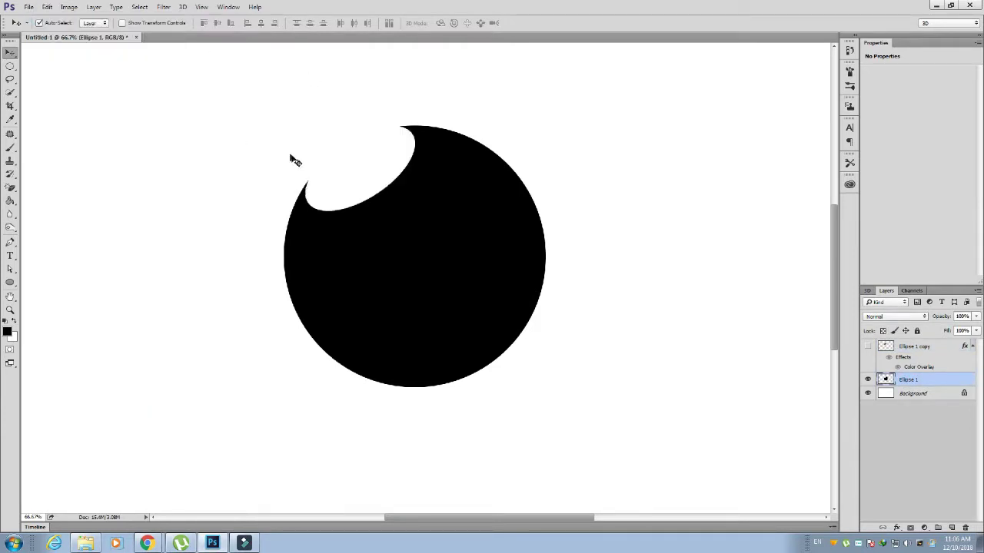
drag(922, 347, 966, 529)
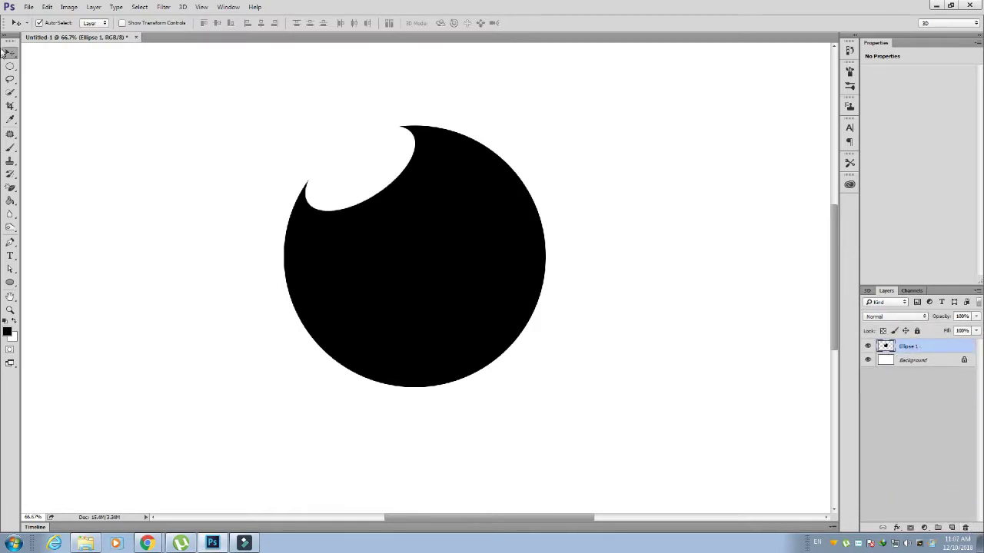
Nudge the notched circle slightly up-left and add a new empty layer
drag(450, 254, 444, 247)
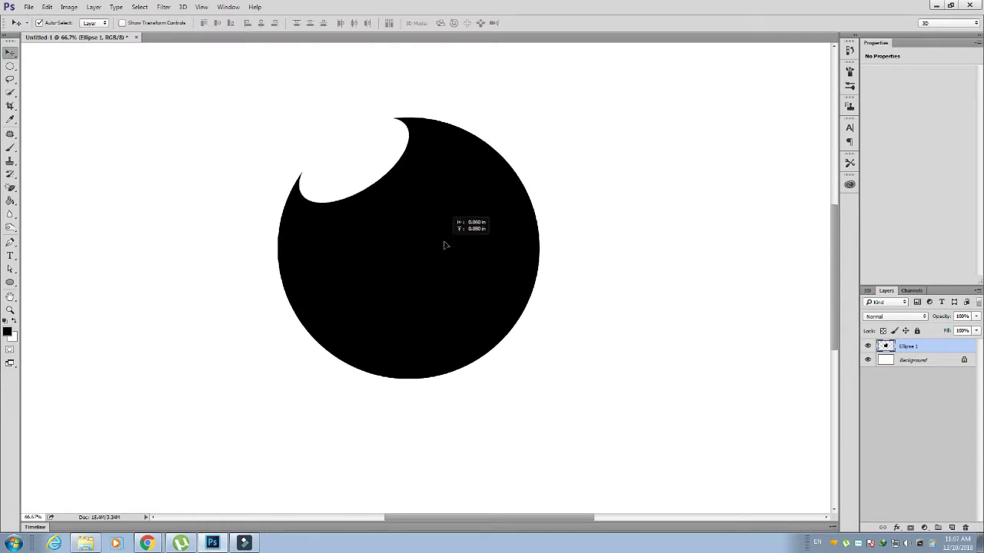
click(605, 212)
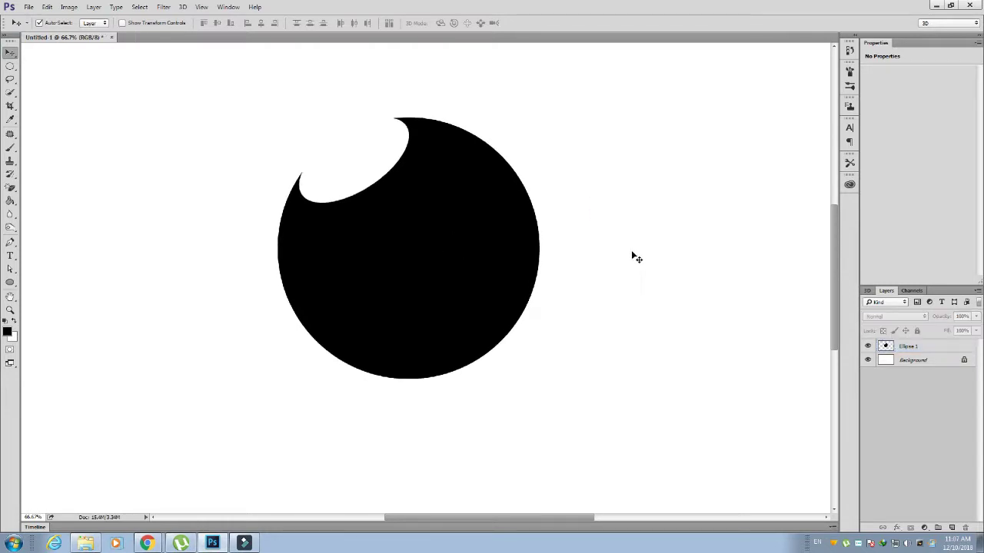
click(423, 257)
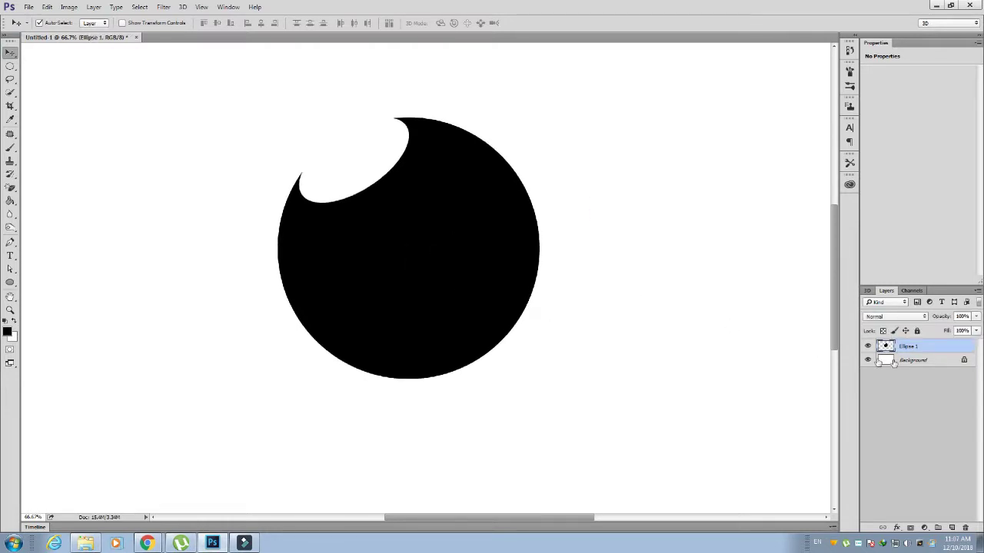
drag(913, 352, 954, 530)
click(952, 529)
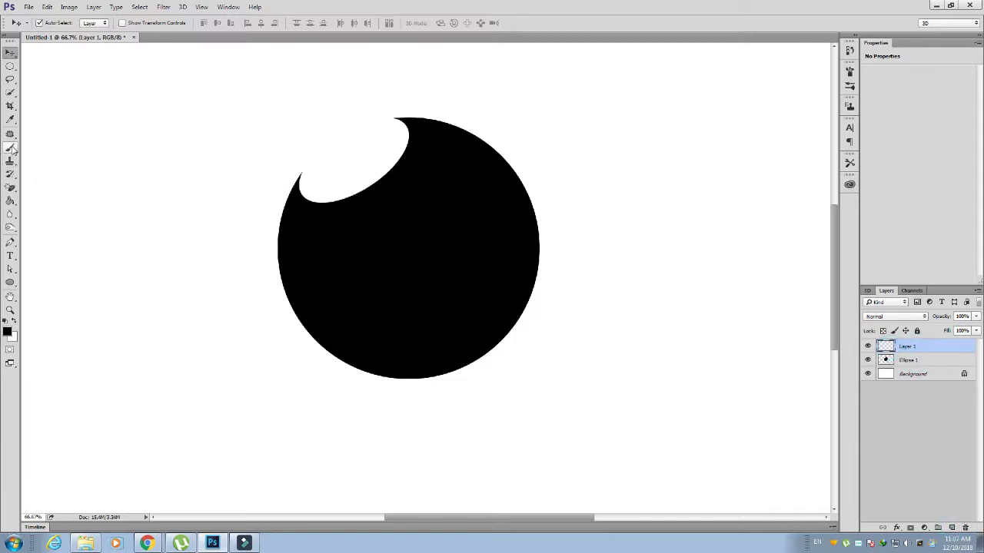
Start a Pen Tool path curving from the circle's left edge to a corner anchor at its centre
click(10, 243)
right_click(10, 243)
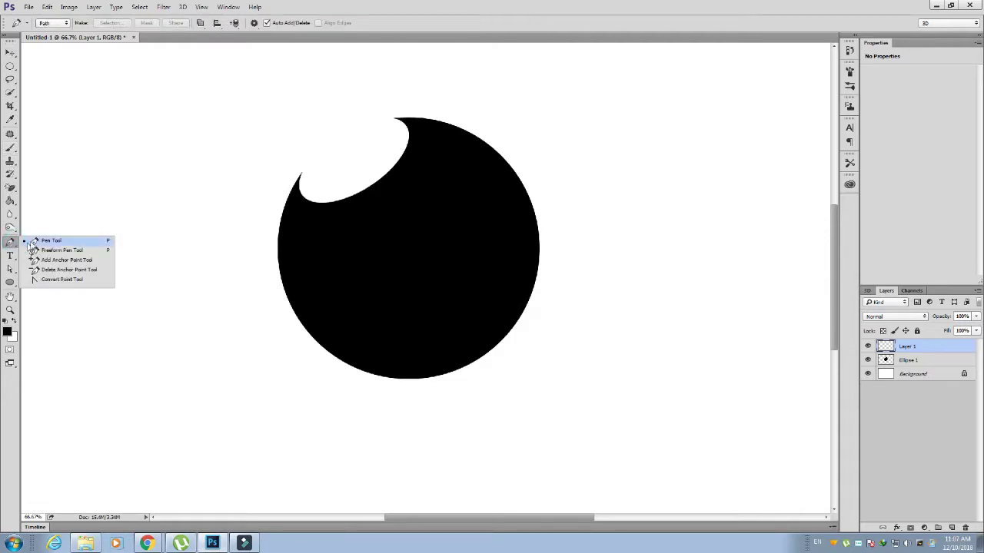
click(33, 245)
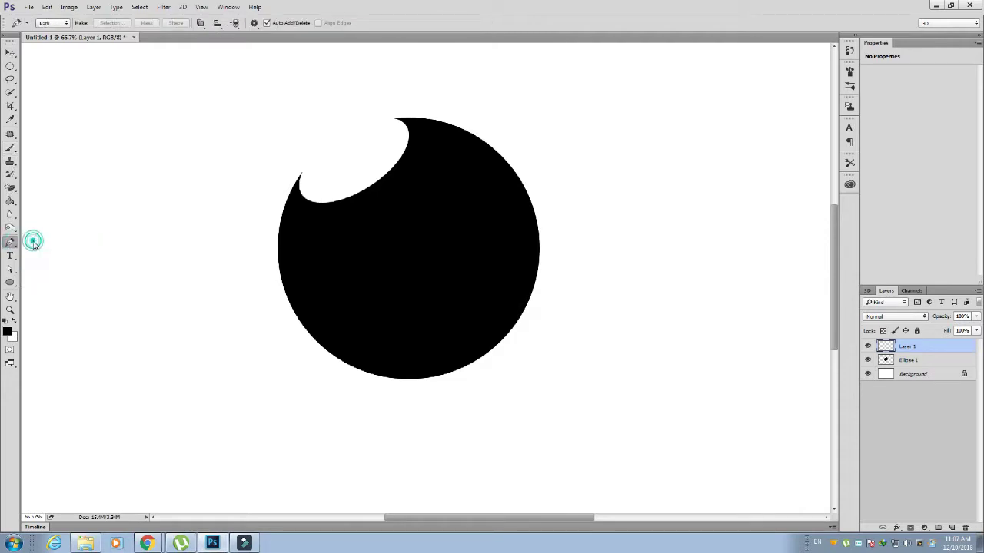
click(276, 230)
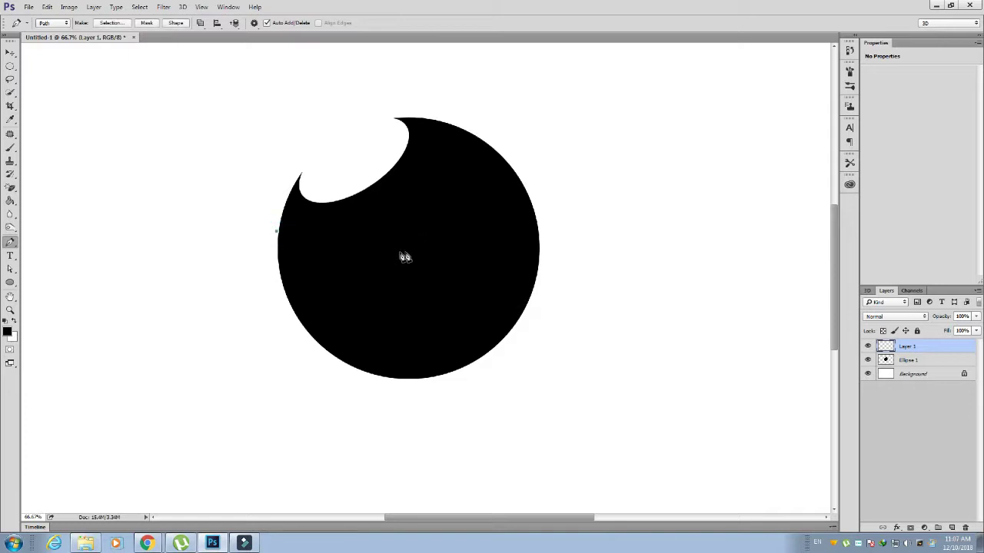
click(273, 231)
drag(417, 251, 572, 193)
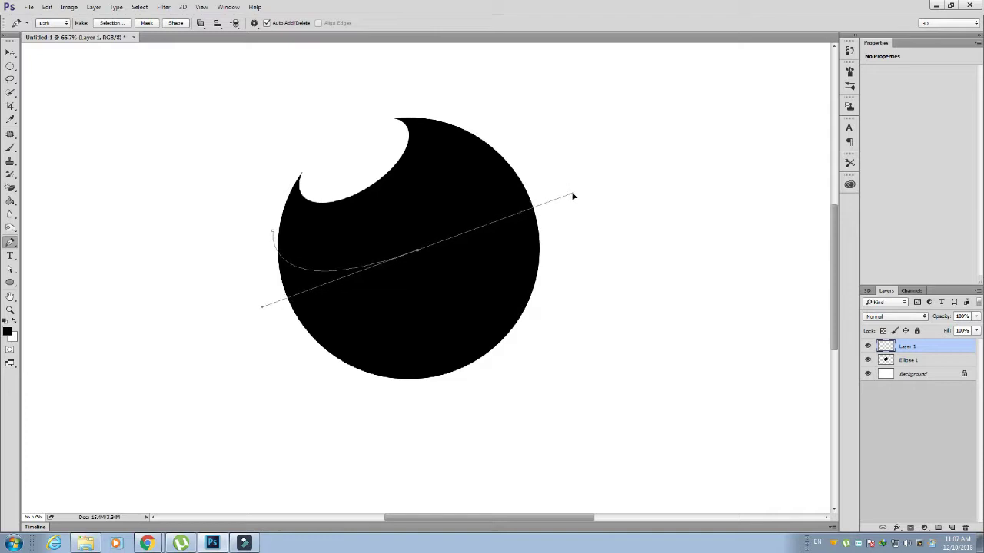
alt+click(418, 252)
Curve the path down to the circle's lower edge, then toward the lower-right interior
drag(339, 359, 295, 396)
click(340, 360)
drag(538, 268, 600, 91)
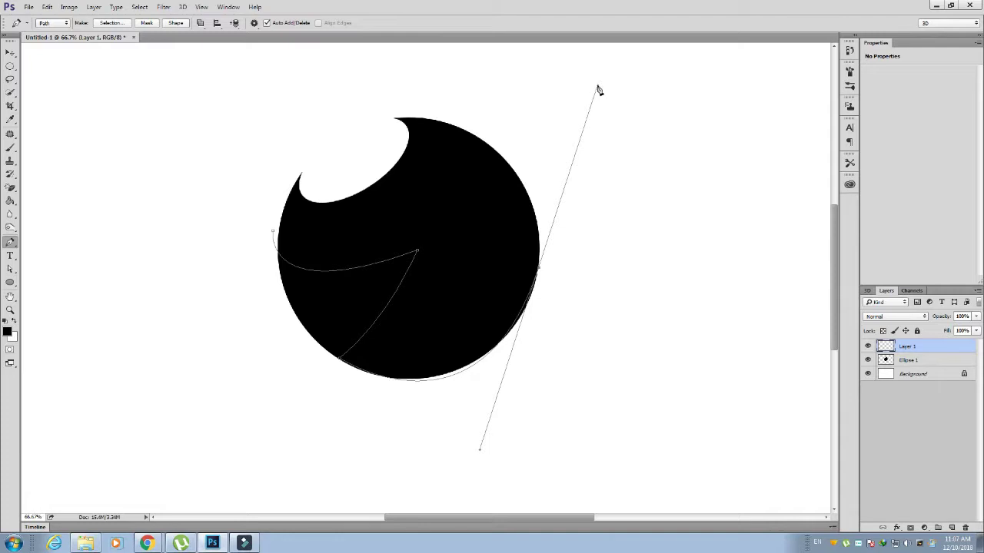
key(ctrl+z)
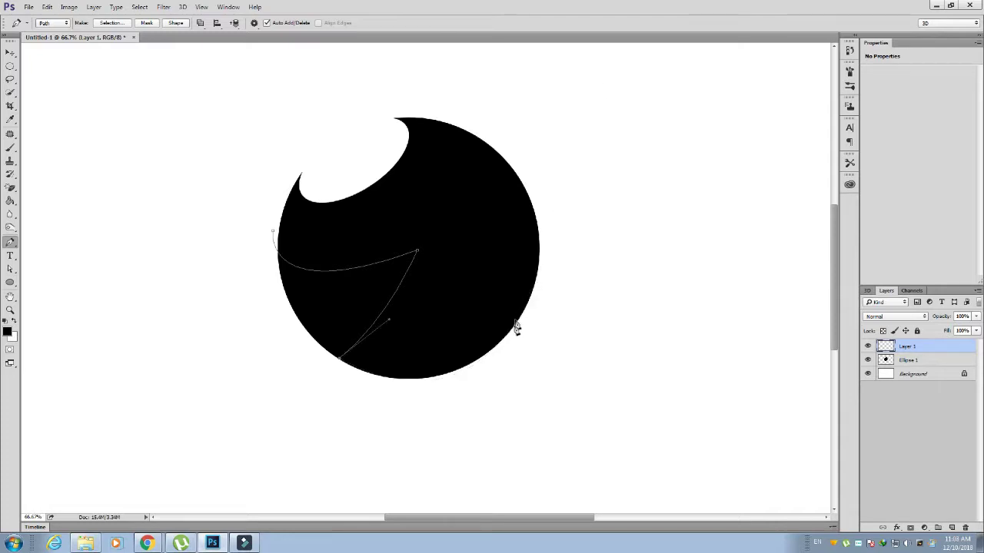
drag(498, 344, 581, 272)
Add corner-broken curved anchors forming a second slash up to the circle's upper-right edge
alt+click(498, 345)
drag(538, 271, 549, 220)
drag(454, 309, 375, 323)
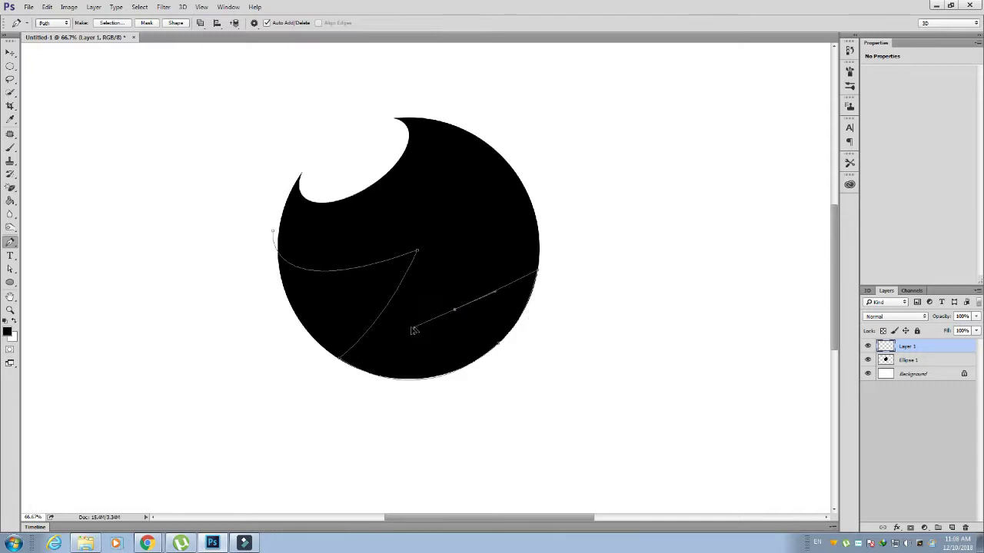
key(ctrl+z)
drag(423, 343, 337, 360)
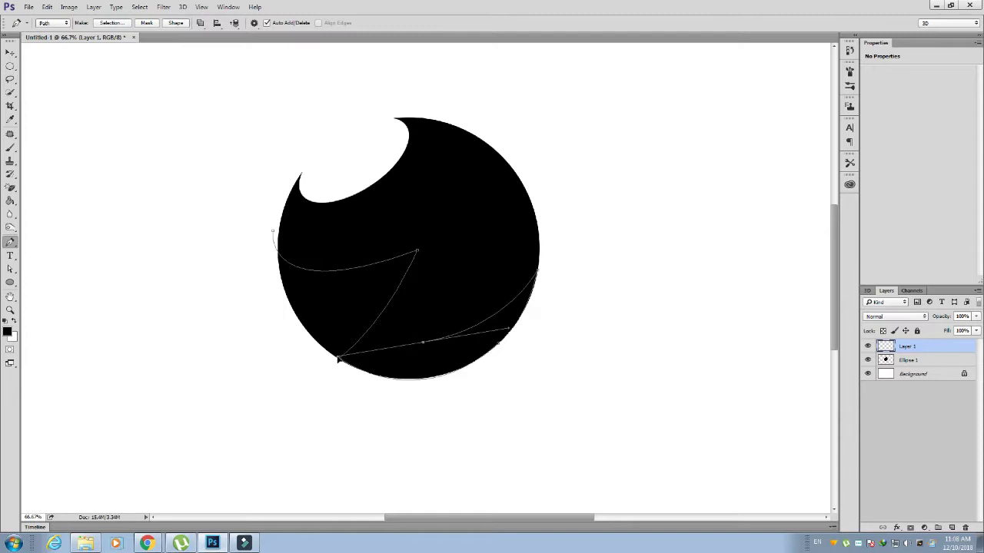
alt+click(423, 342)
mouse_move(508, 164)
mouse_down()
mouse_move(484, 76)
mouse_move(470, 69)
mouse_up()
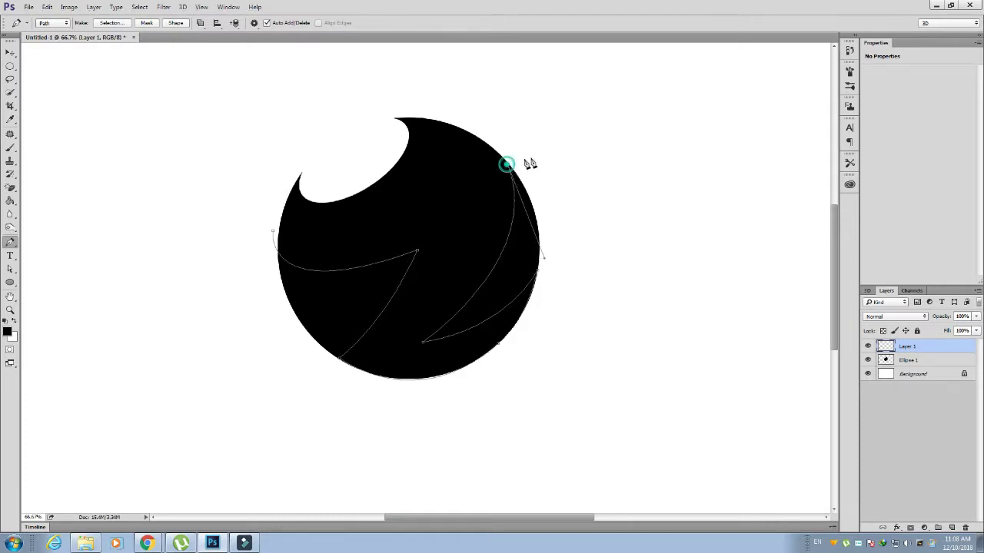
Loop the path around outside the circle and back to its starting point
drag(509, 164, 530, 158)
click(582, 191)
drag(598, 336, 569, 396)
click(371, 435)
click(295, 392)
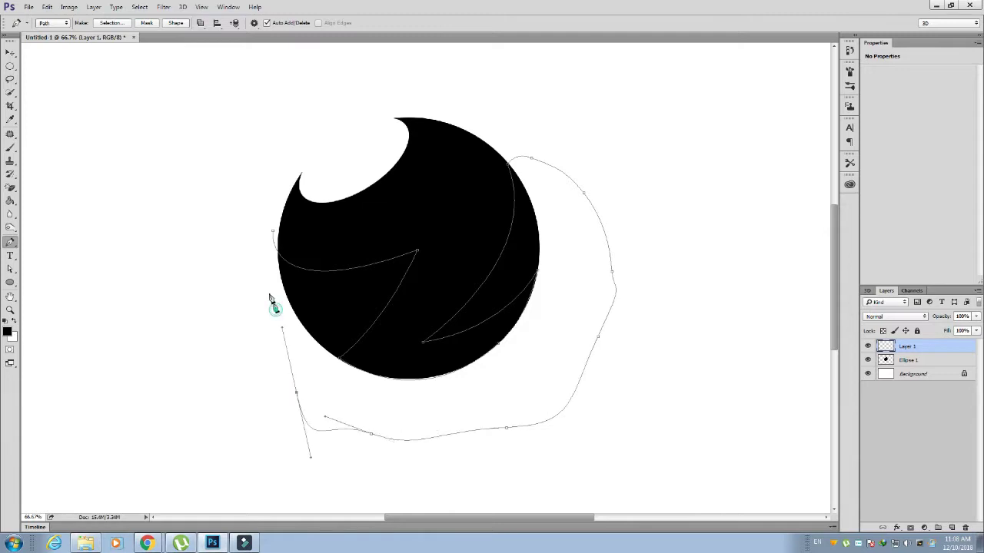
click(274, 309)
click(268, 265)
Turn the path into a selection and cut it from the black circle layer
right_click(321, 300)
click(361, 85)
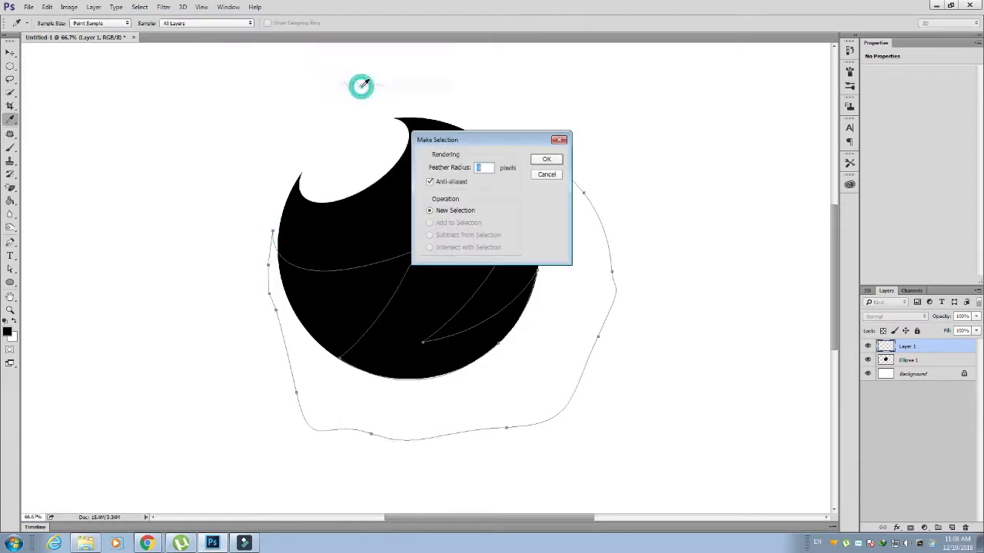
click(554, 159)
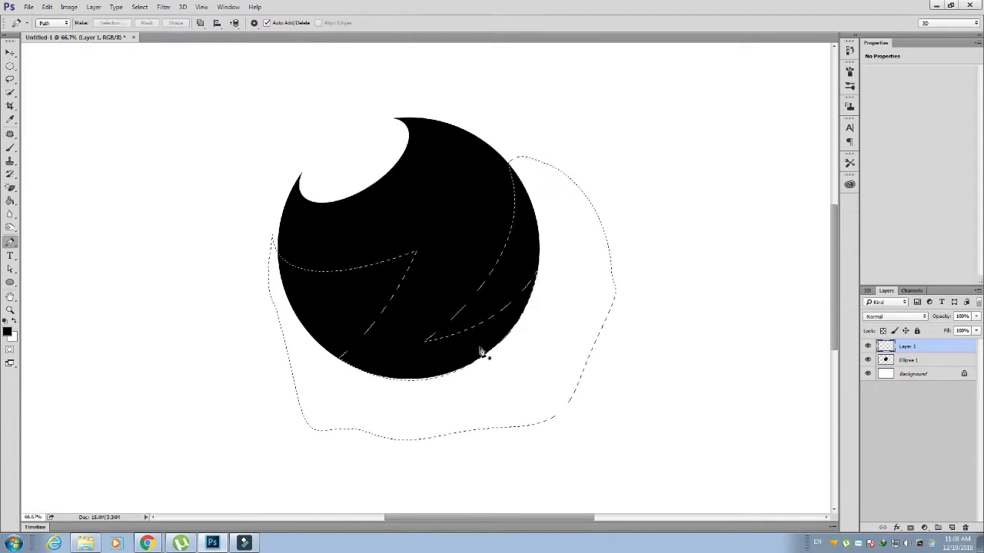
click(892, 360)
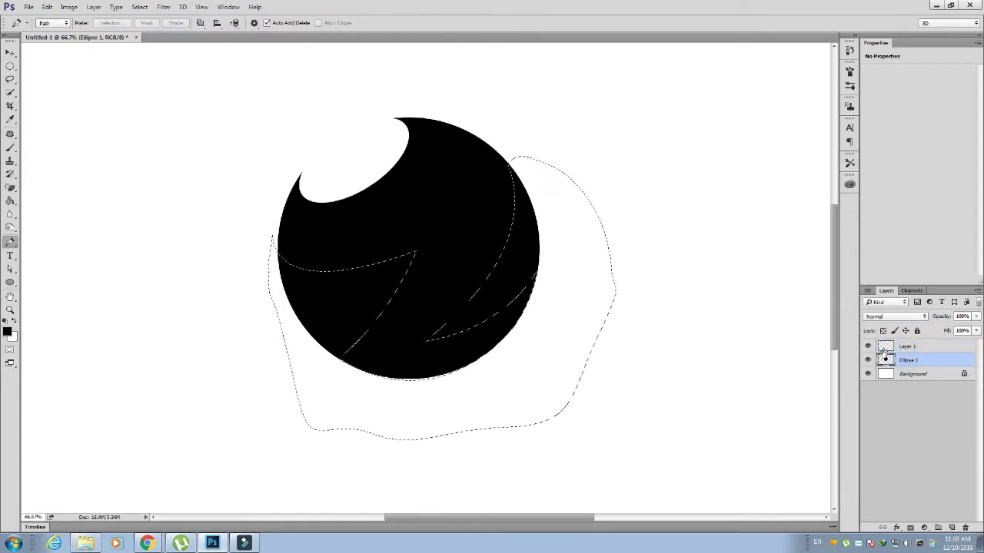
click(868, 346)
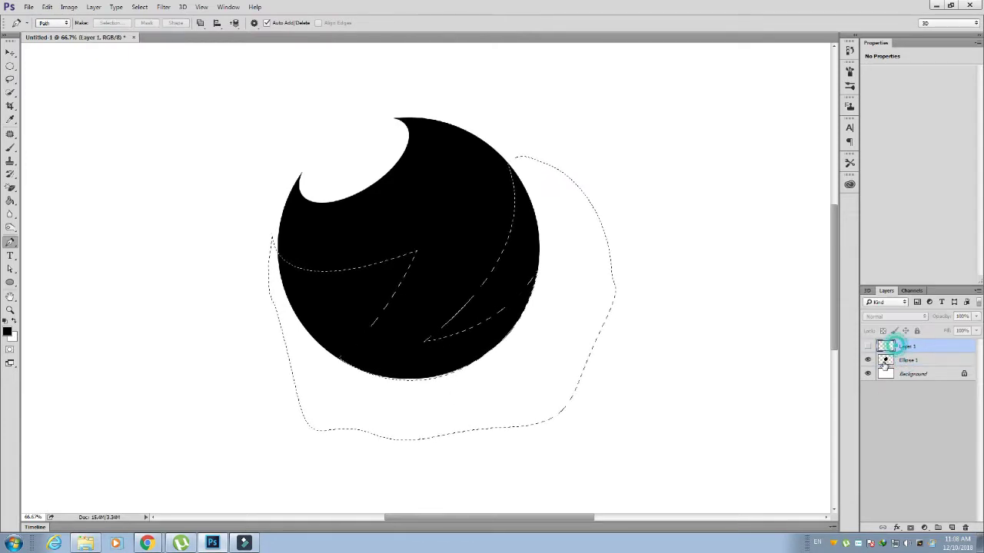
click(891, 361)
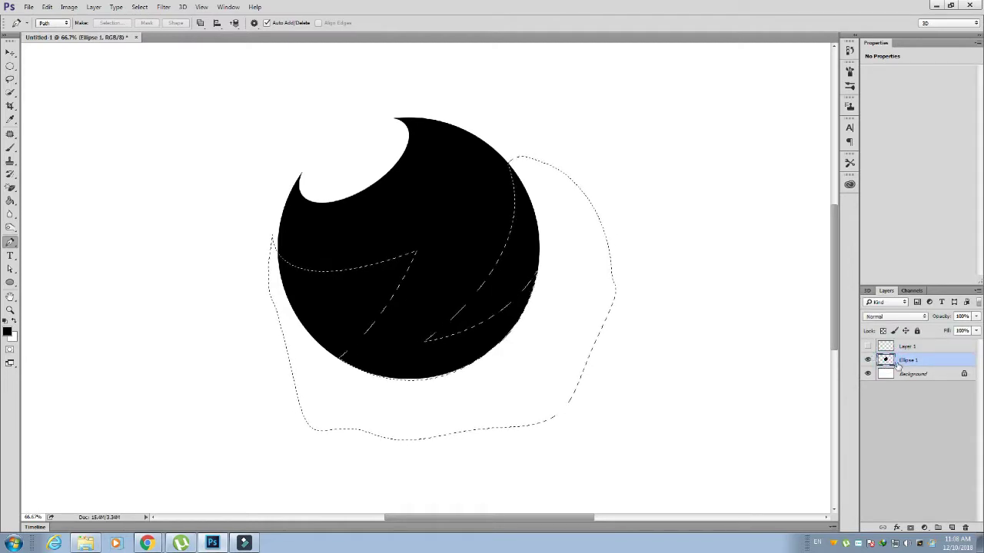
click(47, 7)
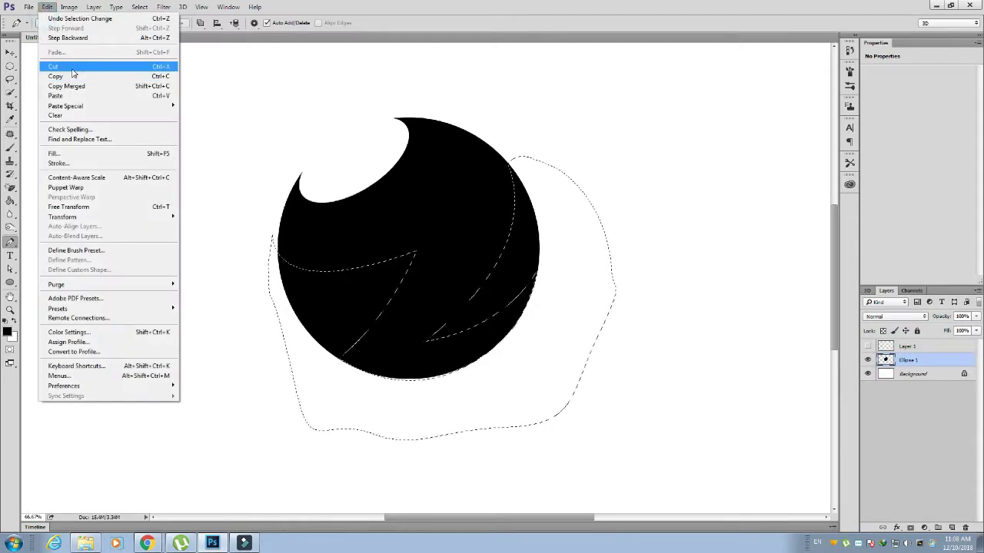
click(69, 67)
Delete the empty Layer 1, nudge the swoosh slightly, and add a new empty layer
click(12, 53)
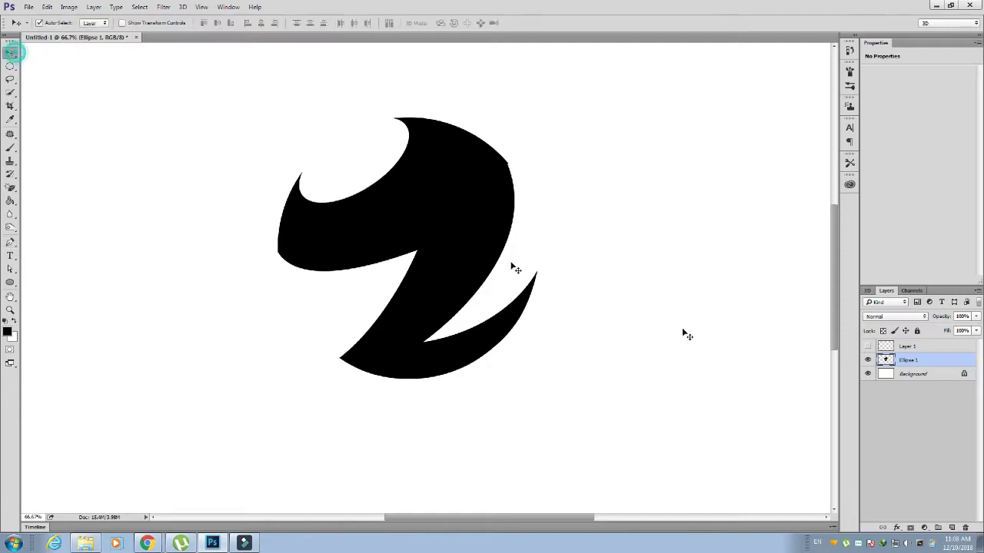
drag(894, 346, 966, 529)
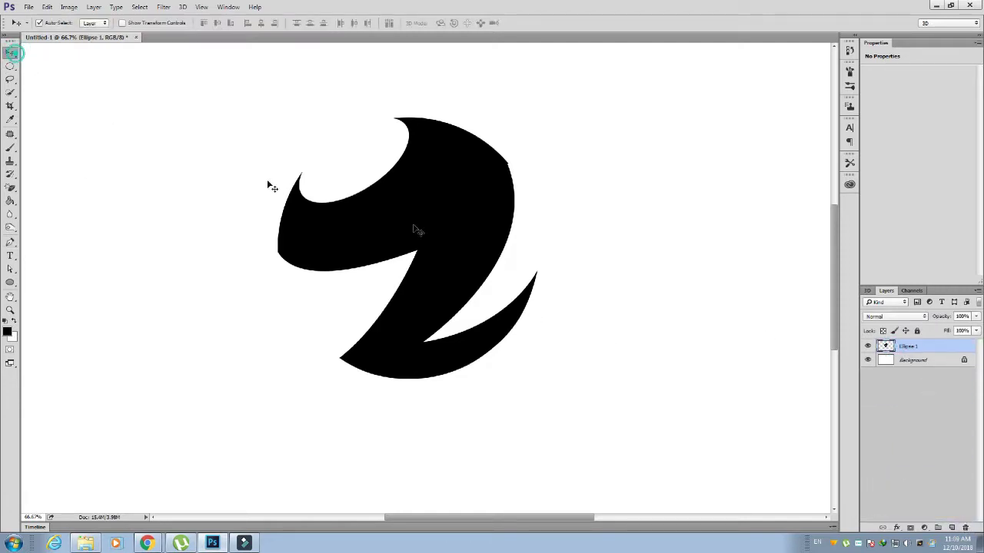
drag(489, 229, 488, 228)
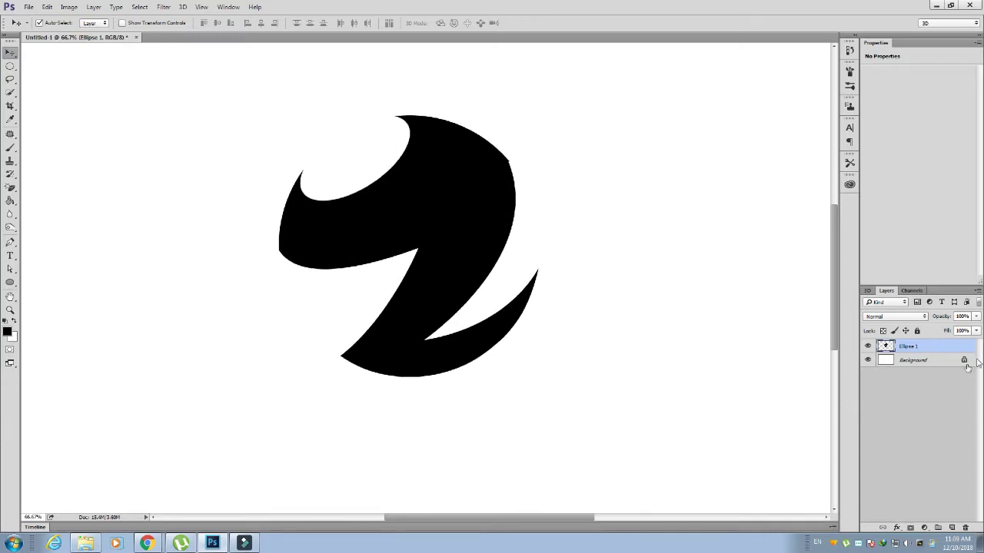
click(952, 527)
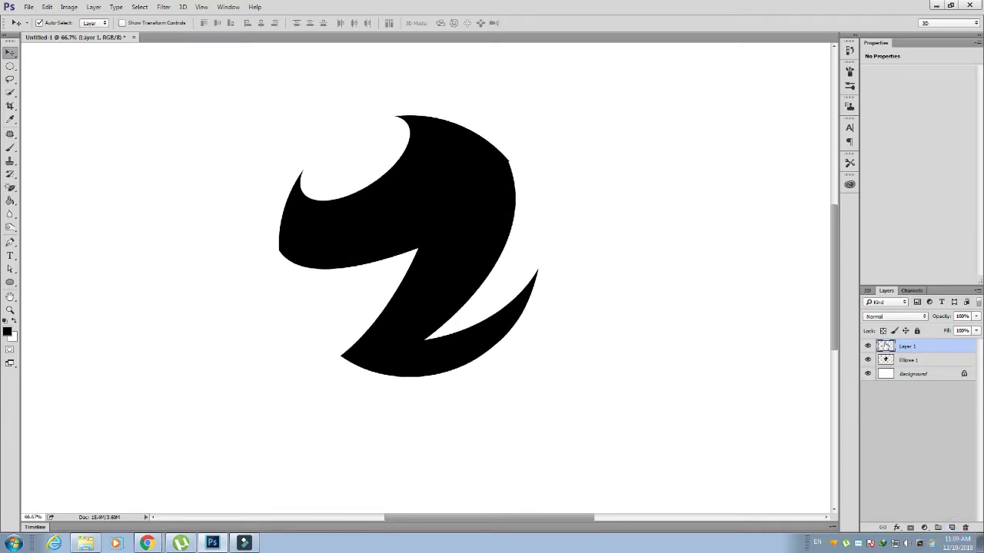
click(10, 282)
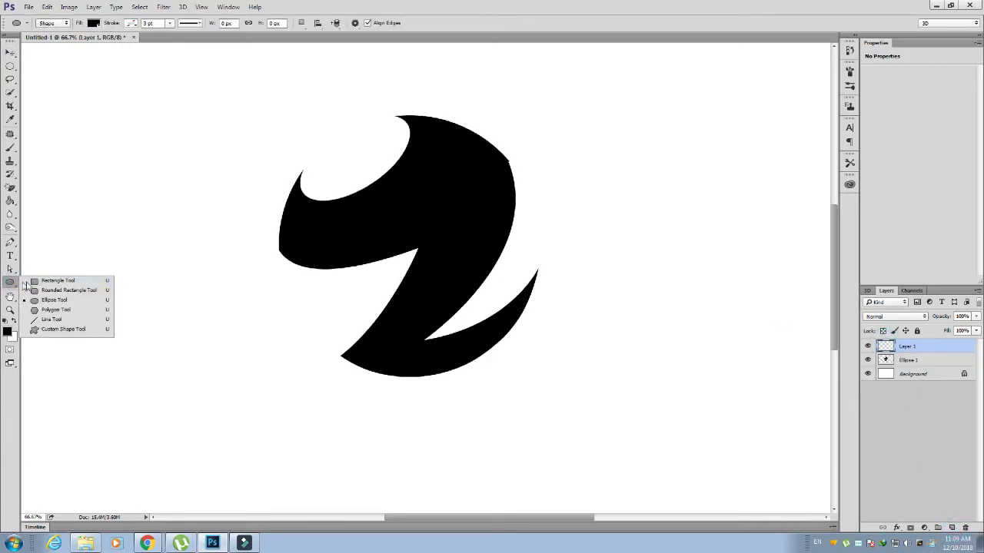
Draw a large black Ellipse 2 circle over the swoosh, shift it up-left, and open its layer menu
click(40, 299)
drag(333, 174, 577, 454)
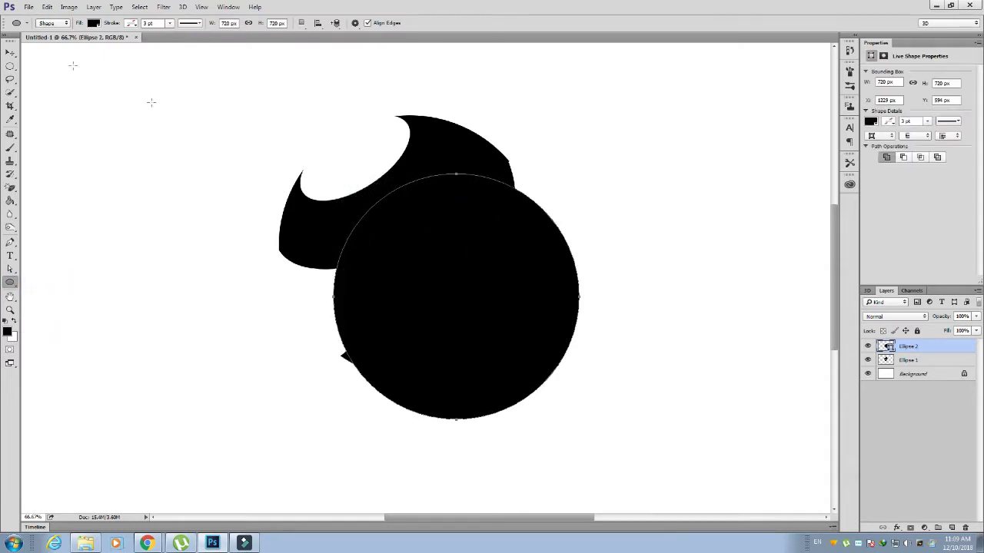
click(10, 53)
drag(472, 276, 433, 220)
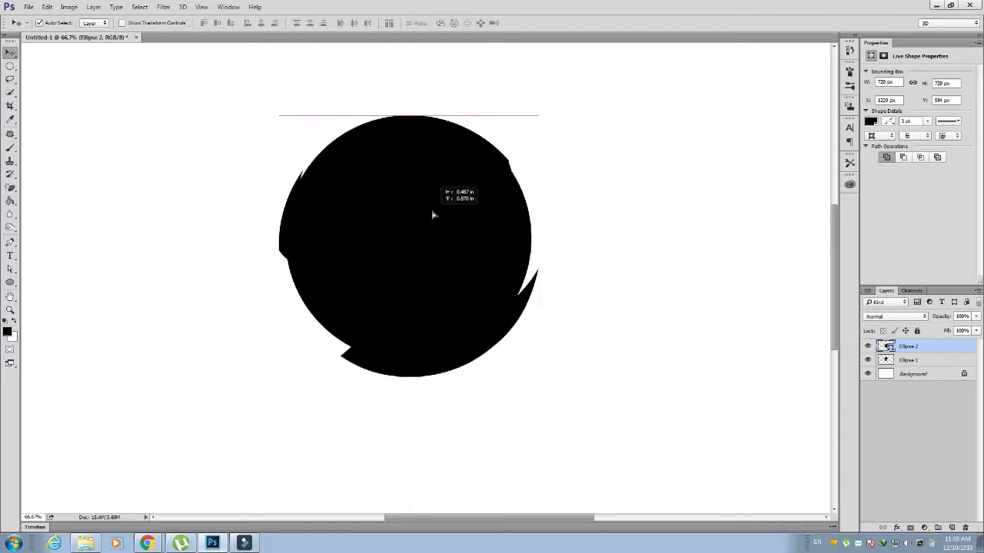
drag(433, 219, 433, 222)
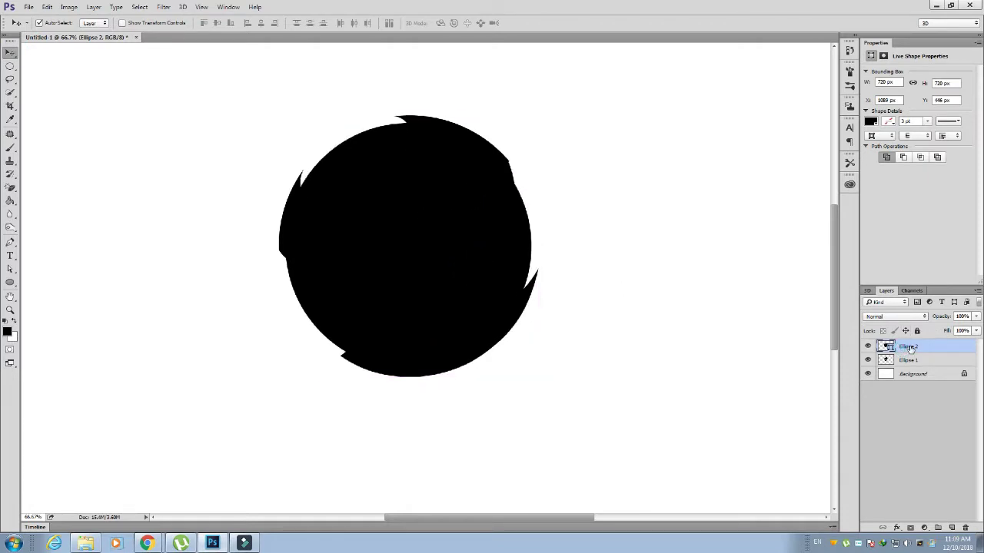
right_click(911, 348)
Try a gradient overlay on Ellipse 2, then discard it
click(799, 199)
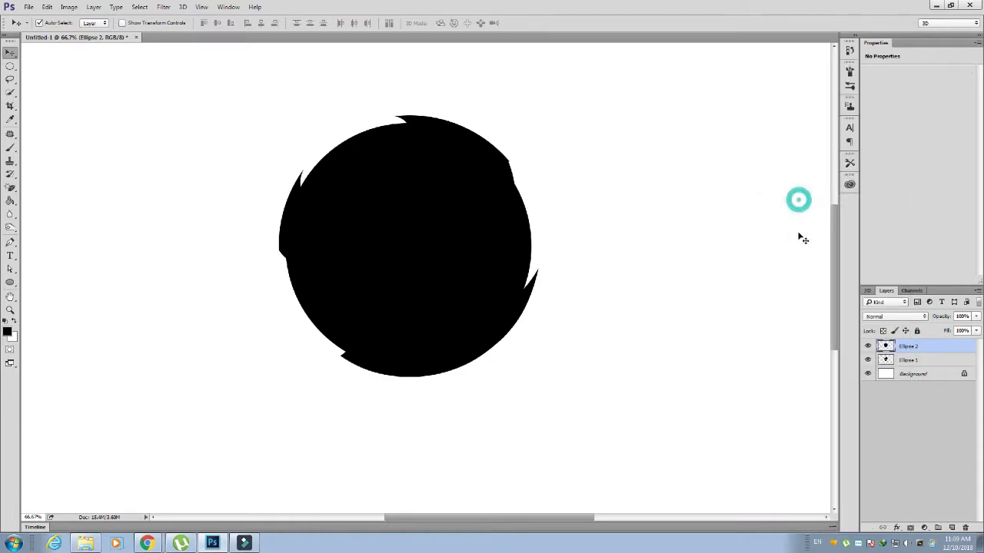
click(897, 528)
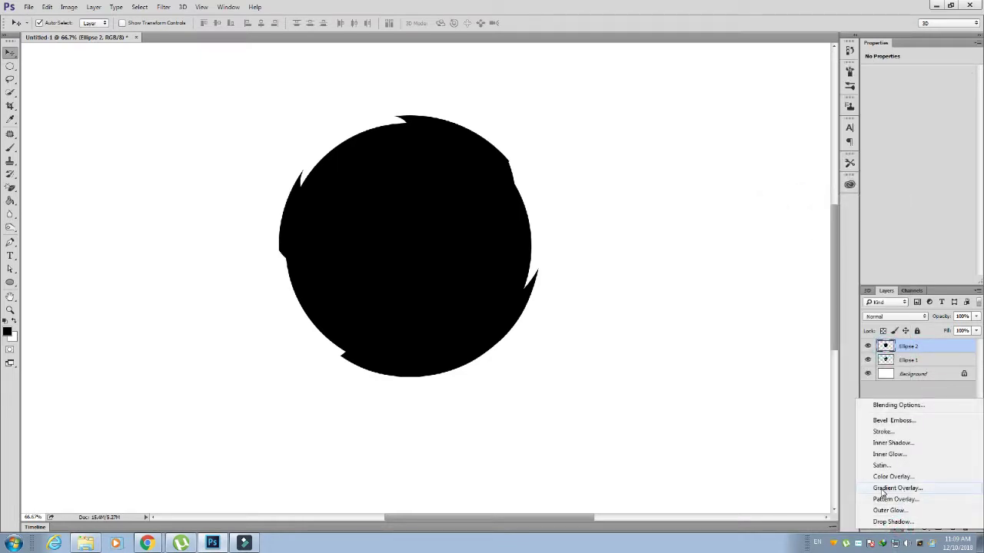
click(896, 489)
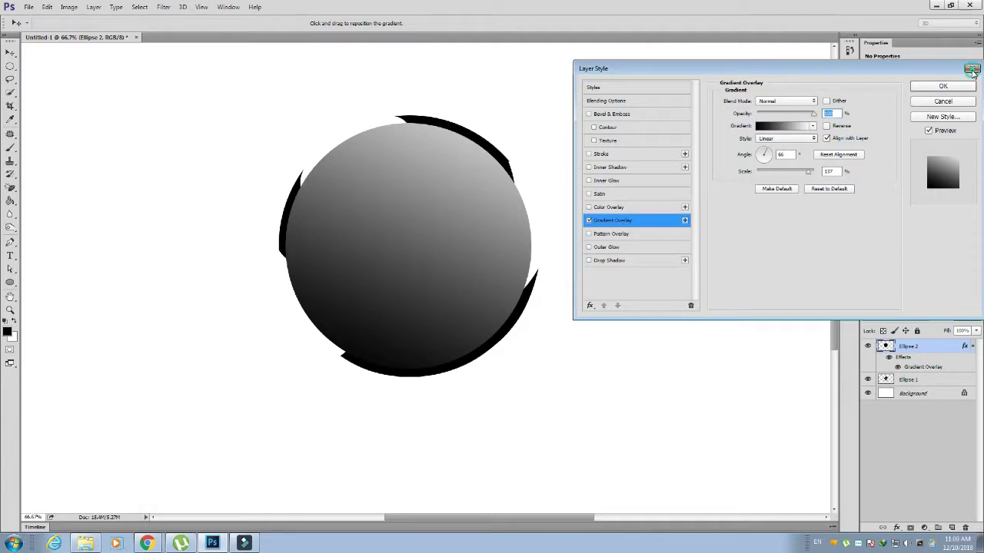
click(973, 70)
Add a black-to-white gradient overlay to Ellipse 1
click(912, 361)
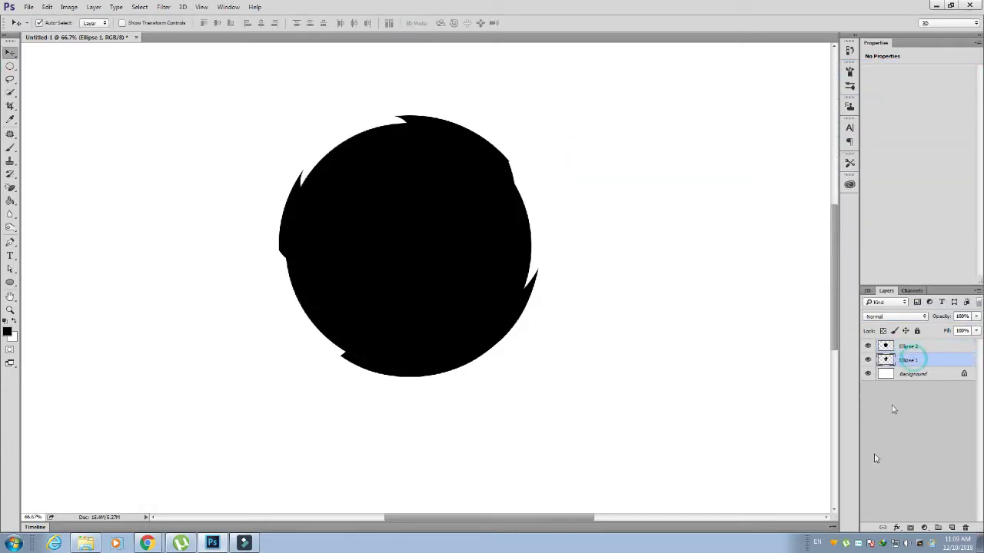
click(896, 528)
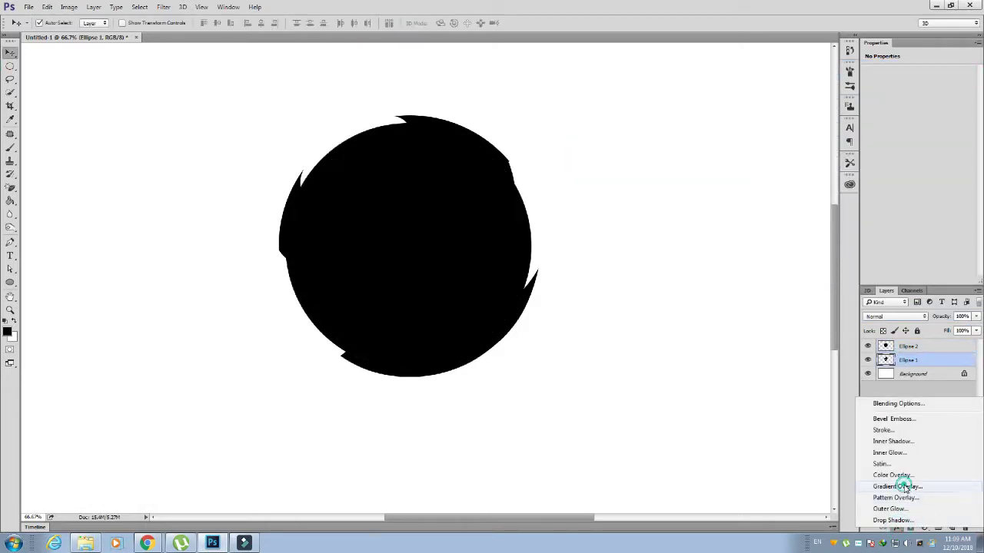
click(907, 488)
click(956, 89)
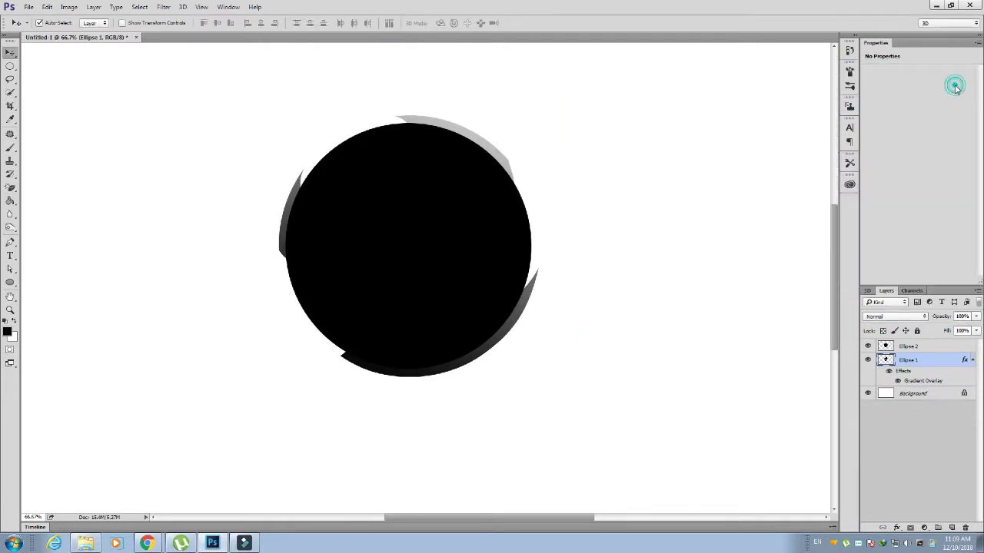
Move Ellipse 2 below Ellipse 1 and shift the black ellipse slightly
drag(920, 349, 918, 388)
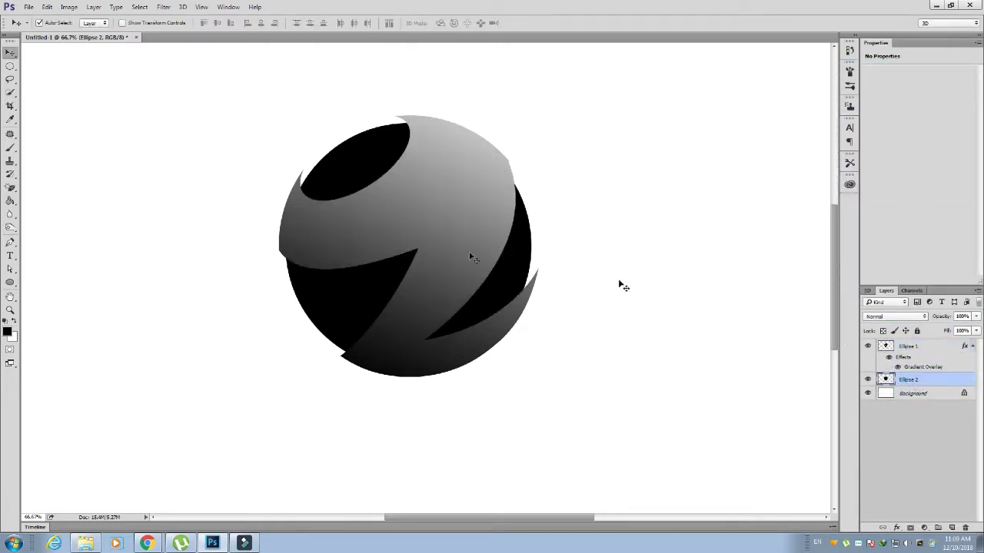
click(513, 258)
drag(513, 259, 518, 259)
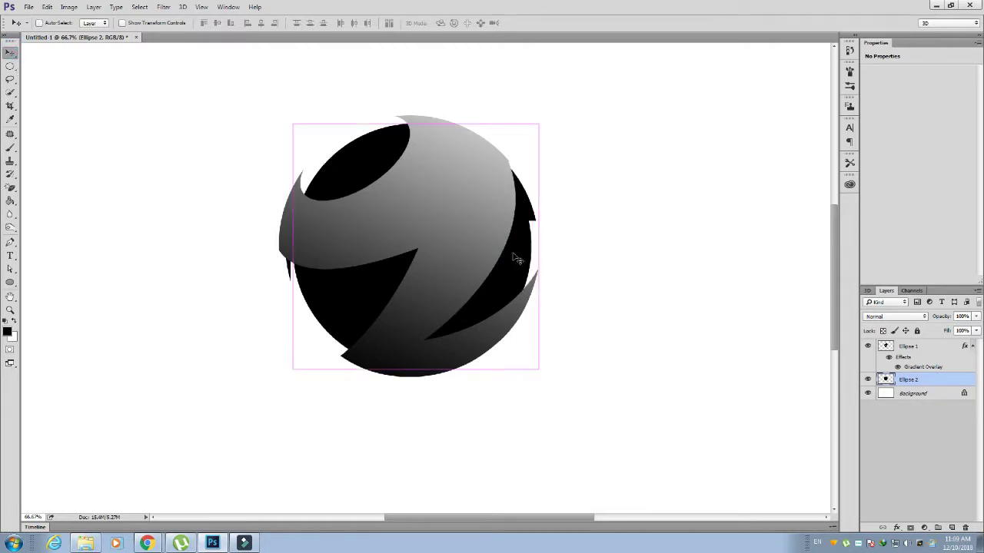
click(350, 158)
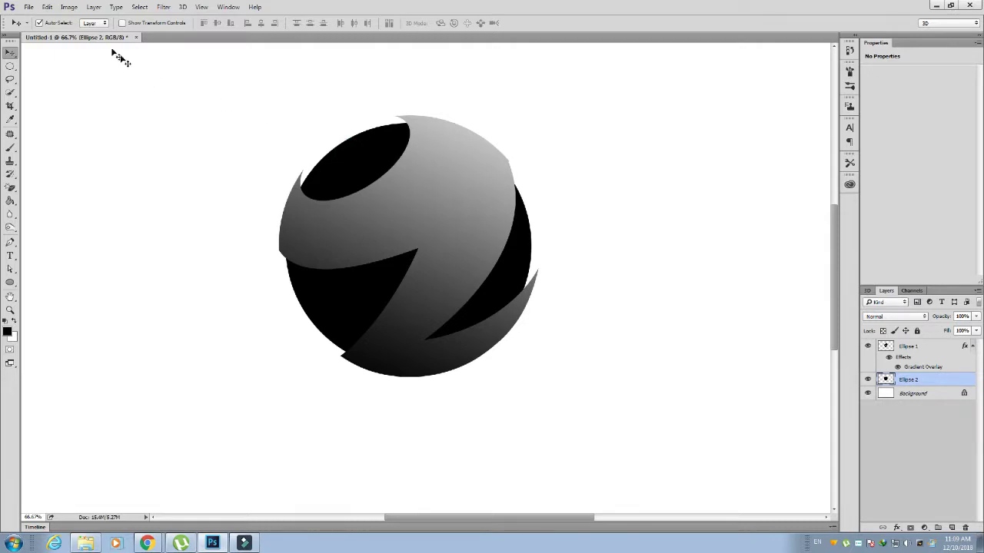
Free-transform the black Ellipse 2, scaling it up slightly and nudging it up and left
click(47, 7)
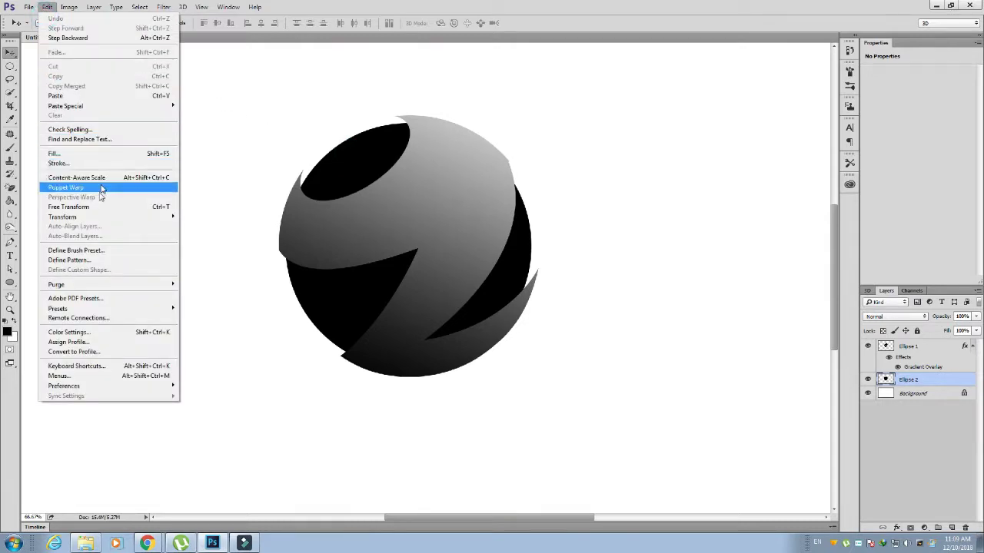
click(100, 207)
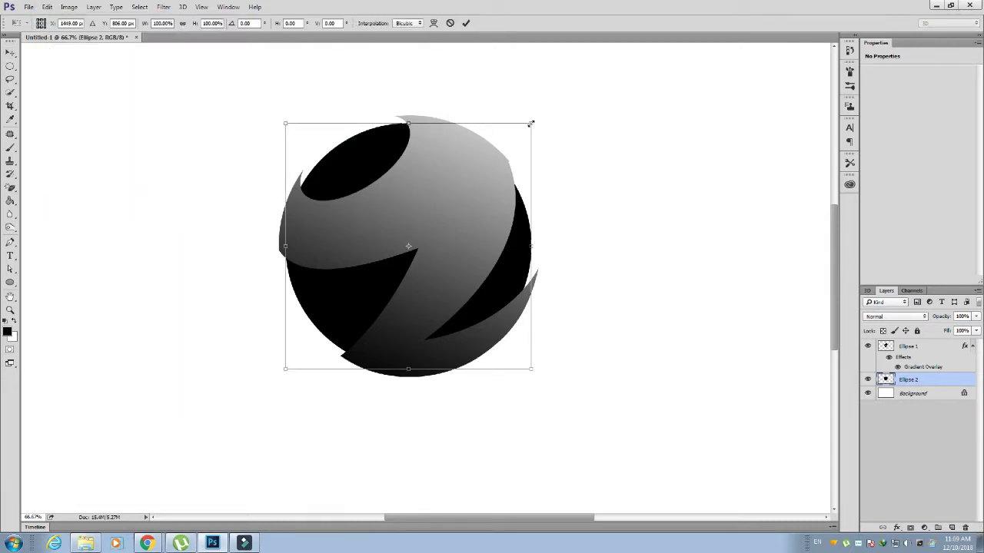
drag(531, 122, 536, 119)
key(Up)
key(Up)
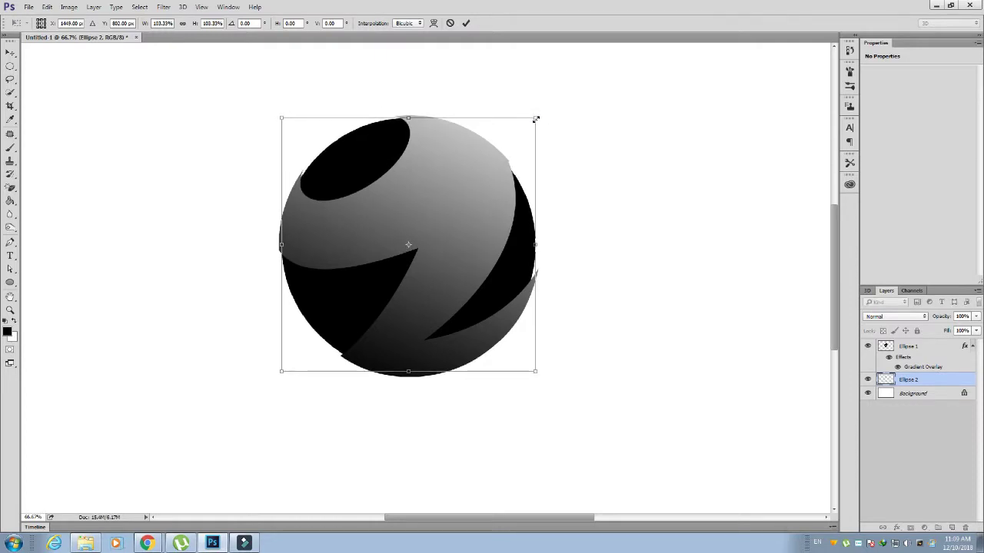
key(Up)
key(Up)
key(Left)
key(Up)
key(Up)
key(Left)
key(Up)
key(Up)
key(Up)
key(Left)
Fine-tune its position, enlarge it to about 105%, and commit the transform
key(Down)
key(Down)
key(Left)
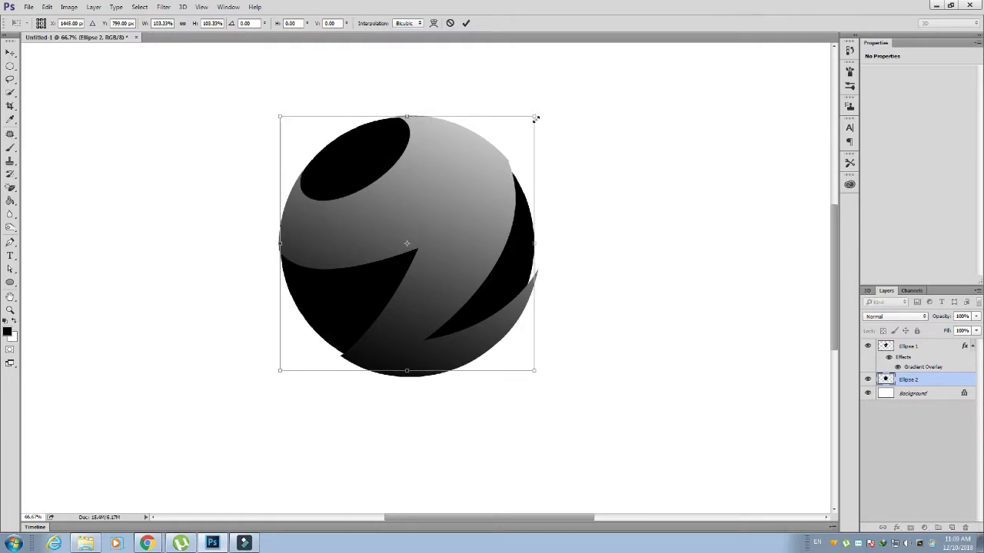
key(Up)
key(Up)
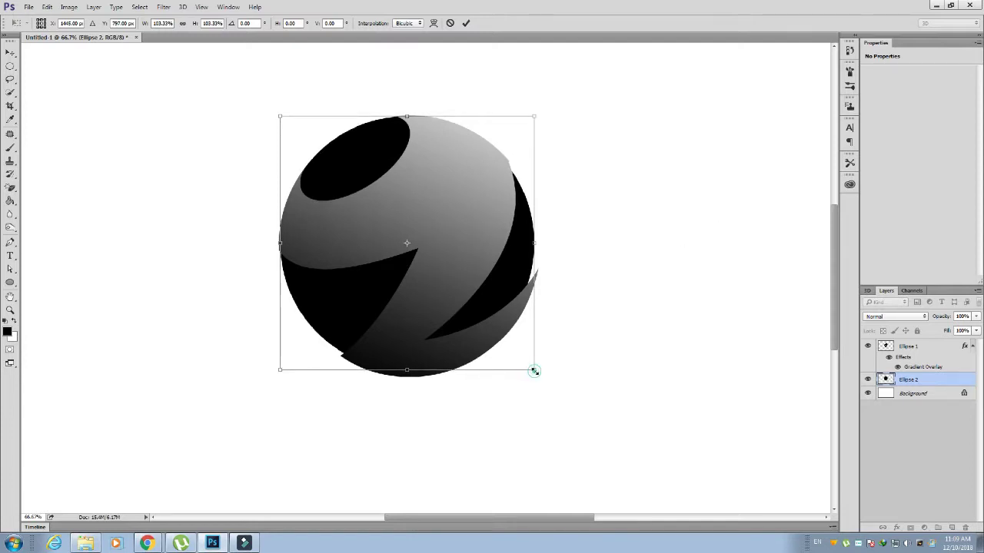
drag(534, 371, 539, 375)
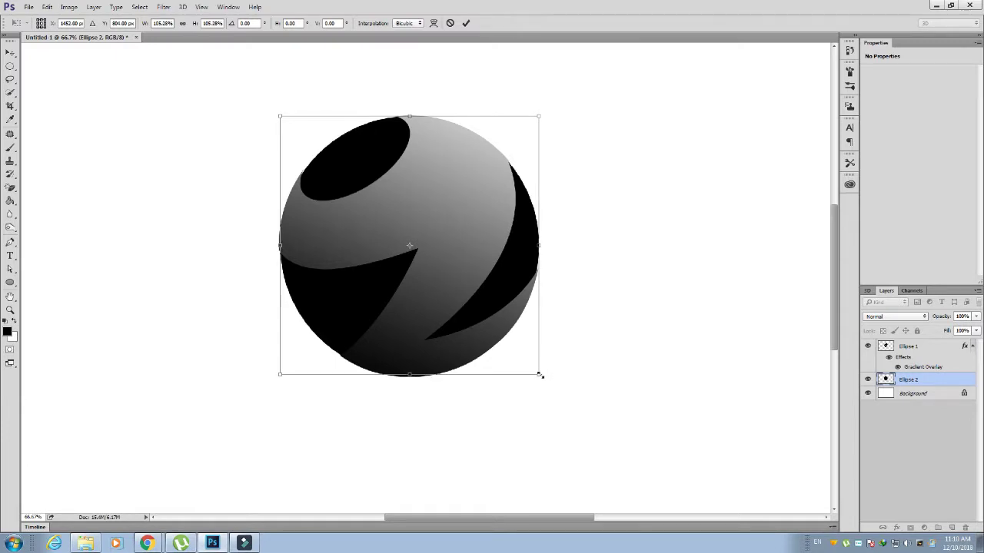
key(Return)
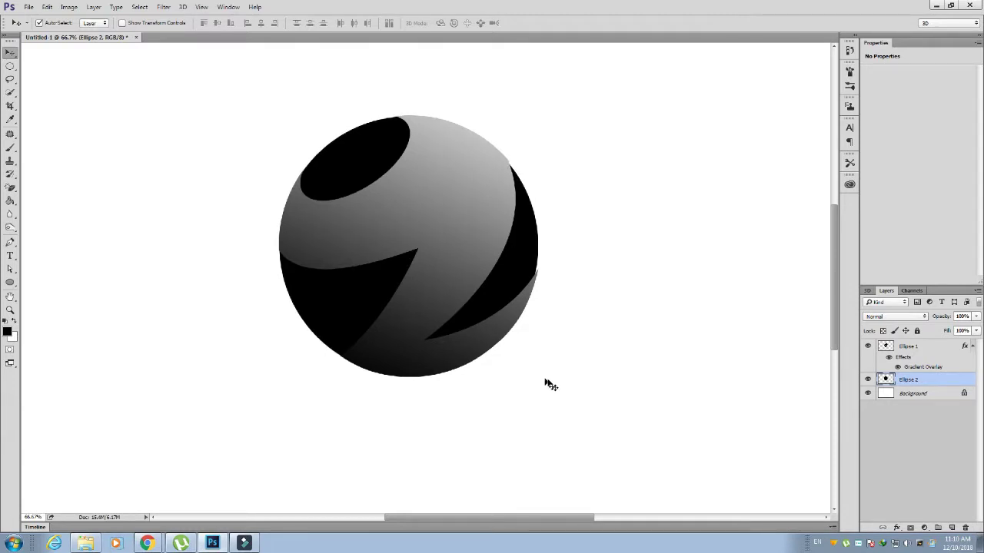
Add a gradient overlay to Ellipse 2 with a dark green starting stop
click(868, 380)
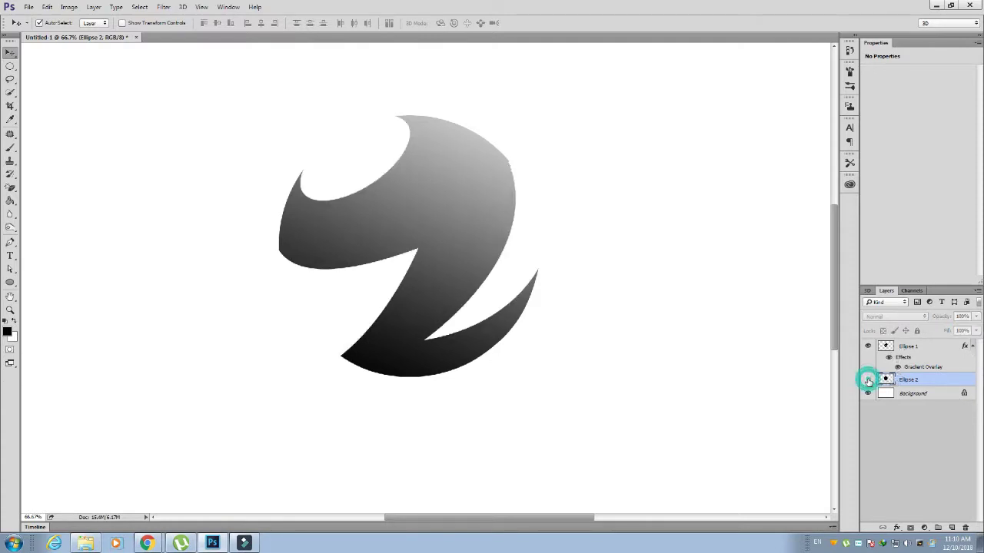
click(896, 529)
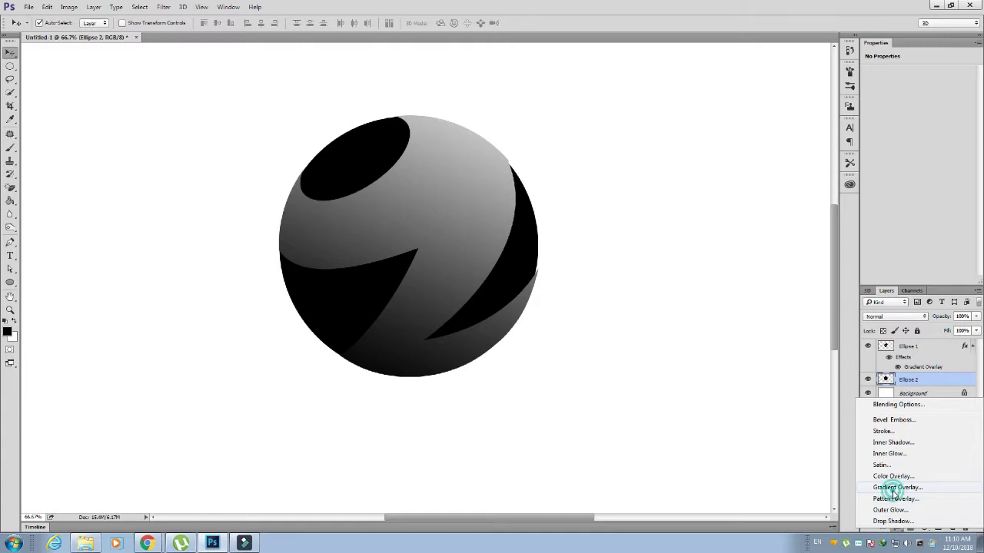
click(894, 495)
click(770, 128)
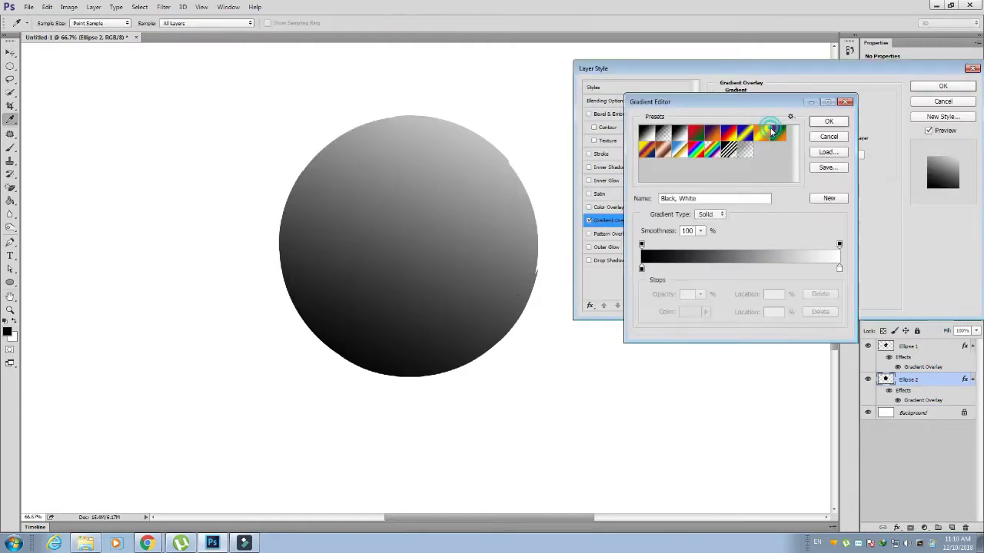
click(641, 269)
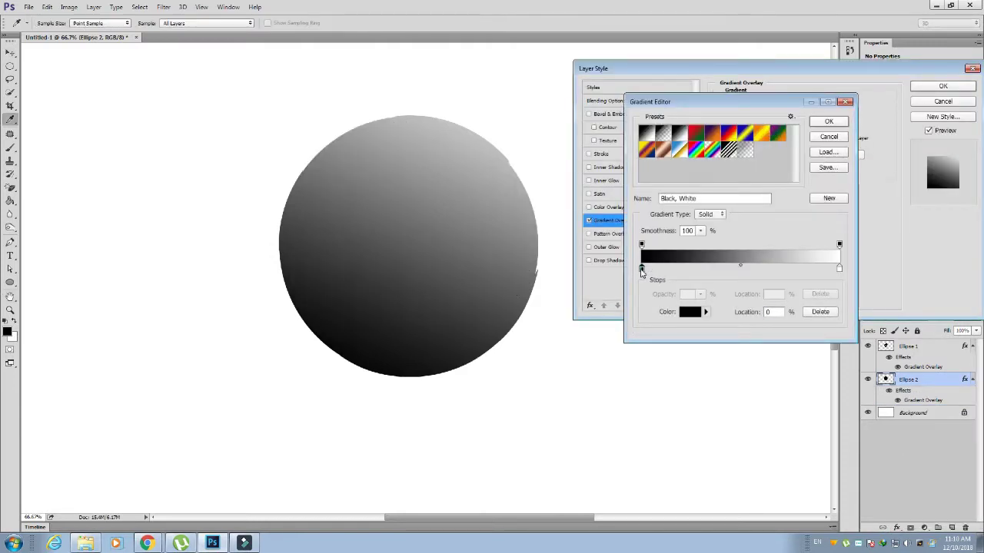
click(689, 312)
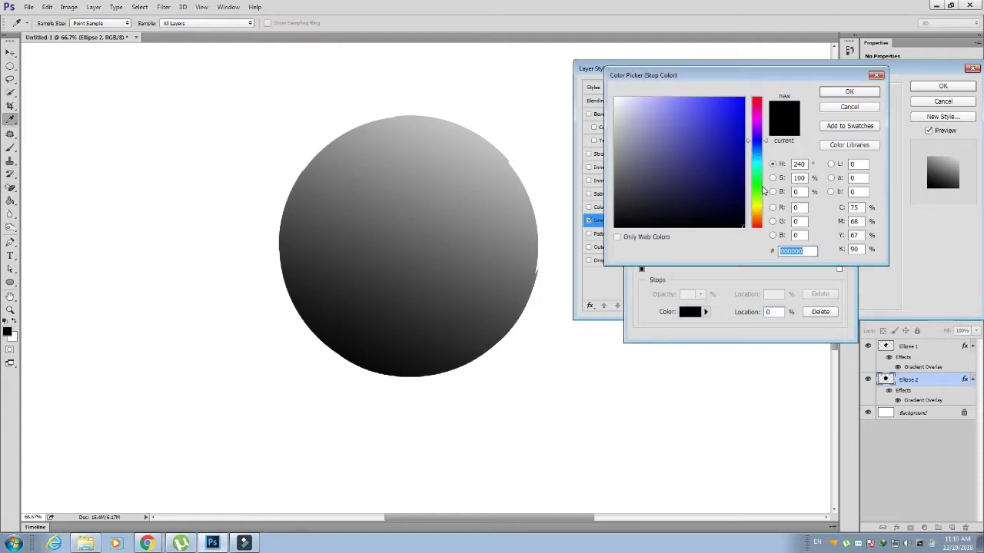
click(758, 189)
drag(735, 171, 743, 206)
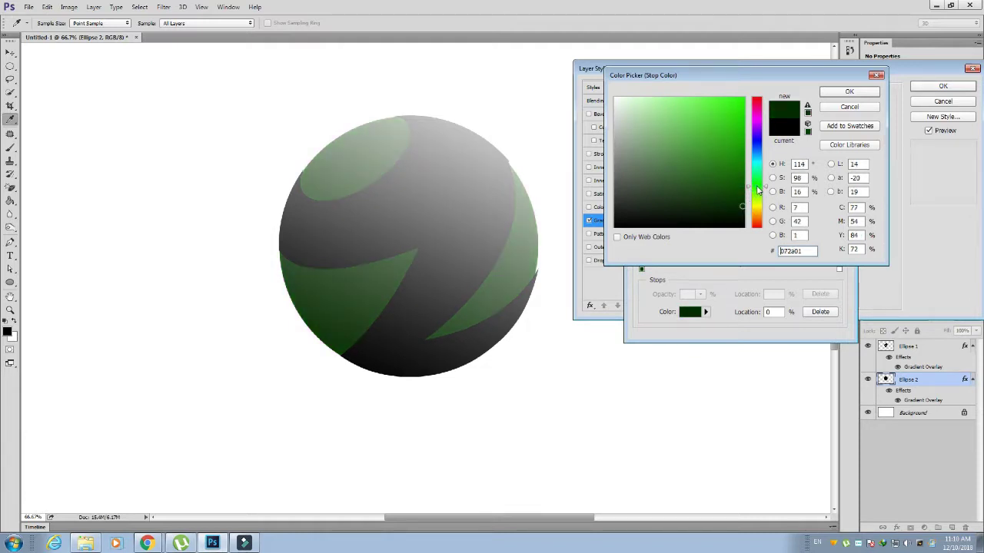
click(742, 195)
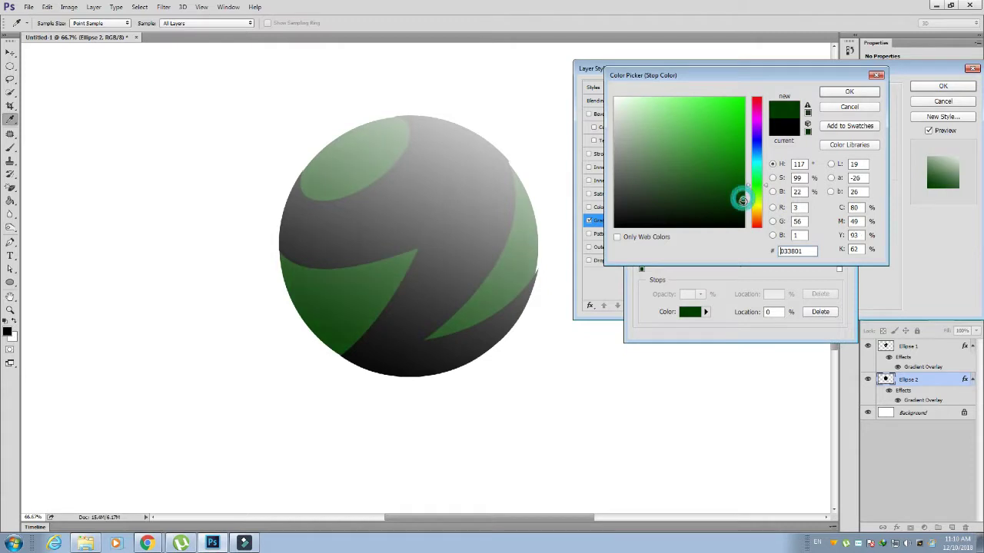
drag(743, 195, 742, 209)
click(849, 92)
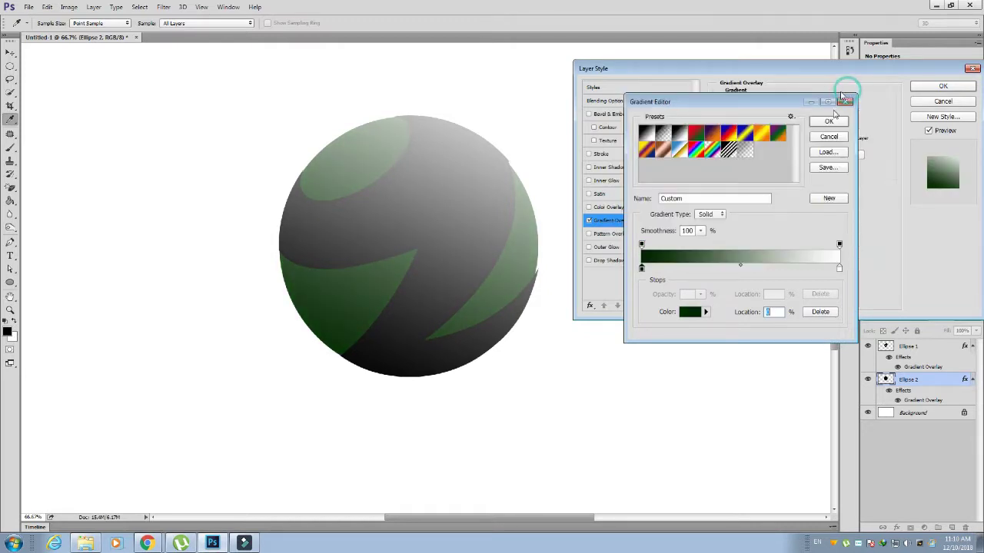
Set the gradient's end stop to medium green and accept the gradient
click(840, 268)
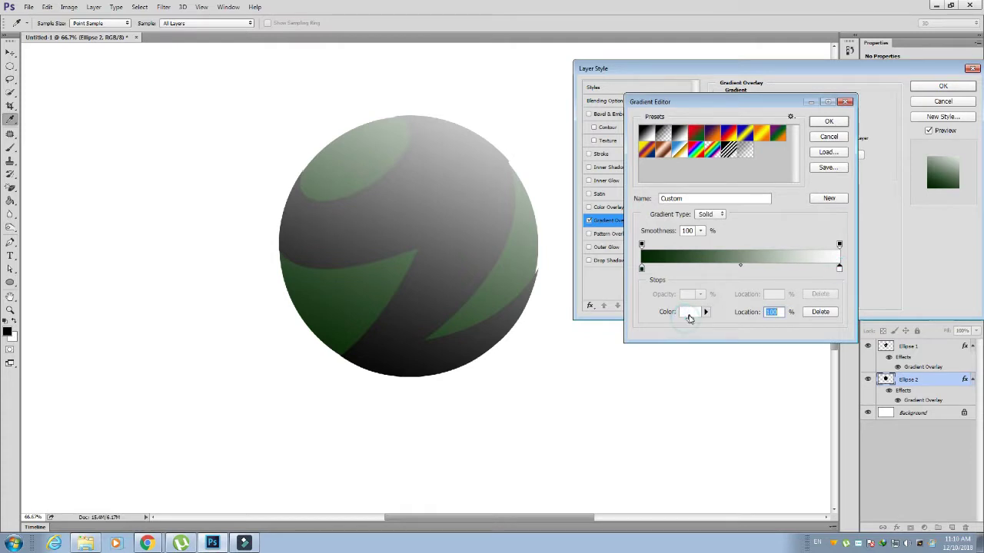
click(688, 312)
click(757, 180)
drag(736, 178, 741, 145)
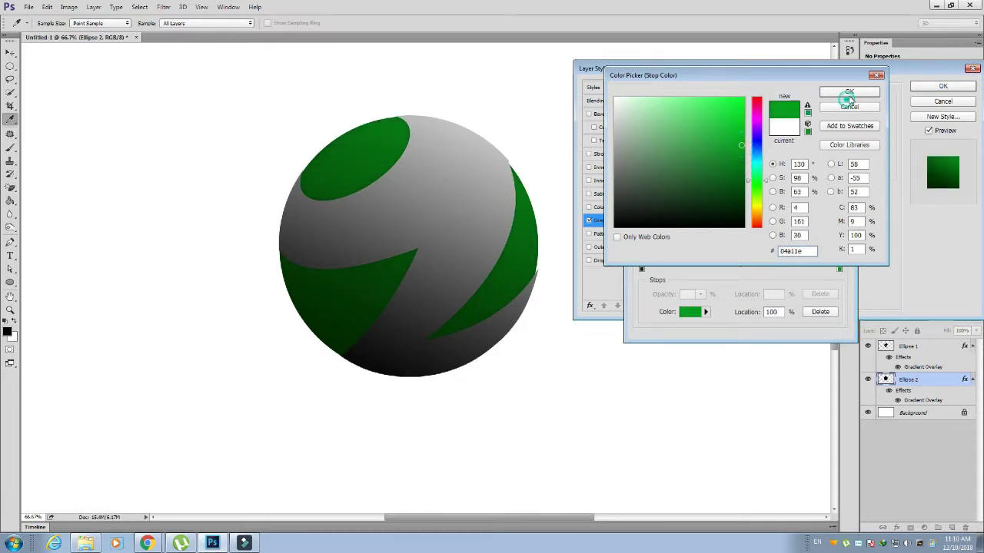
click(849, 92)
click(832, 117)
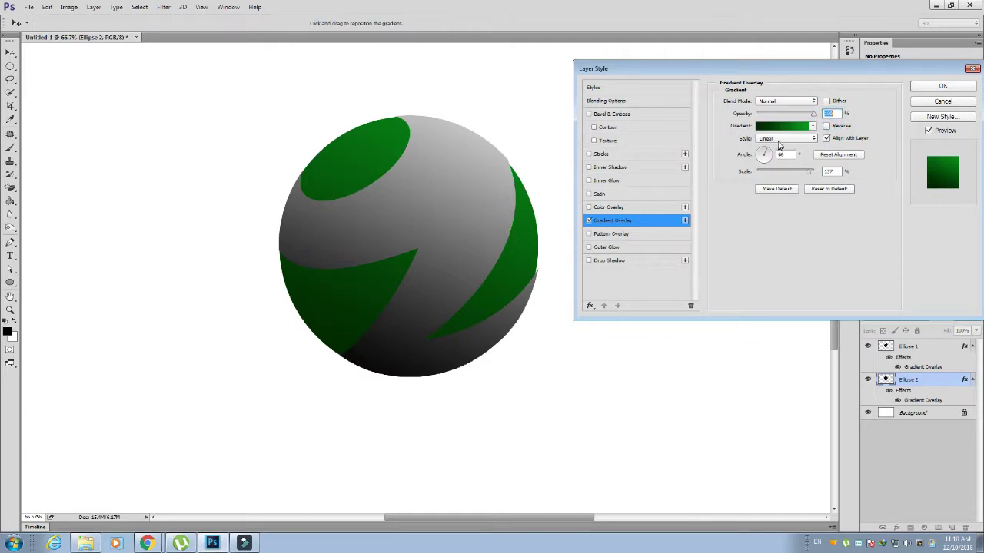
Make the green gradient radial, reversed, and reposition it on the sphere
click(784, 139)
click(778, 154)
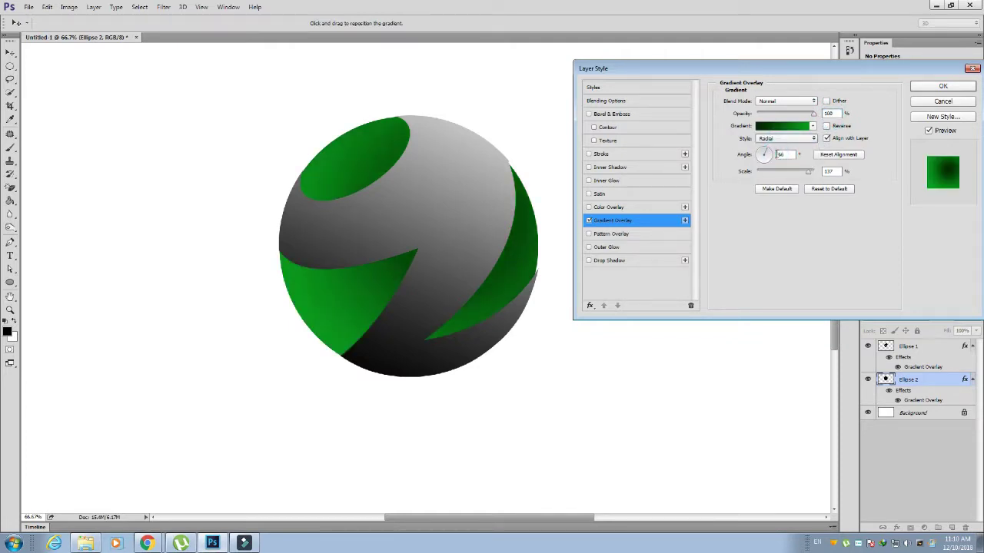
click(827, 126)
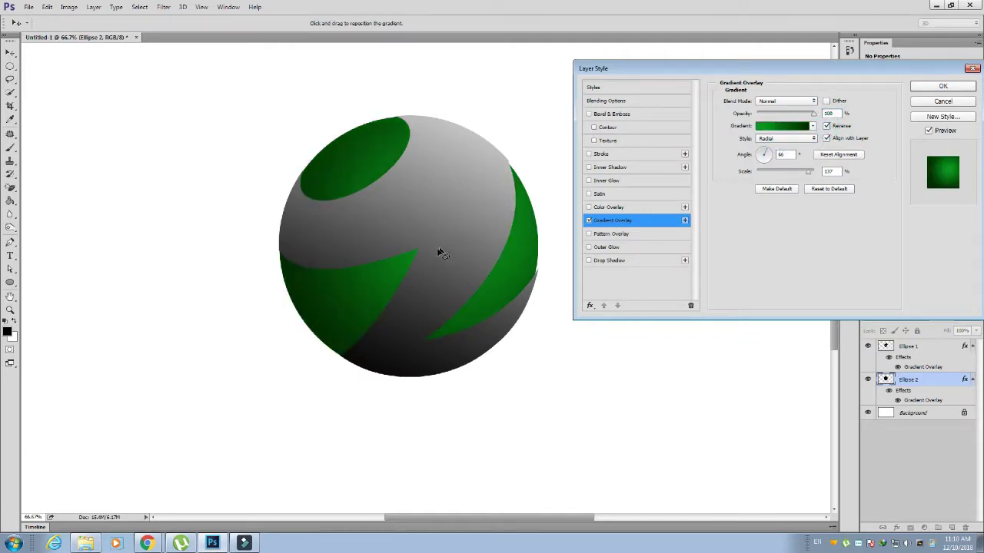
drag(434, 250, 428, 262)
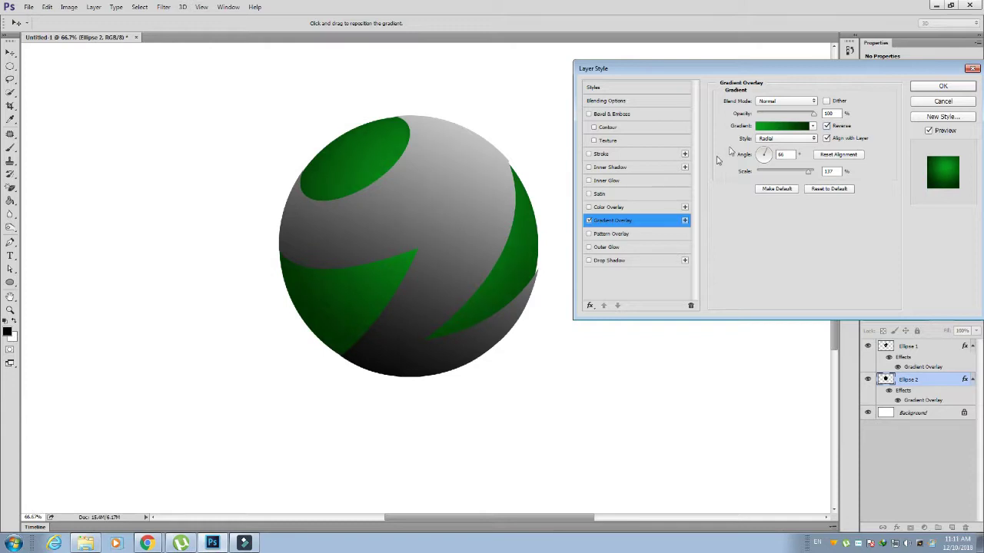
Add a new colour stop to the green gradient and move it to about 69%
click(794, 130)
click(642, 269)
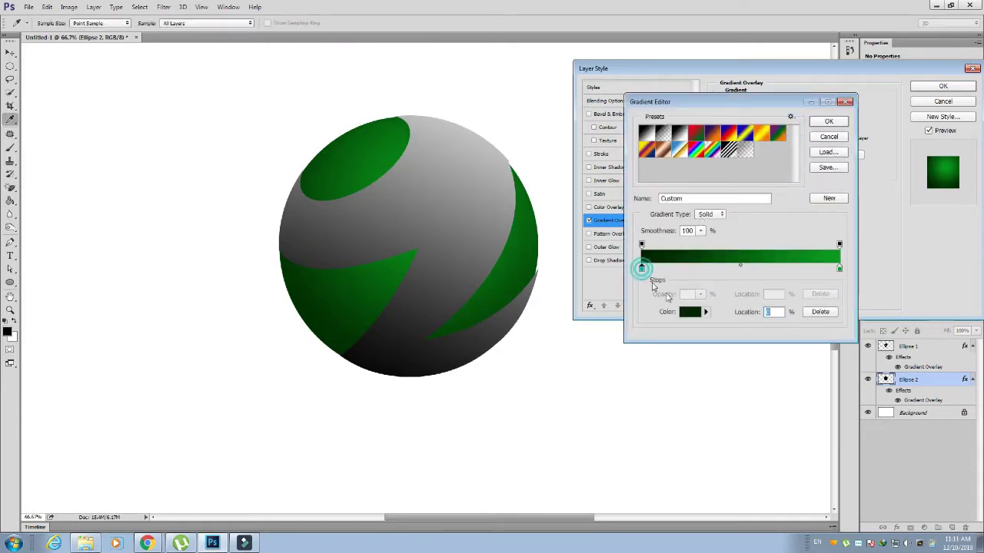
drag(741, 266, 764, 269)
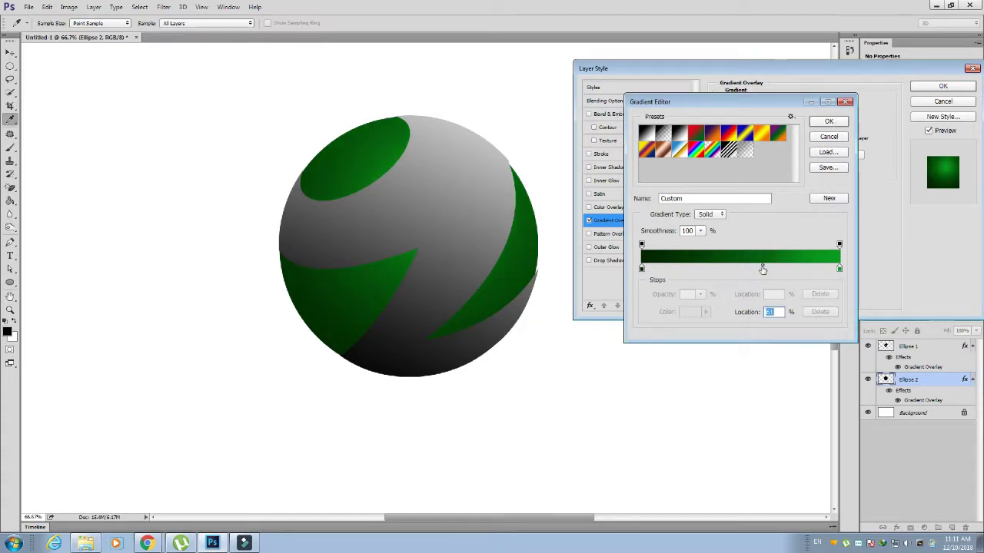
click(758, 266)
drag(744, 269, 752, 278)
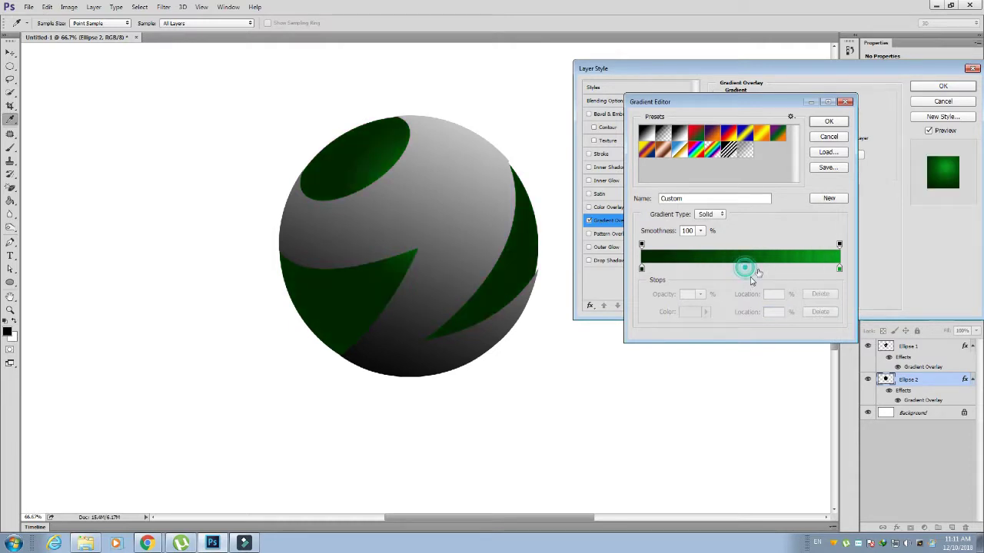
click(642, 269)
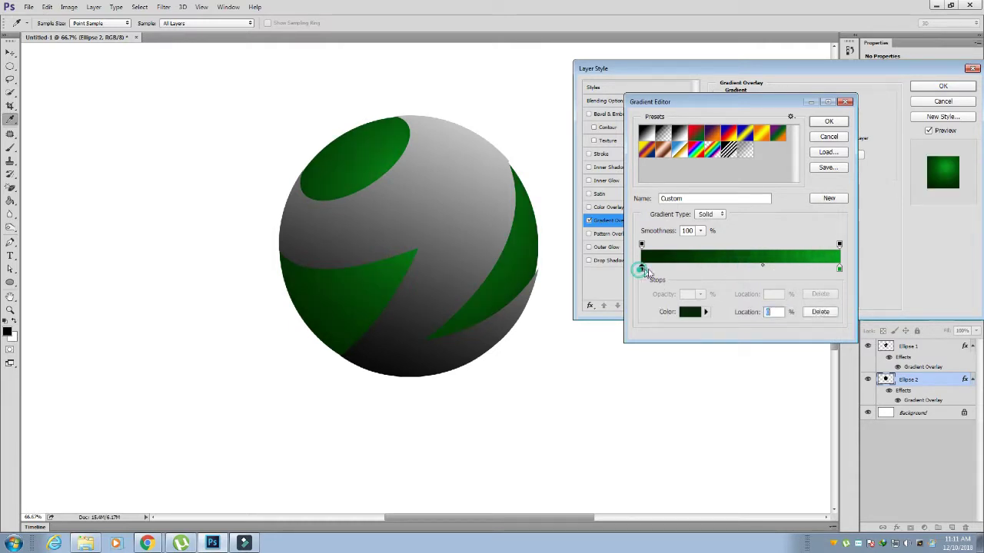
click(763, 268)
drag(760, 267, 752, 269)
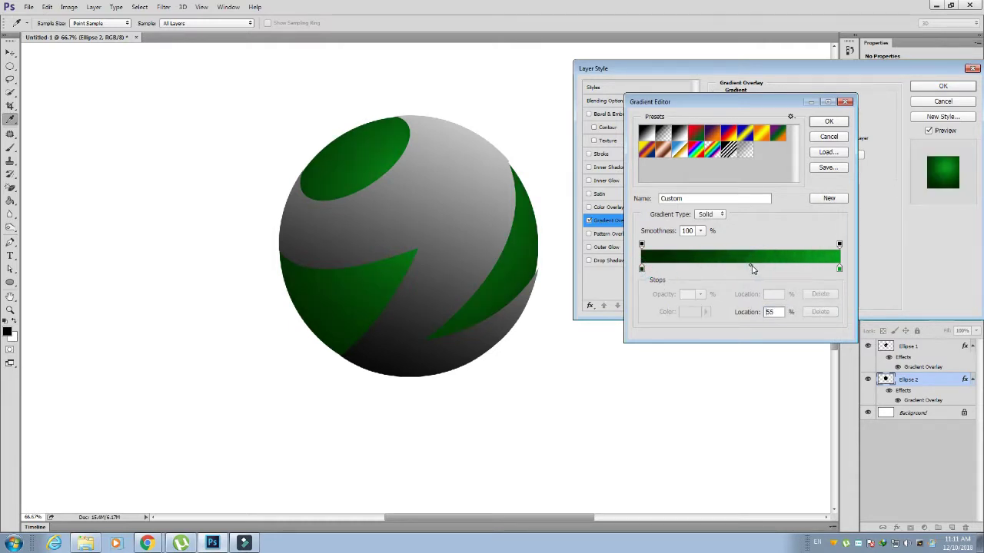
click(744, 269)
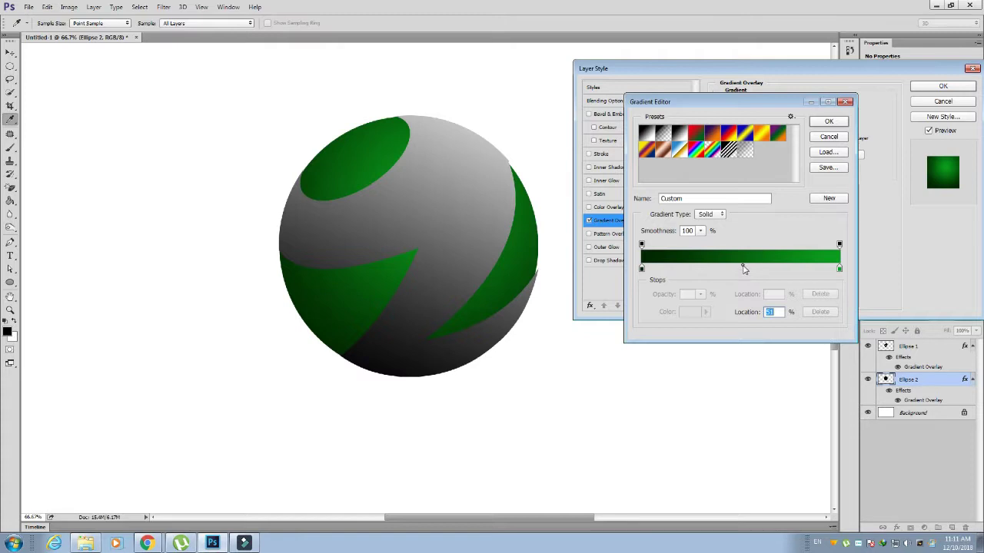
drag(743, 268, 830, 273)
Add a dark green stop and make the leftmost stop a slightly lighter dark green
click(740, 269)
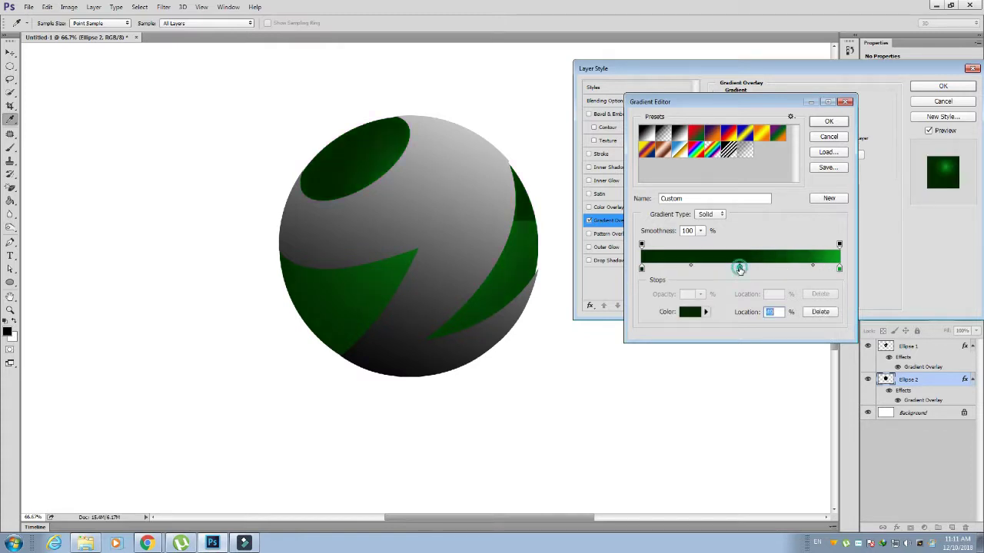
click(641, 268)
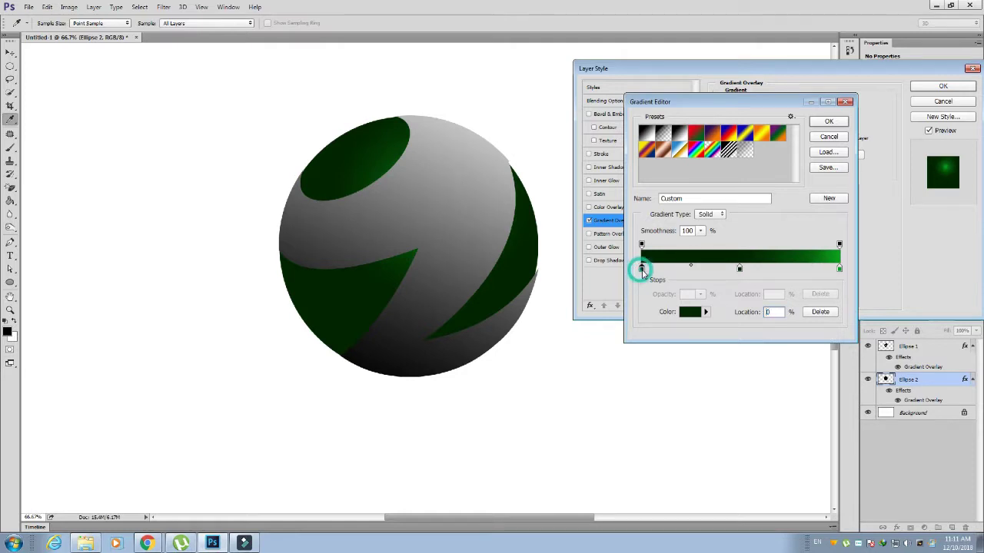
click(691, 312)
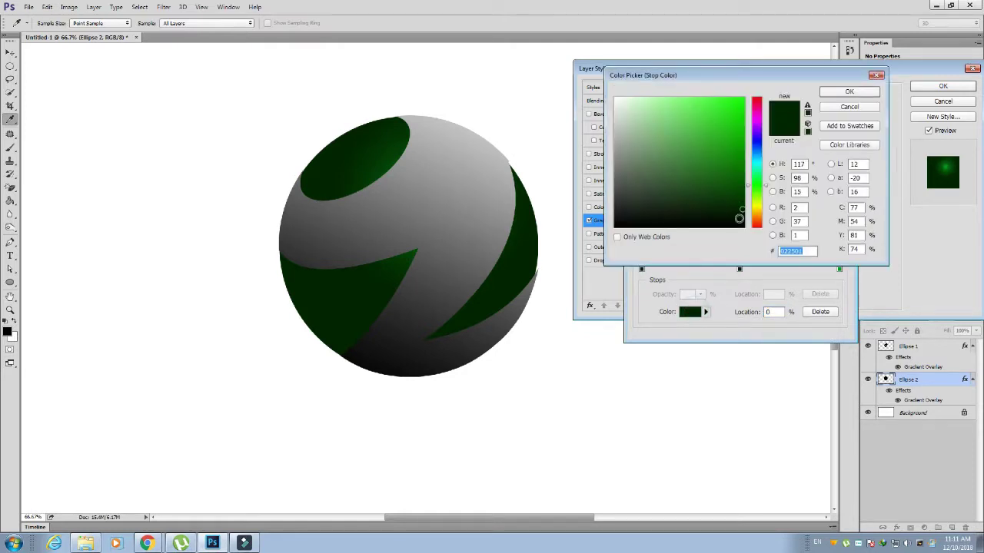
drag(742, 206, 740, 185)
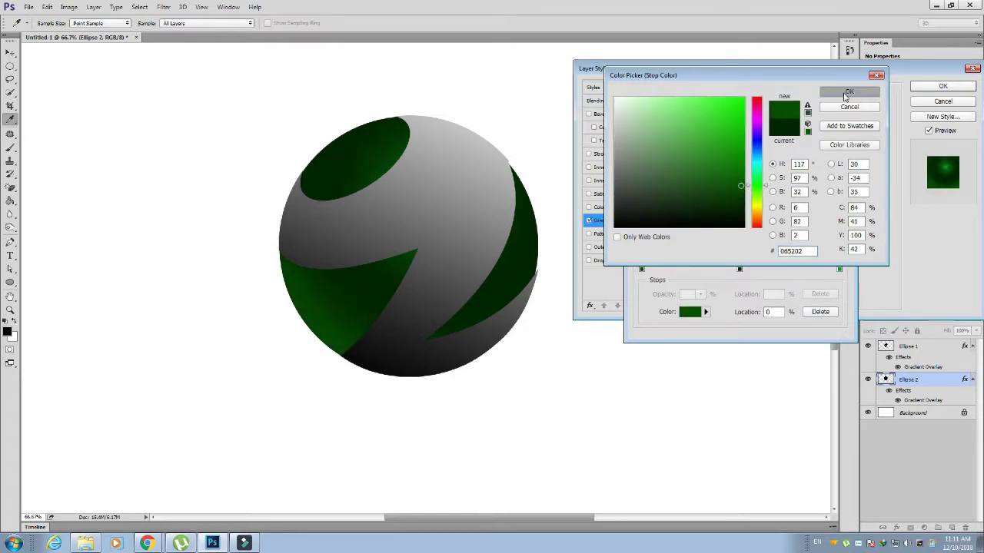
click(849, 92)
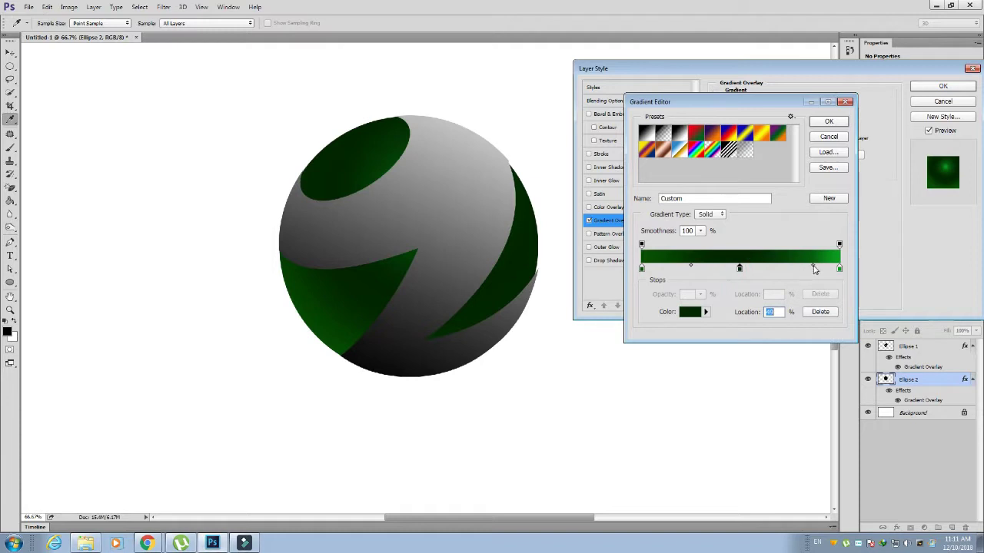
Set the gradient midpoints to 34% and 78%, then apply the overlay
drag(813, 265, 775, 267)
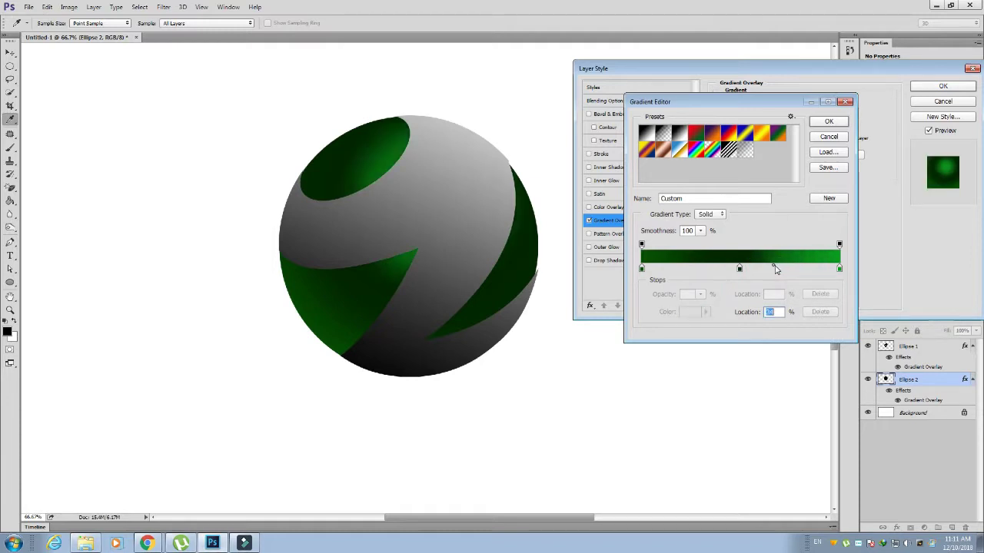
click(739, 269)
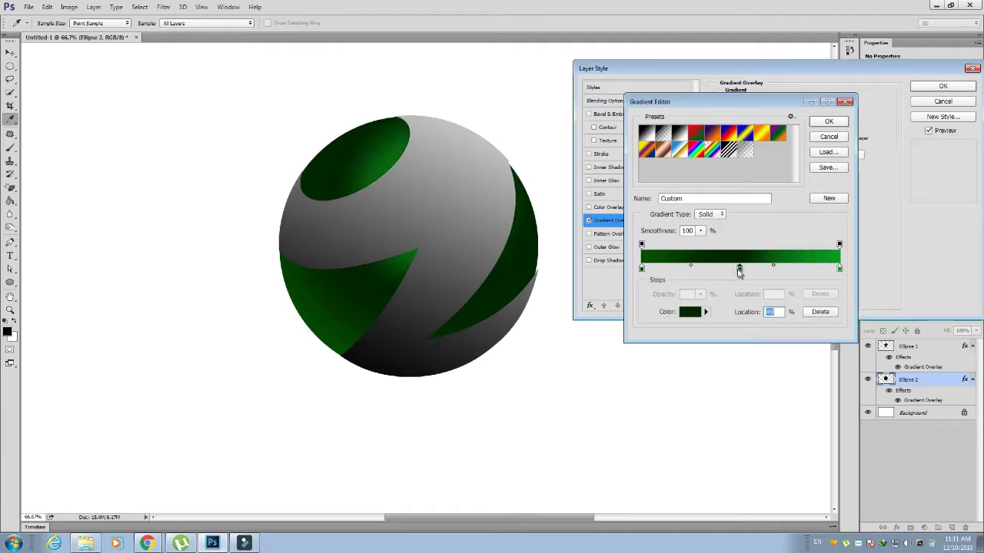
click(692, 265)
mouse_move(698, 267)
mouse_down()
mouse_move(738, 269)
mouse_move(685, 271)
mouse_up()
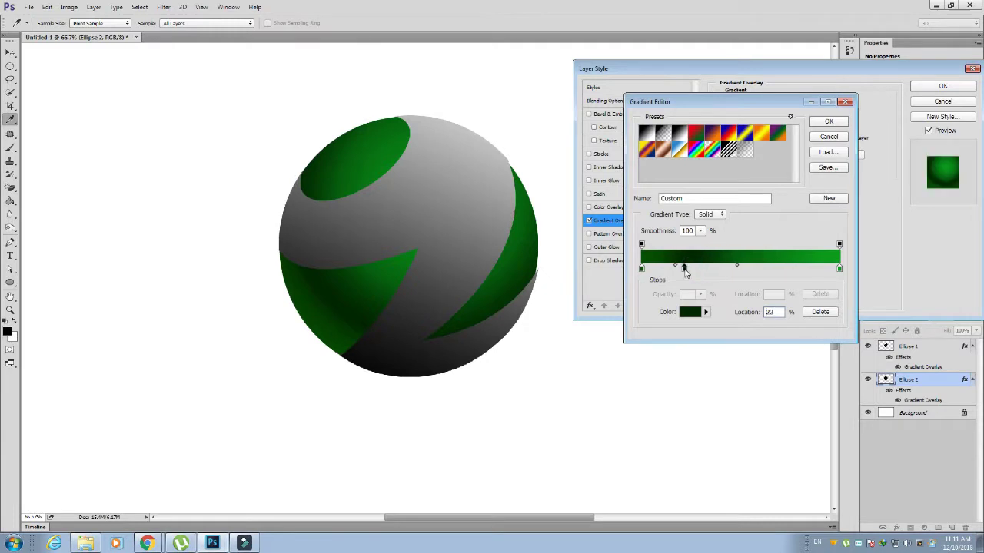
click(829, 121)
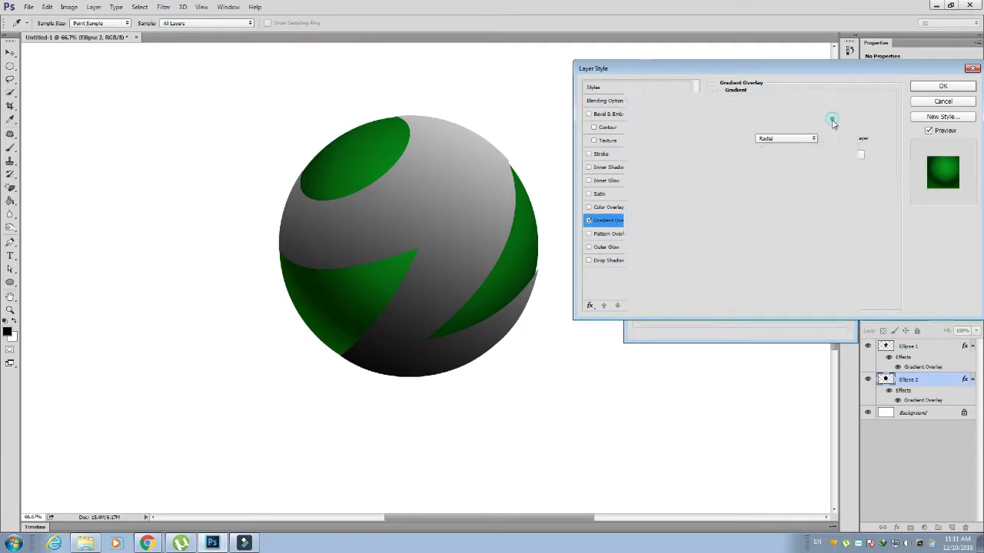
click(944, 87)
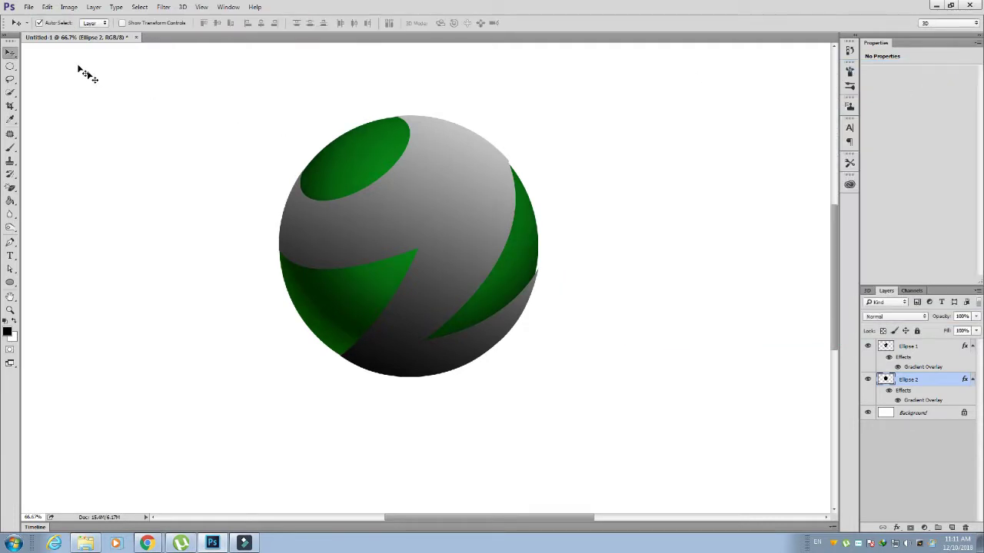
Make Ellipse 1's grey gradient overlay radial, reversed, with the shine moved toward the upper middle
click(449, 206)
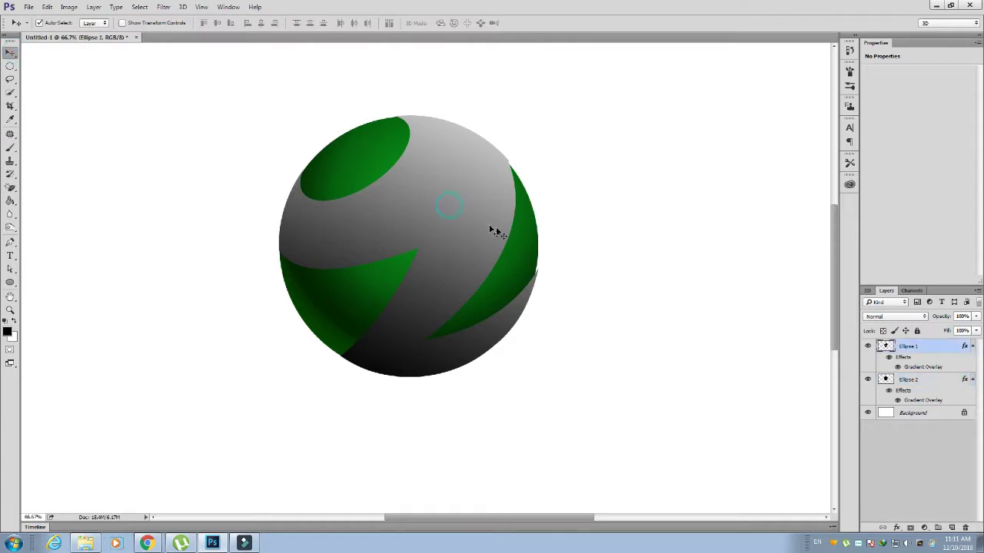
click(868, 347)
click(896, 529)
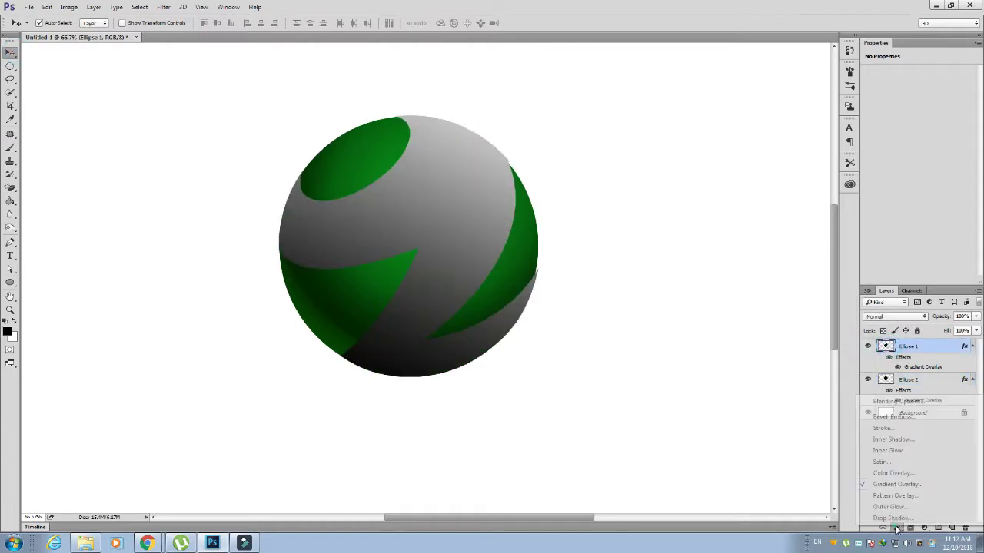
click(898, 484)
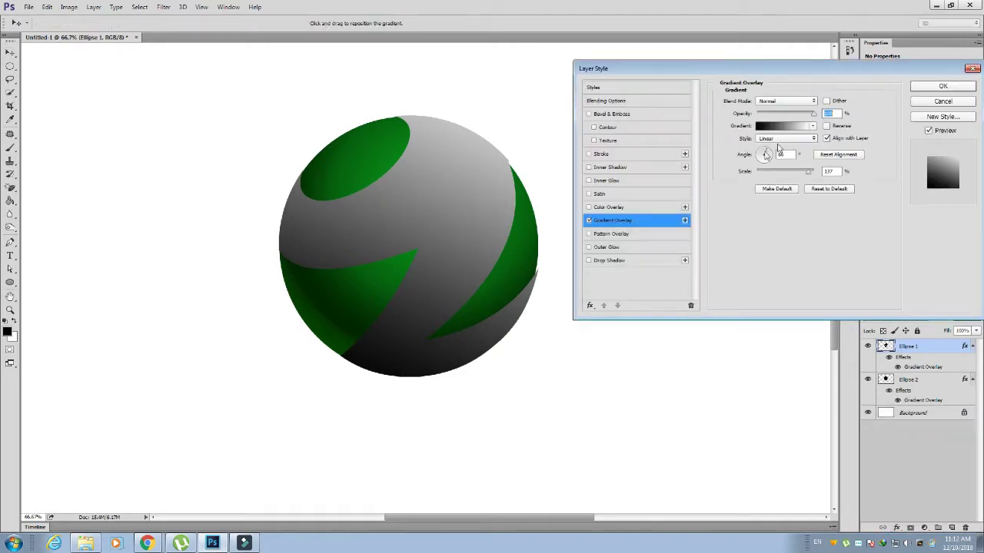
click(777, 141)
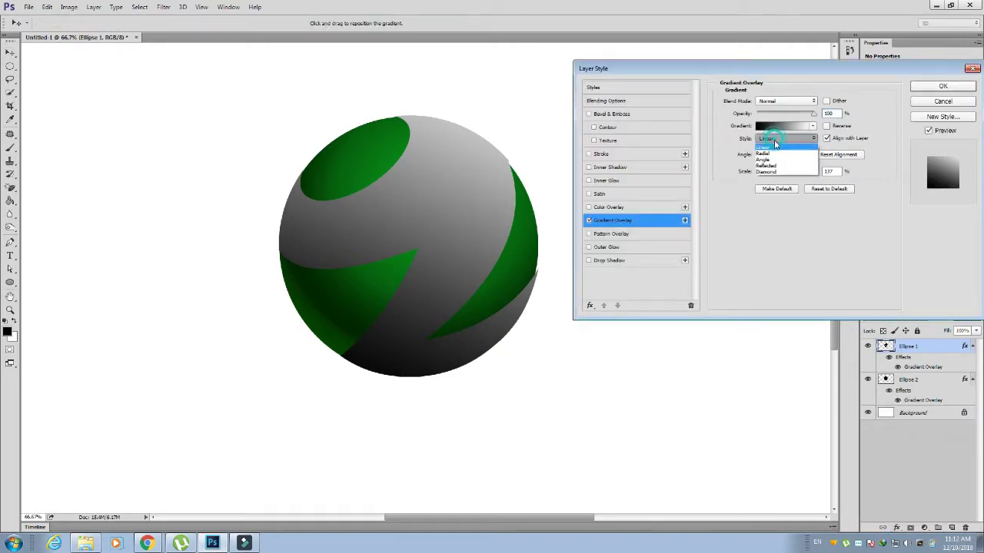
click(770, 151)
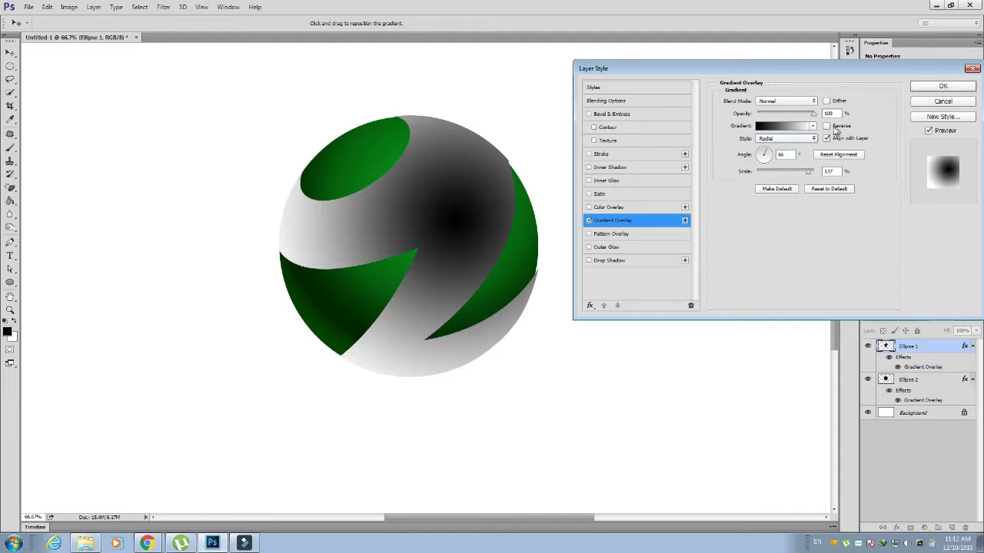
click(836, 129)
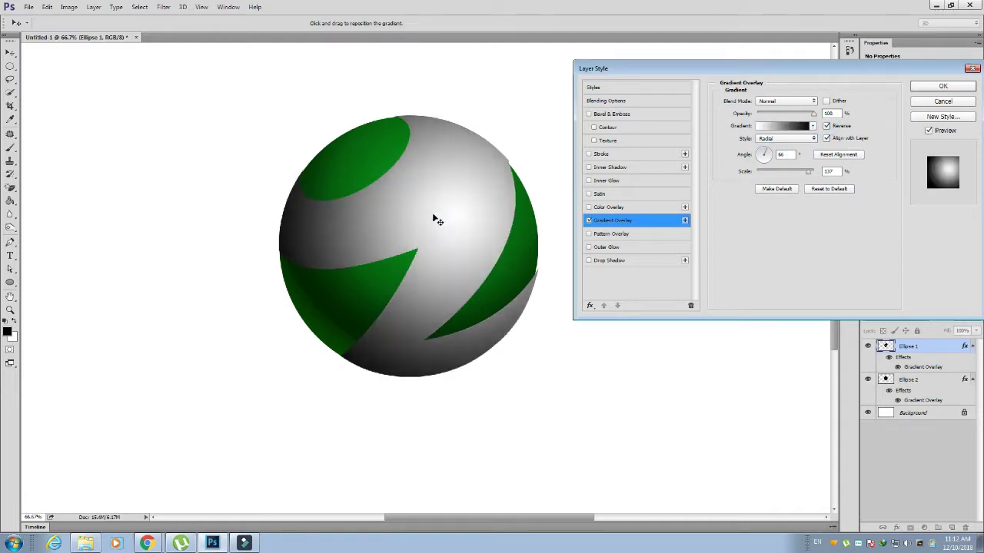
drag(438, 228, 429, 218)
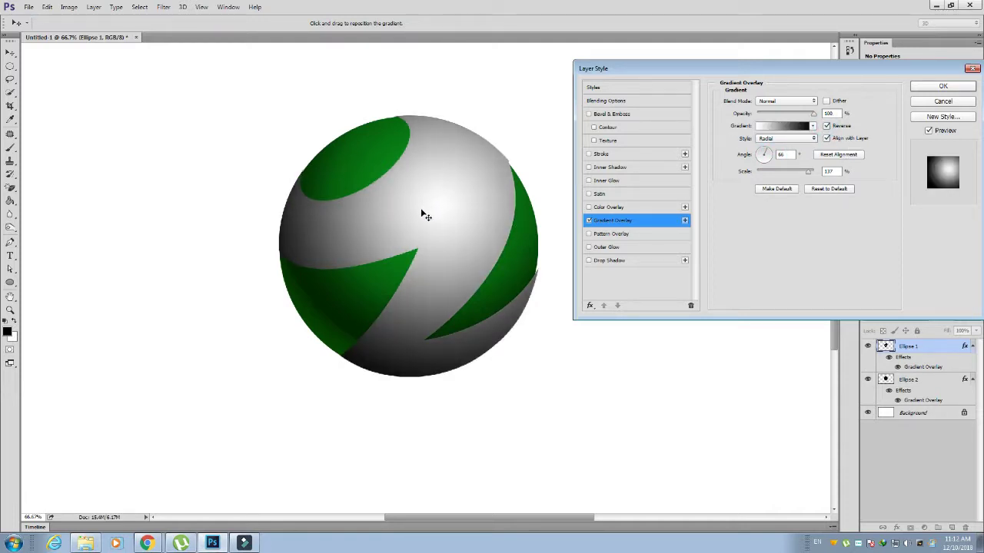
Change the black gradient stop to dark grey 333333 and apply the overlay
click(787, 126)
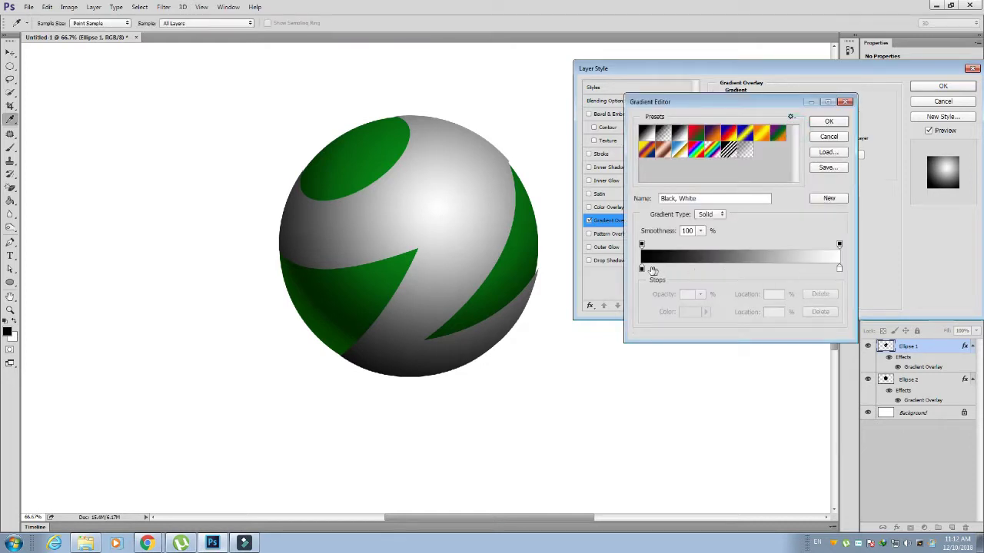
click(642, 269)
click(689, 311)
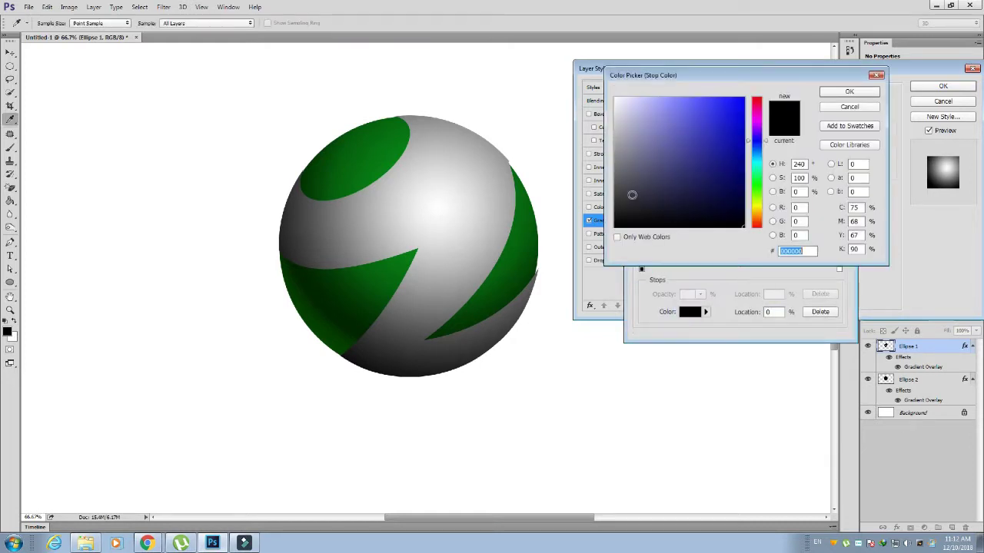
click(615, 207)
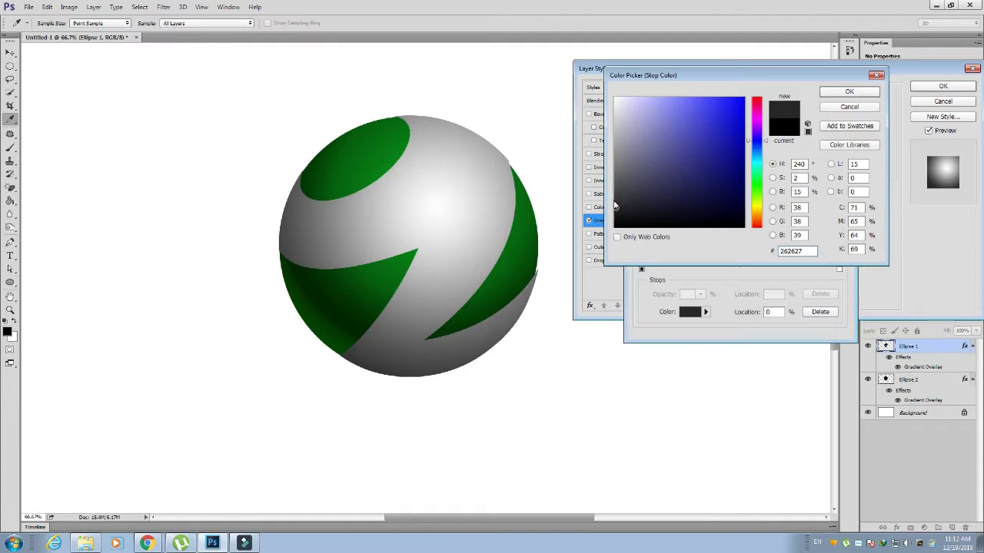
click(615, 206)
click(615, 202)
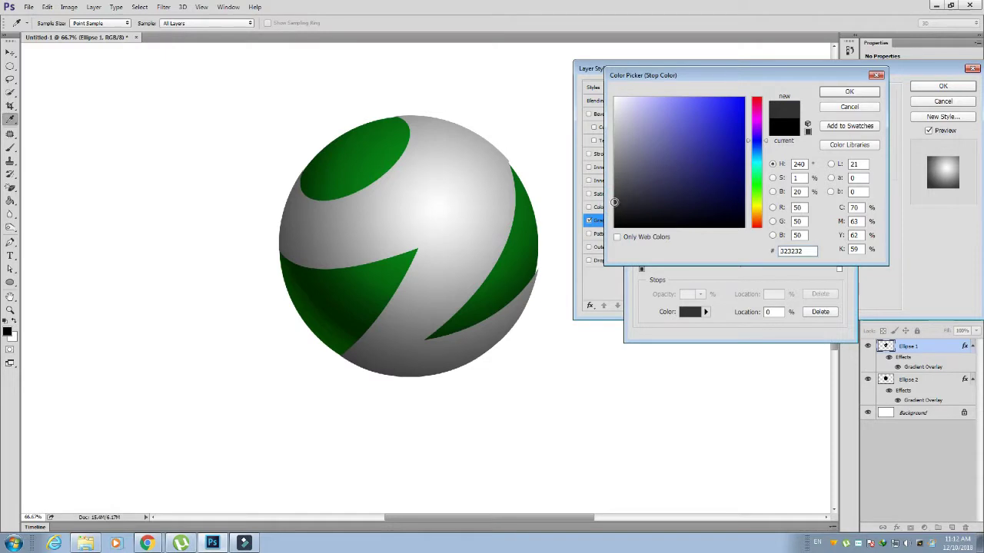
click(615, 201)
click(849, 91)
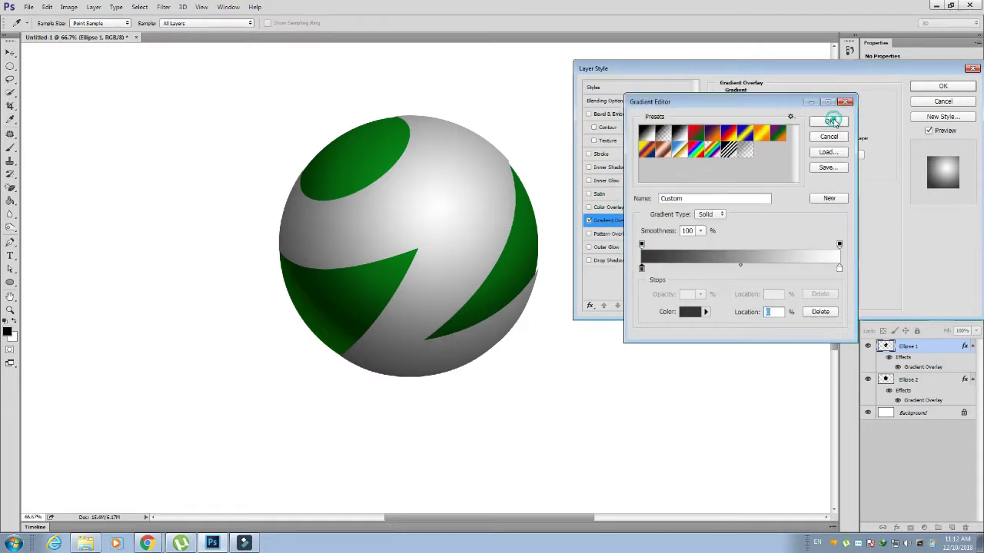
click(834, 121)
click(941, 86)
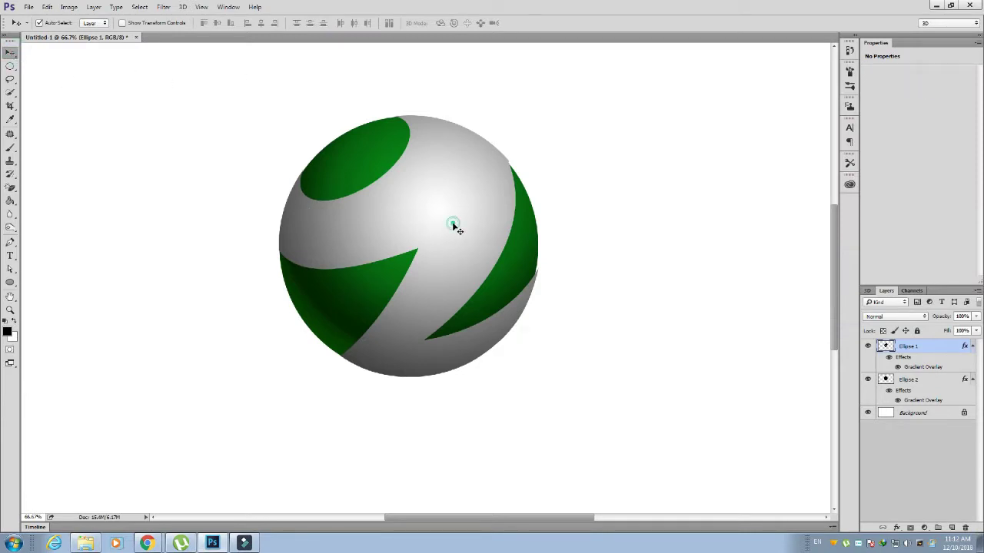
Duplicate Ellipse 1 twice and move both copies to the right of the sphere
click(972, 347)
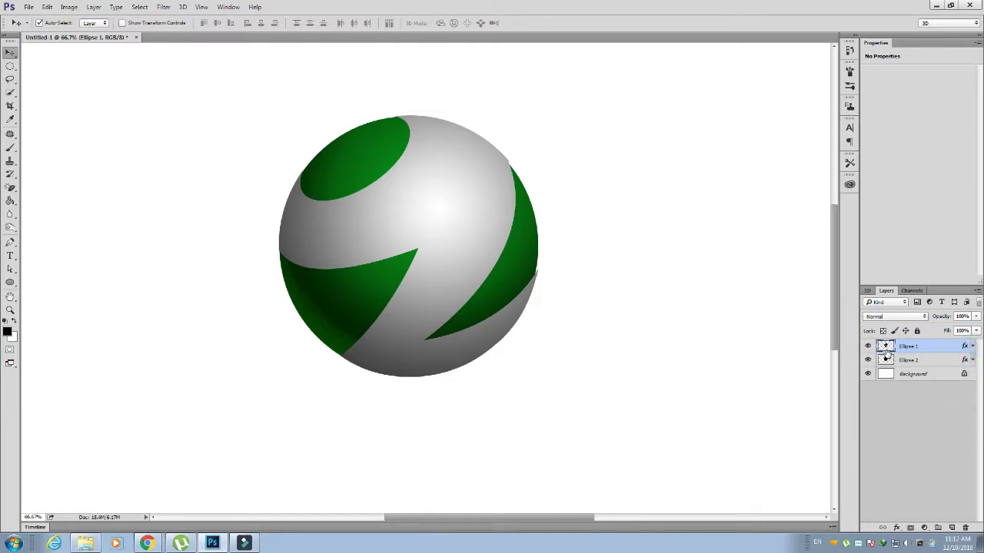
click(886, 347)
click(886, 347)
drag(915, 348, 953, 527)
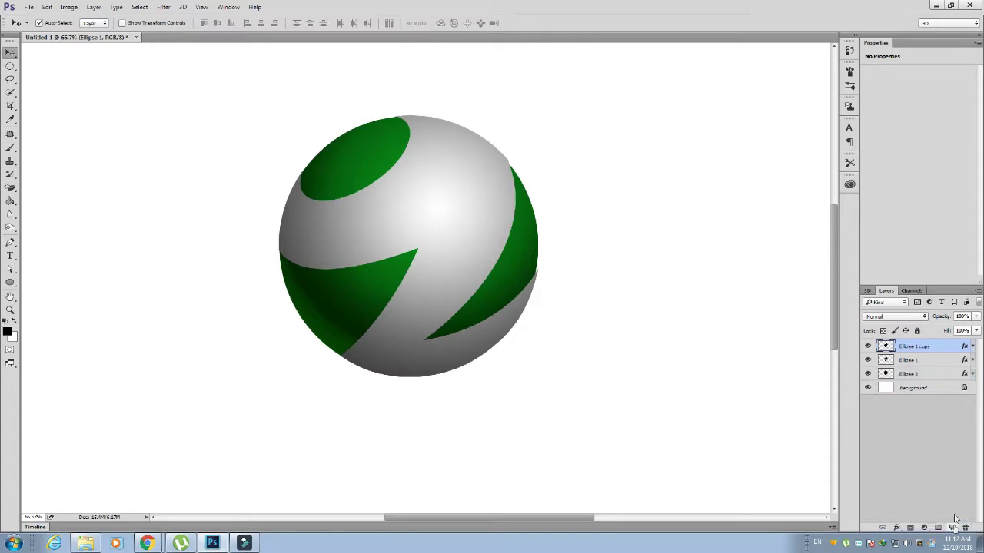
drag(926, 352, 951, 527)
shift+click(923, 359)
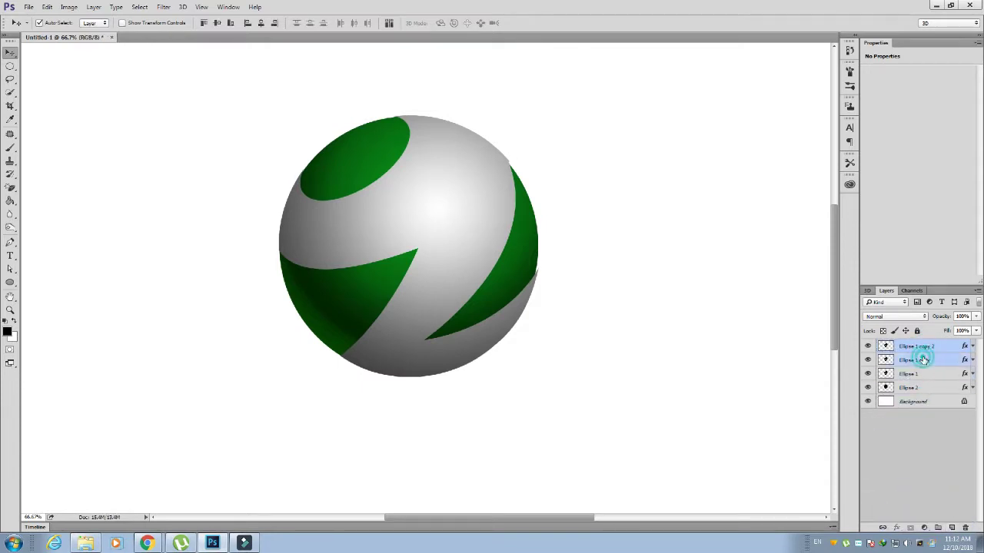
drag(454, 226, 740, 229)
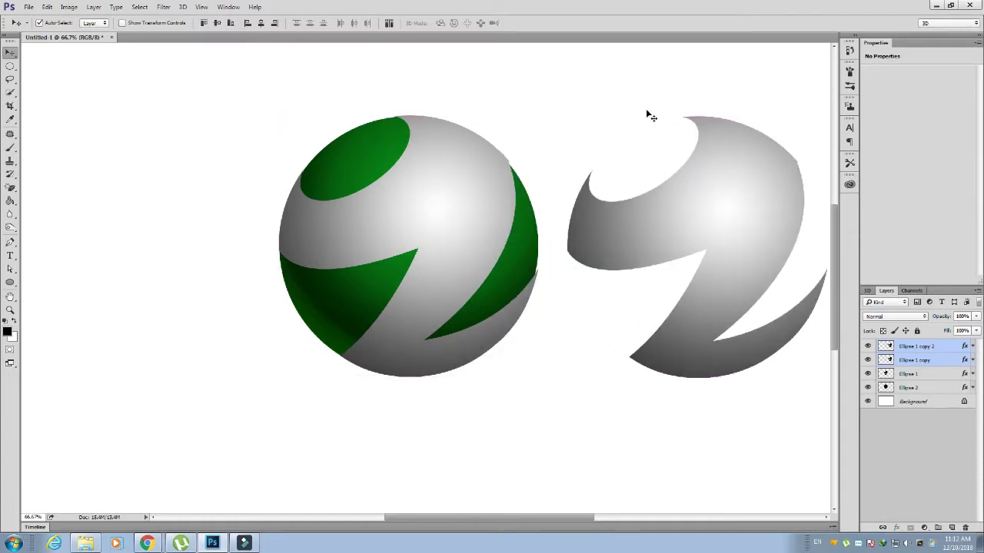
Load the Ellipse 1 copy 2 layer's pixels as a selection
click(646, 109)
click(709, 181)
right_click(886, 346)
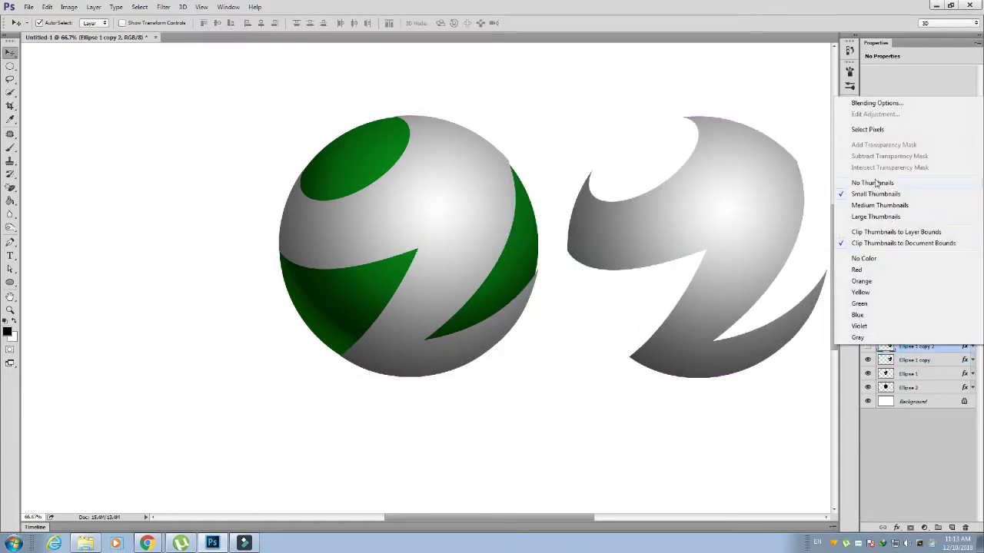
click(866, 130)
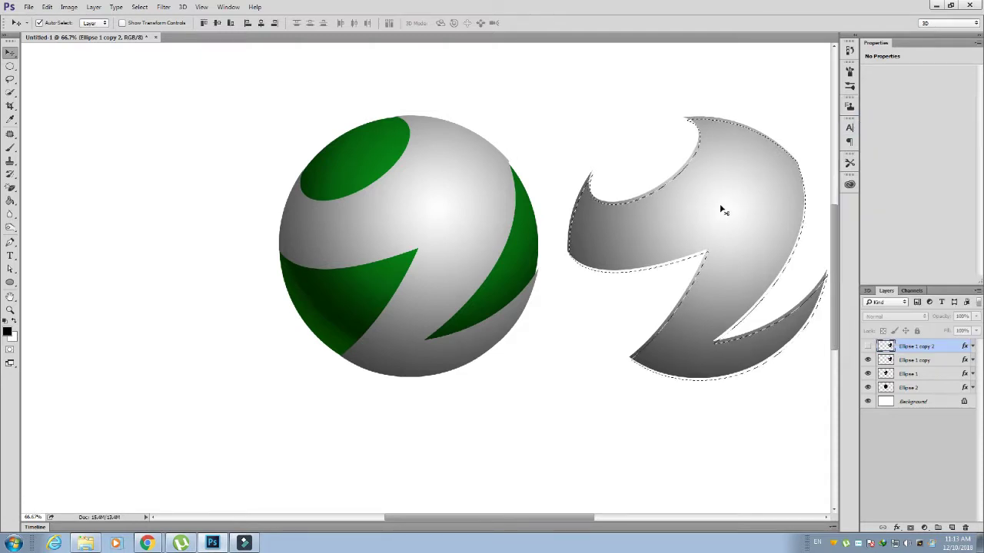
Cut the selected area out of the Ellipse 1 copy layer with Edit > Cut
click(891, 361)
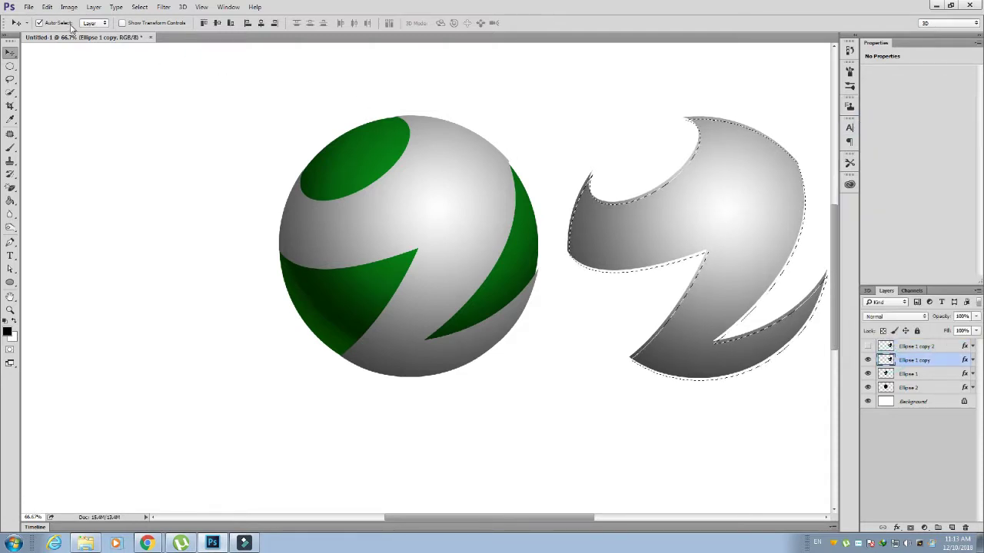
click(47, 7)
click(60, 72)
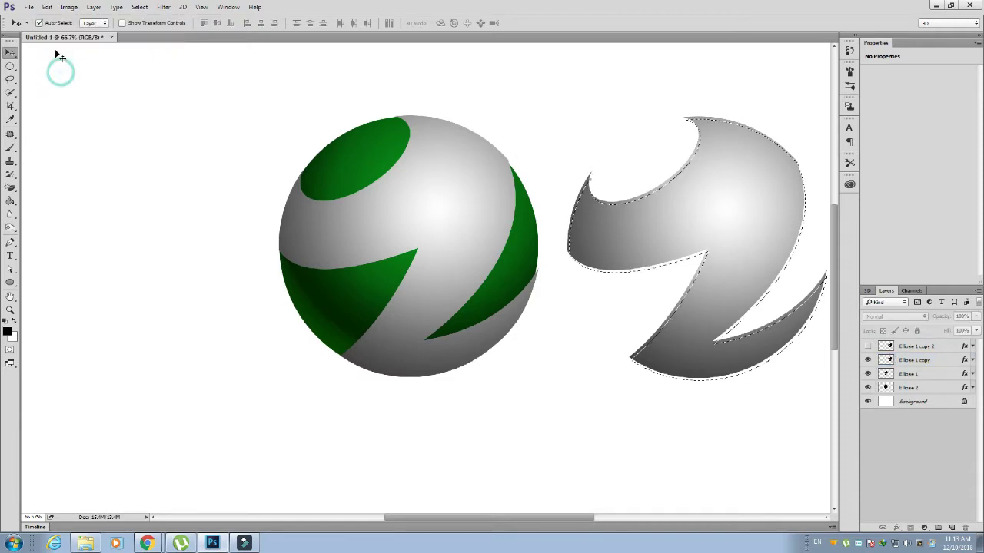
click(47, 7)
click(248, 95)
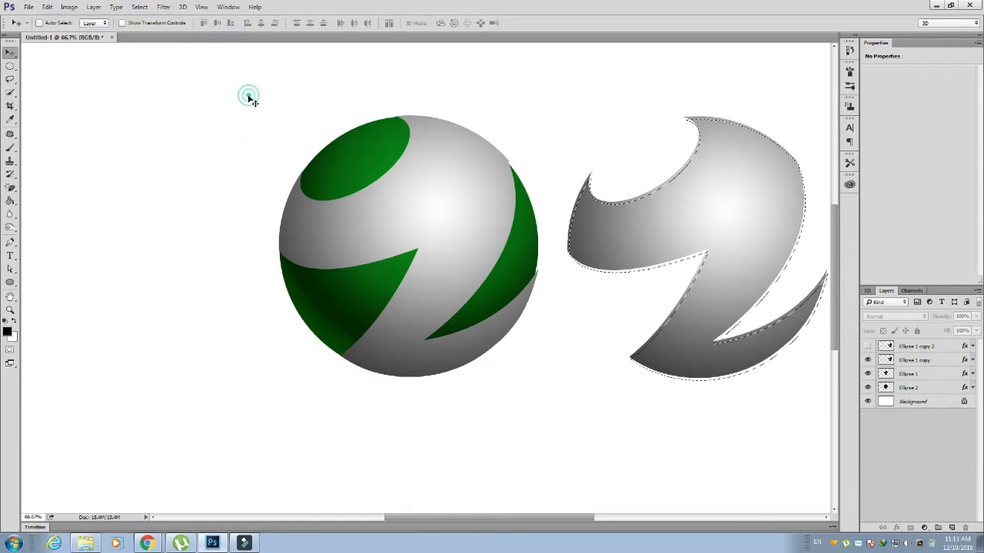
click(47, 7)
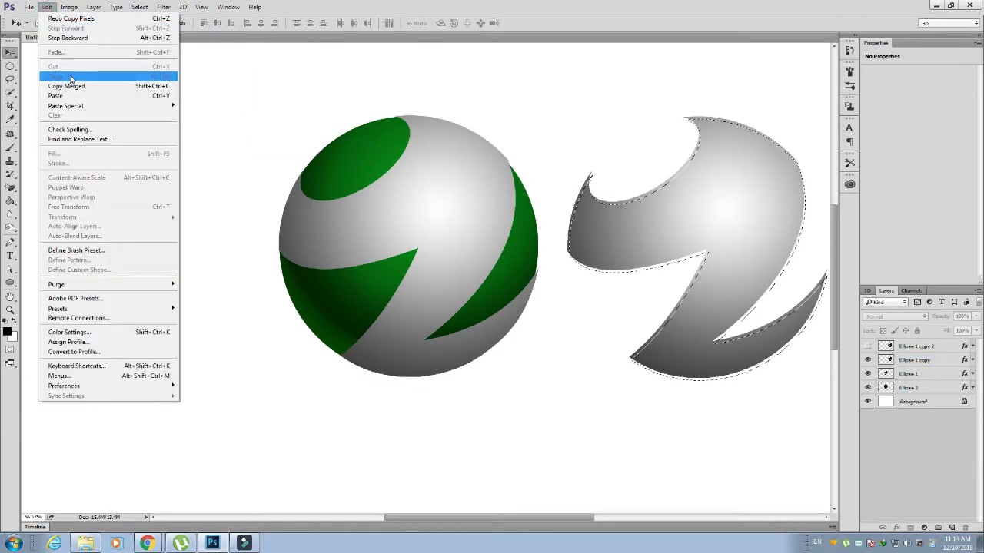
click(218, 97)
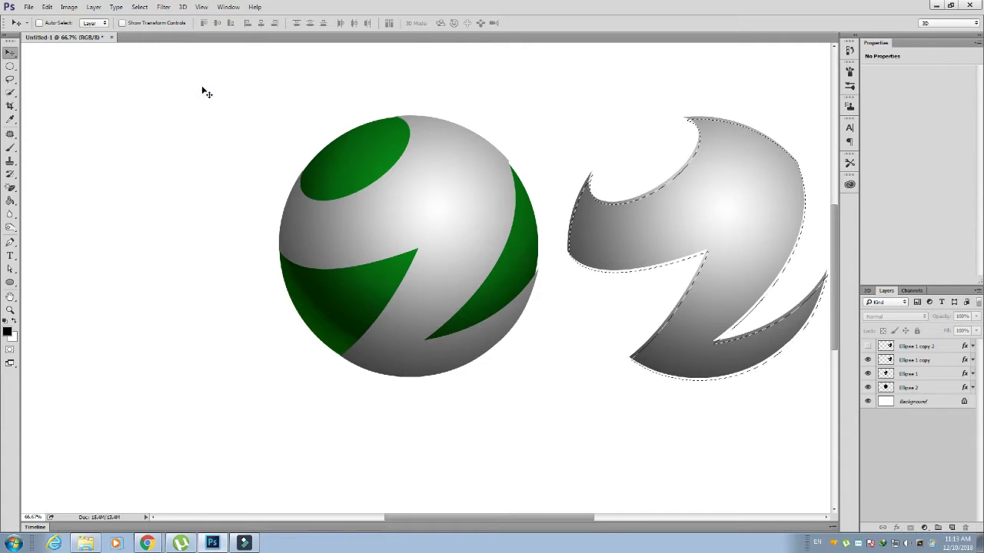
click(49, 7)
click(215, 135)
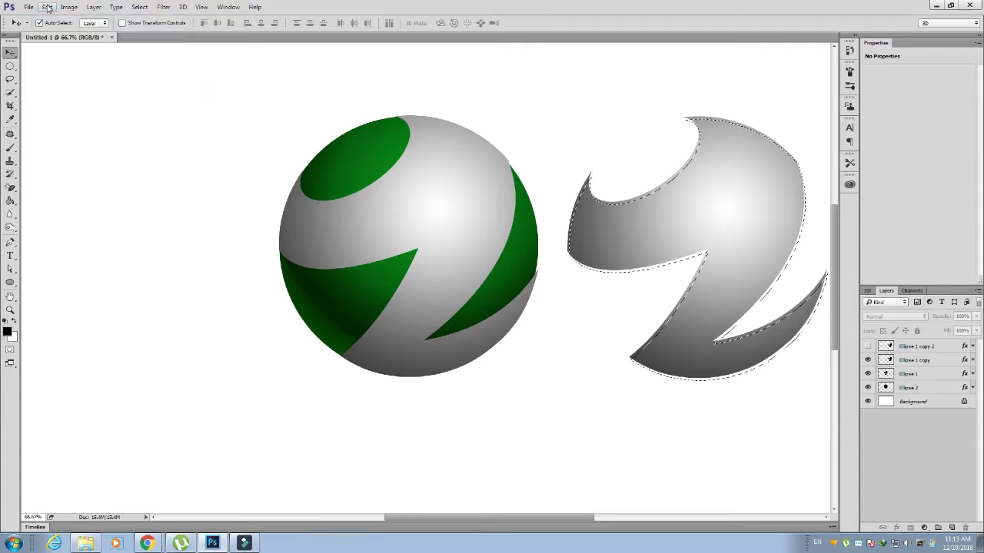
click(887, 360)
click(47, 7)
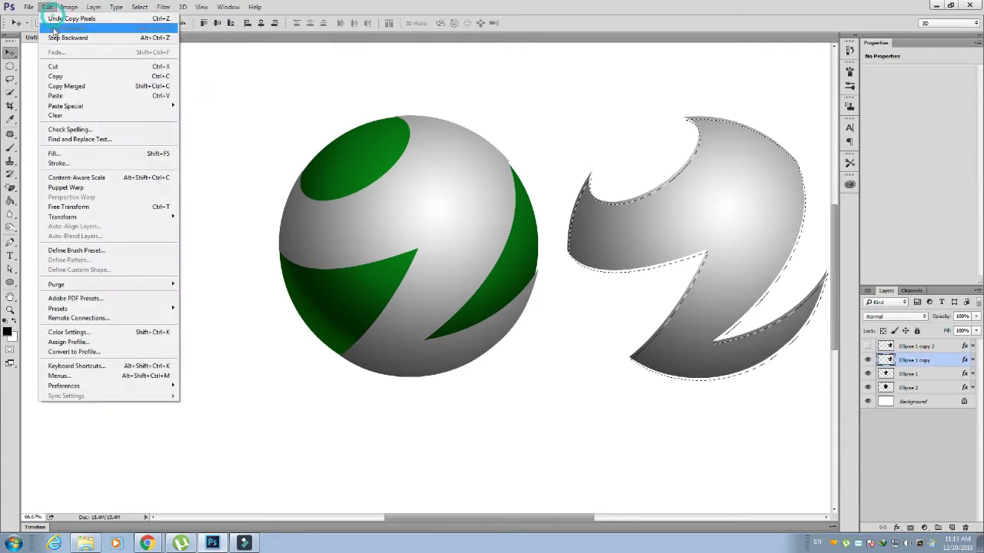
click(55, 67)
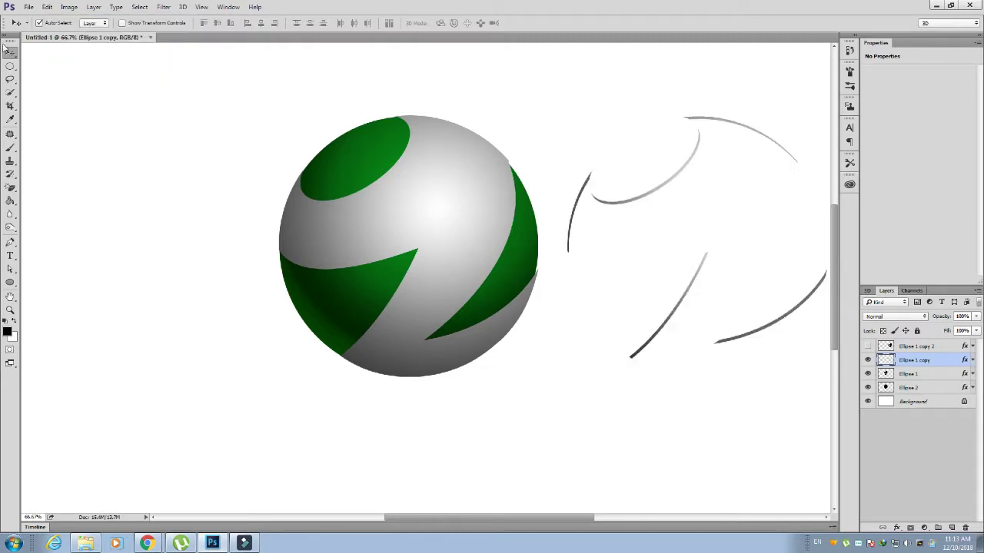
Delete Ellipse 1 copy 2 and move the thin grey arcs onto the sphere
drag(881, 351, 965, 527)
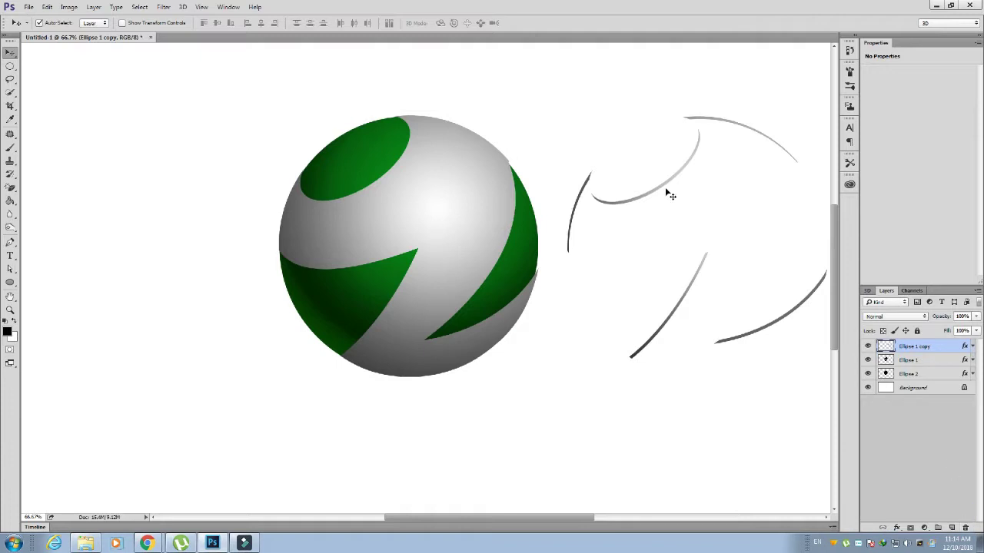
drag(630, 202, 329, 206)
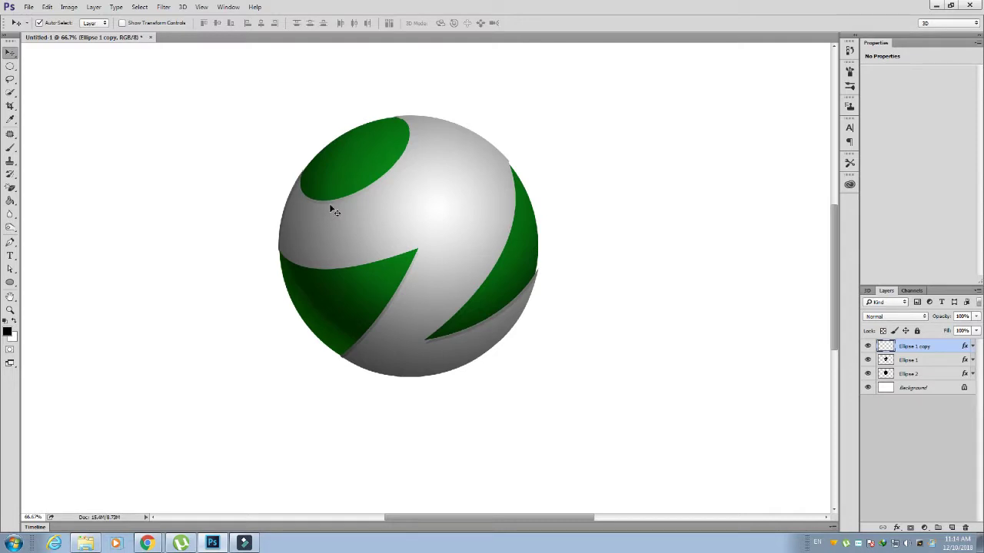
key(Left)
key(Left)
key(Left)
key(Left)
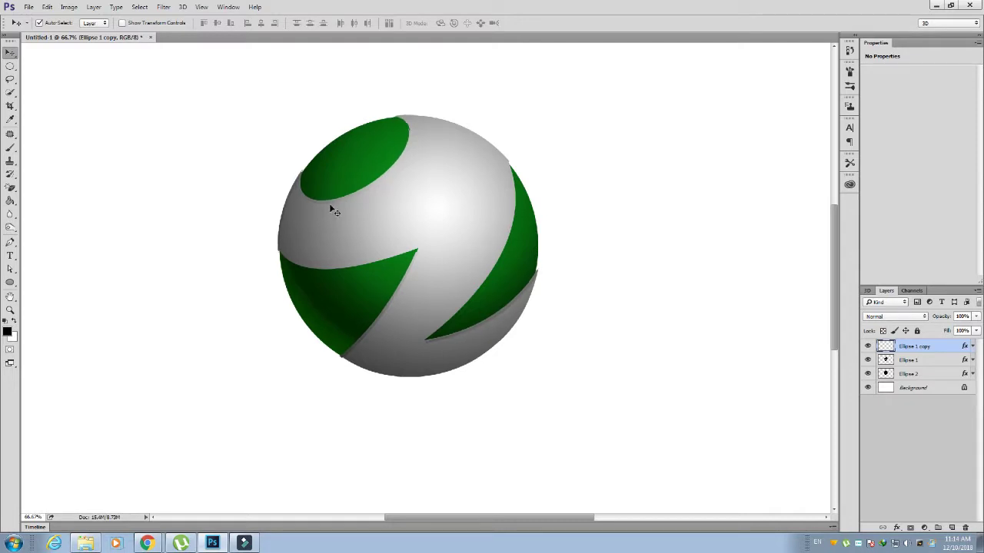
key(Left)
key(Left)
key(Left)
key(Left)
key(Left)
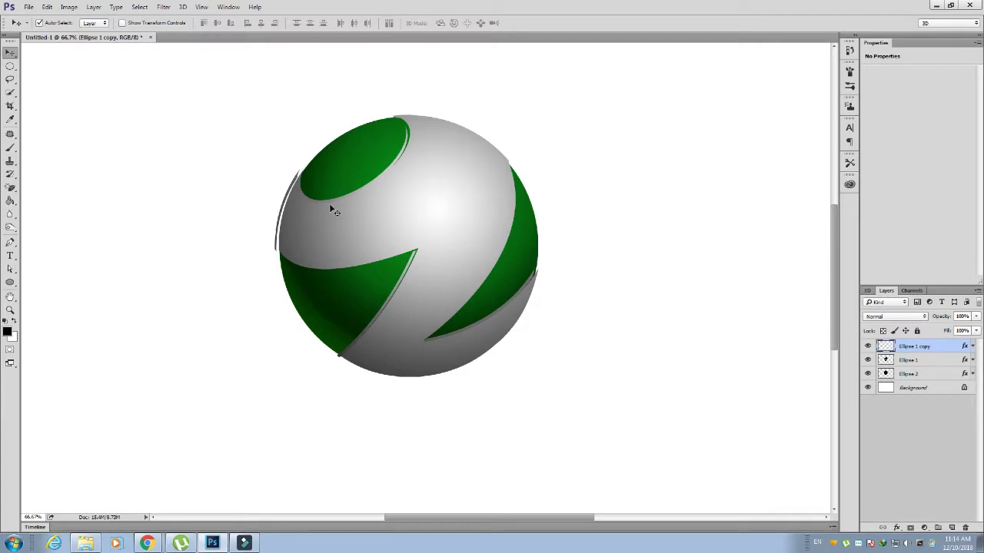
key(Right)
key(Right)
key(Right)
key(Right)
key(Right)
key(Right)
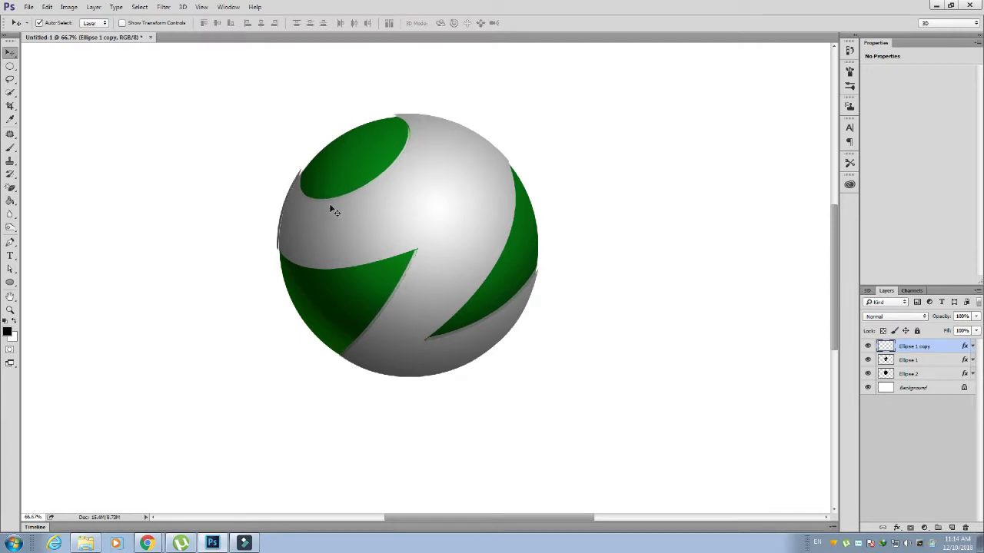
Zoom in and nudge the arcs so narrow grey slivers line the green cuts
key(ctrl+plus)
key(ctrl+plus)
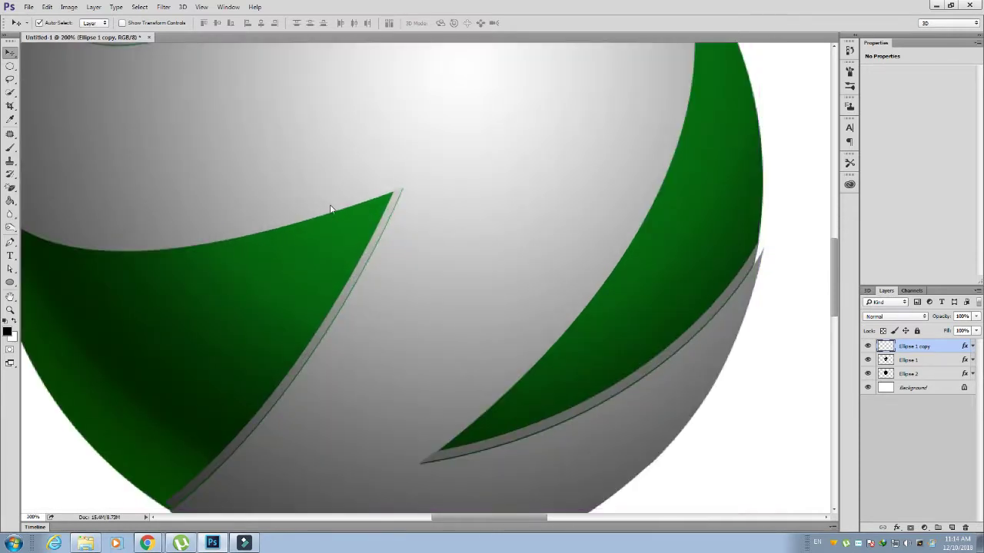
key(Right)
key(Right)
key(Right)
key(Right)
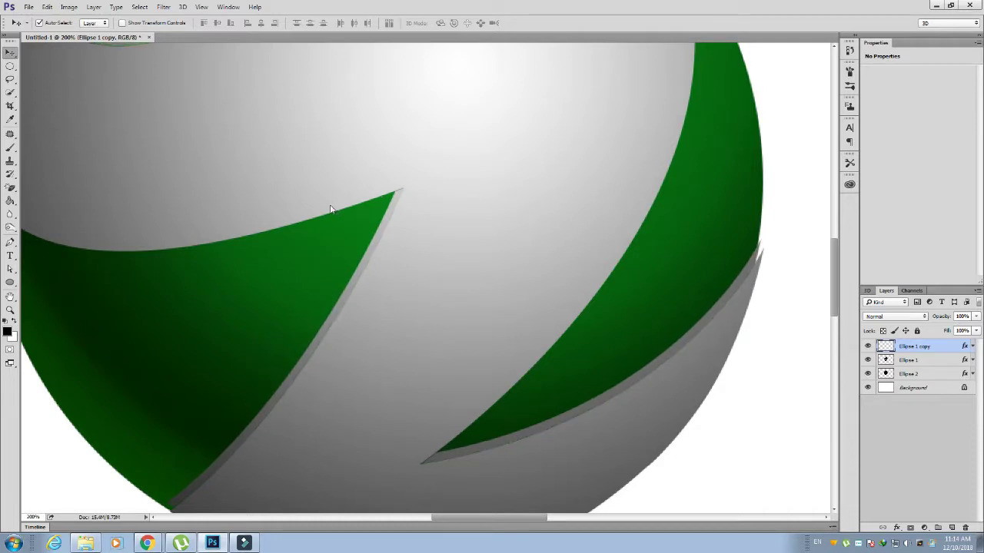
key(Right)
key(Right)
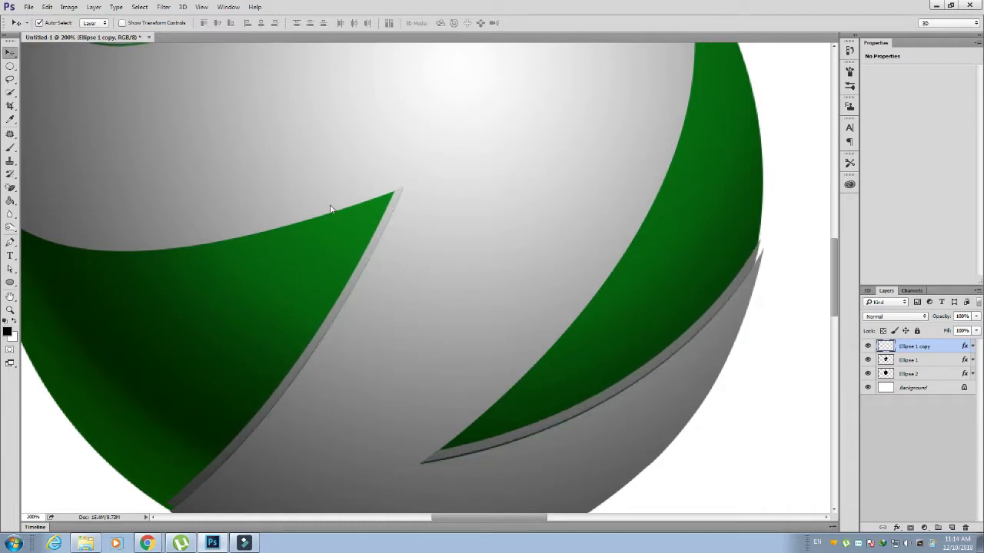
key(Left)
key(Left)
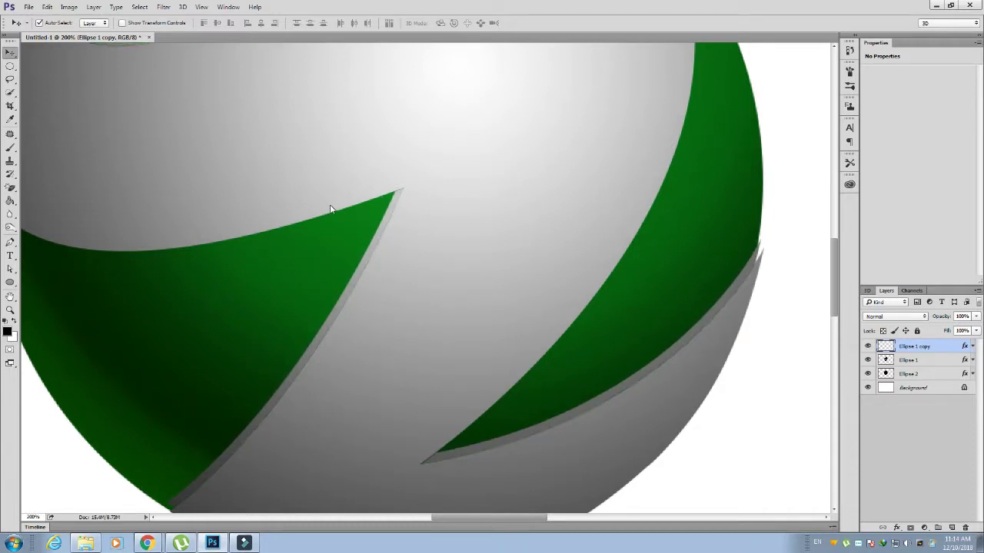
key(Right)
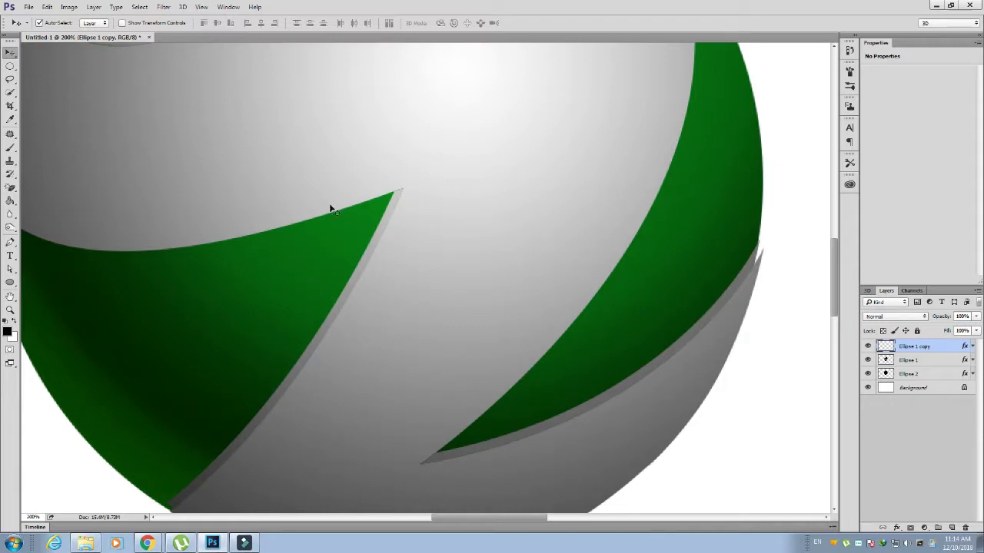
key(ctrl+minus)
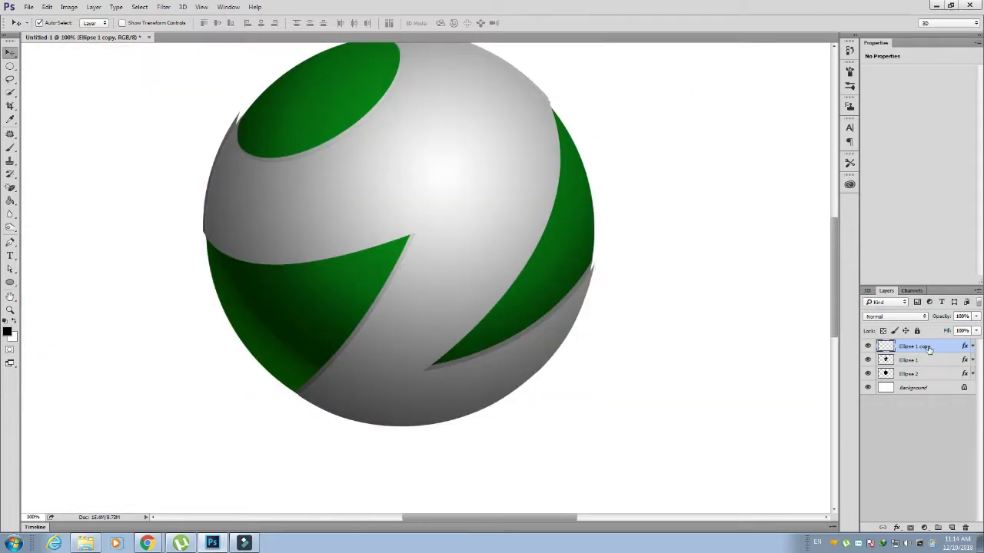
Reposition the arcs' gradient overlay to brighten the cut edges
click(869, 347)
click(897, 529)
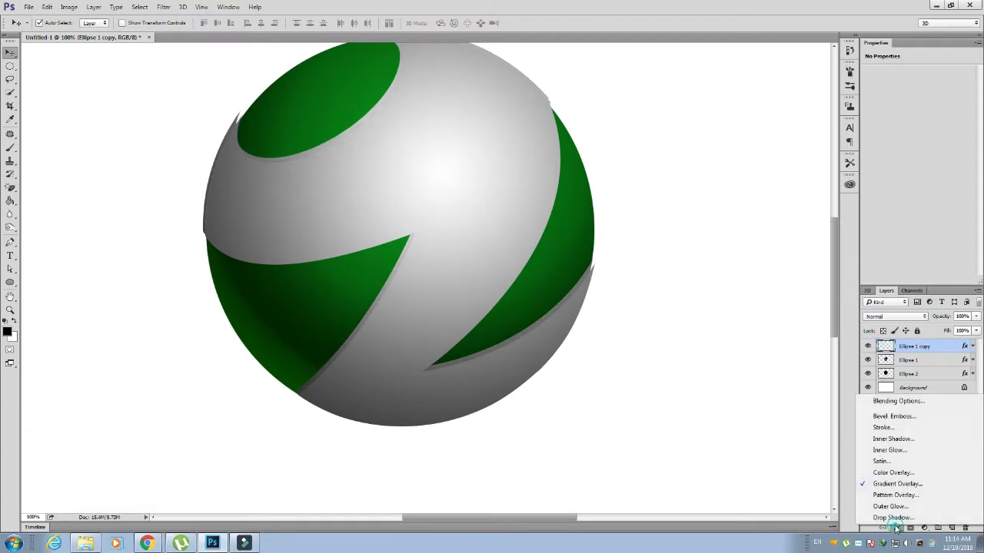
click(894, 492)
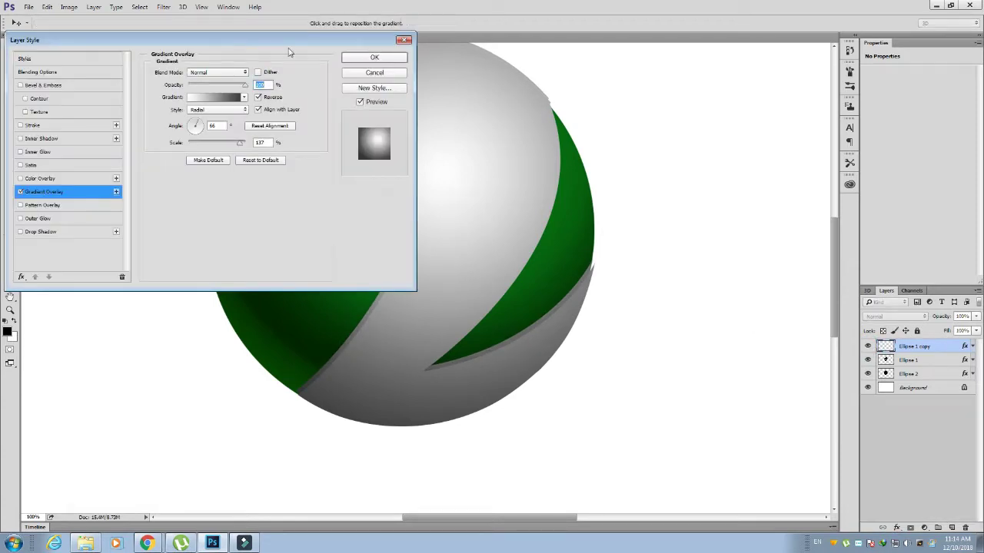
drag(281, 45, 982, 100)
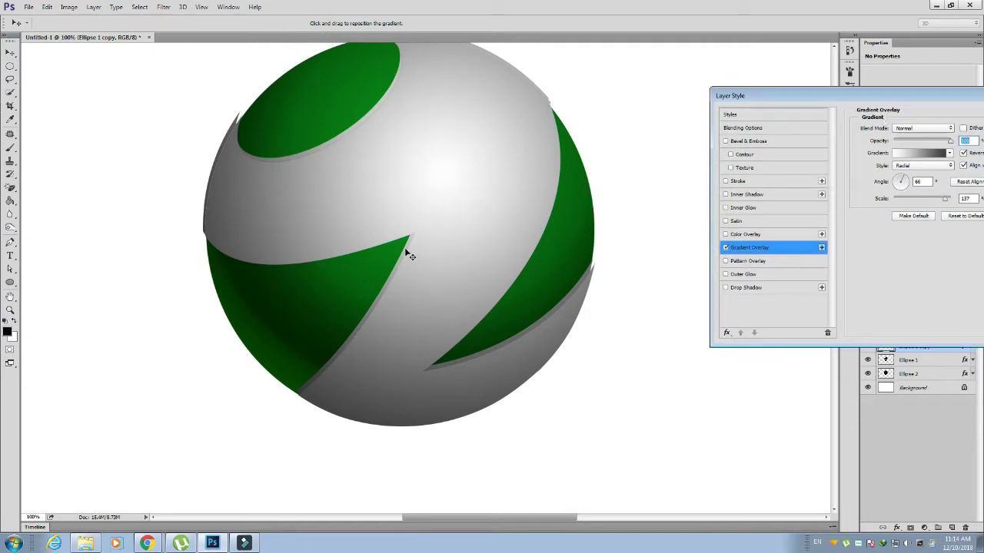
drag(408, 253, 359, 331)
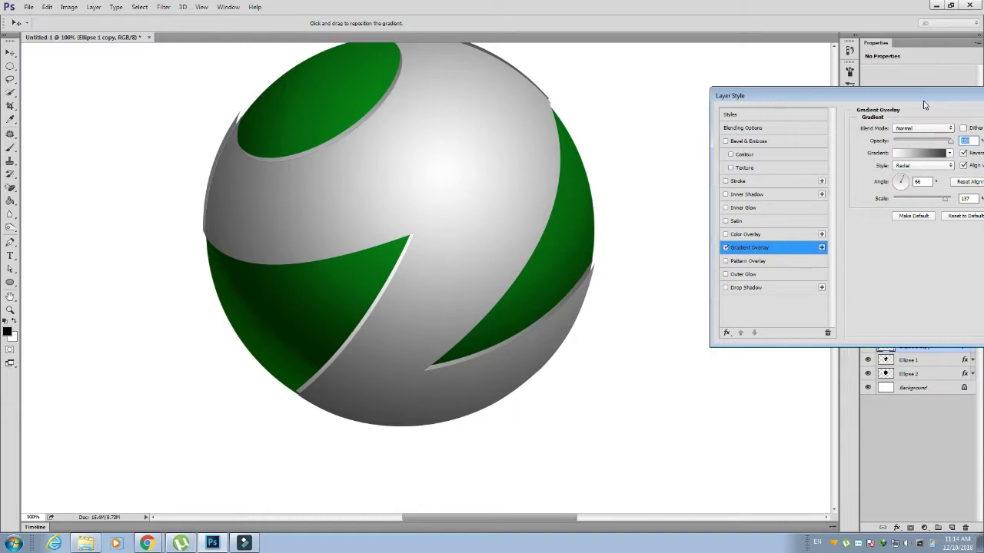
drag(925, 104, 834, 95)
click(846, 110)
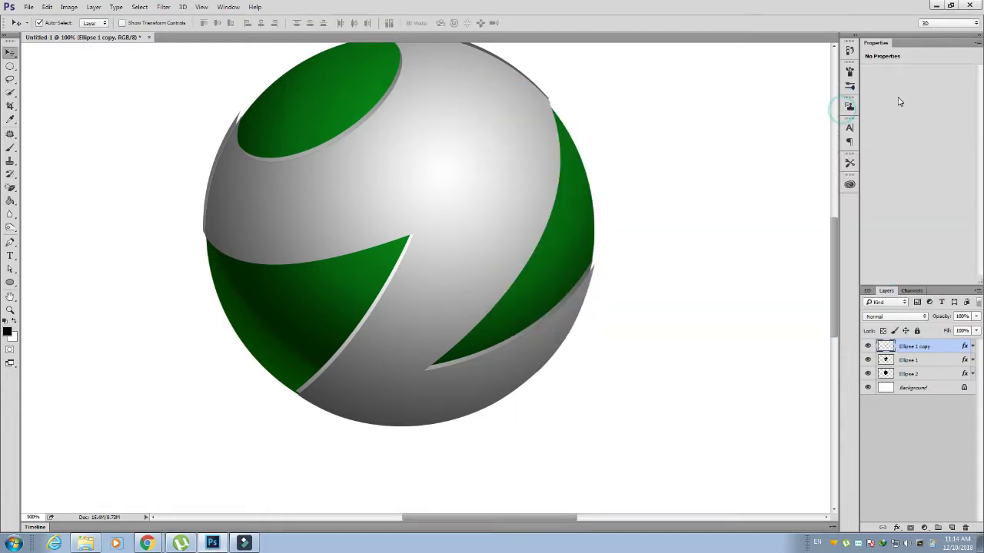
Nudge the arcs into final position and pan to the top of the sphere
key(ctrl+minus)
key(ctrl+plus)
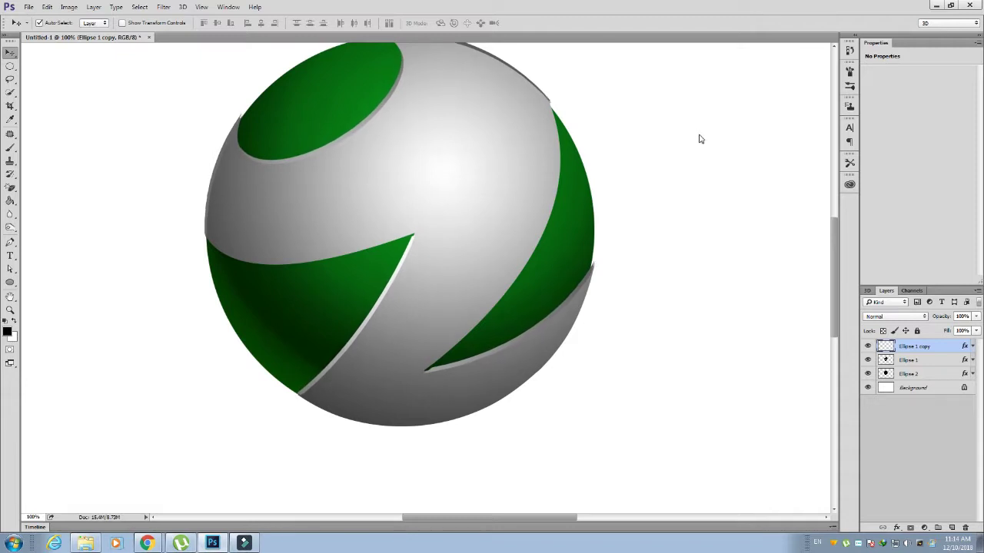
key(Left)
key(Left)
key(Left)
key(Left)
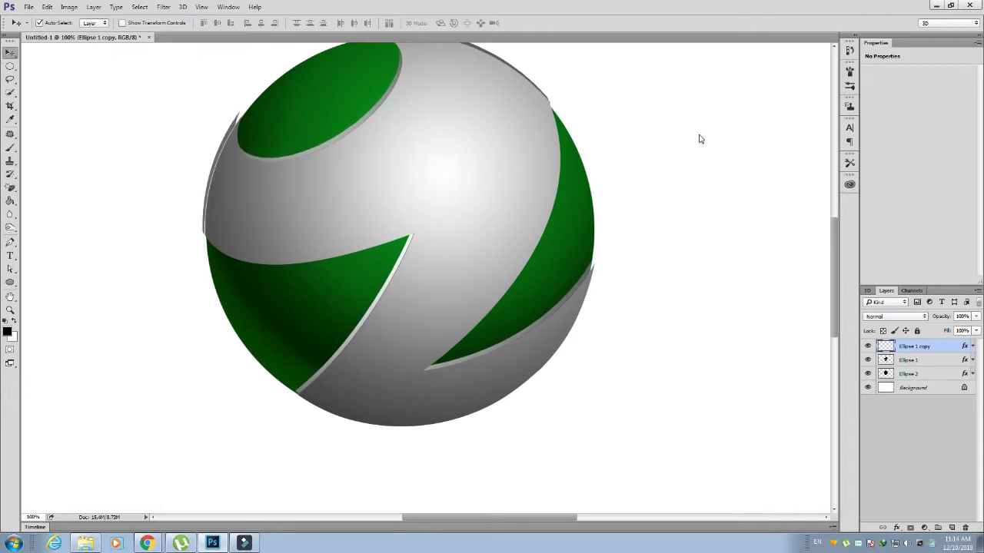
key(Right)
key(Right)
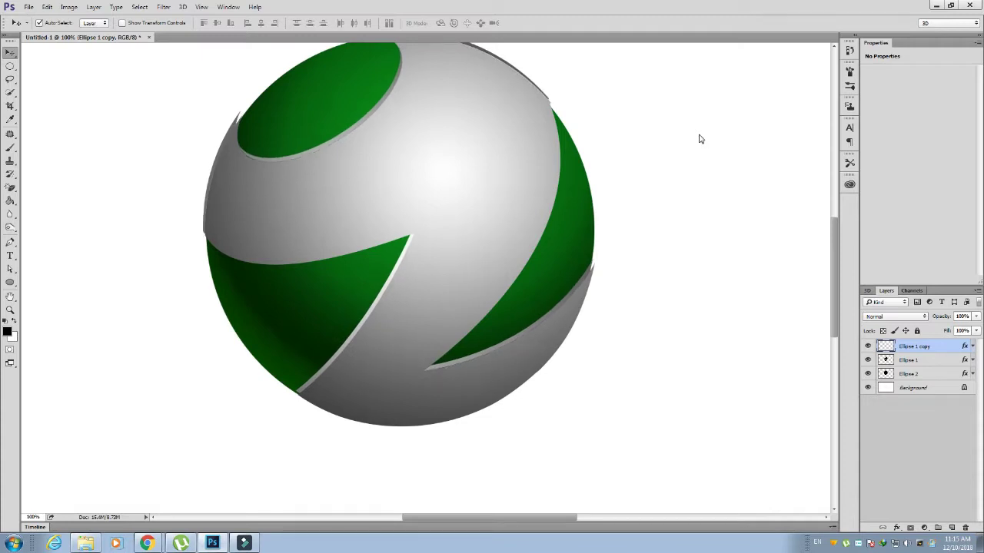
key(ctrl+minus)
key(ctrl+plus)
drag(506, 113, 485, 220)
key(e)
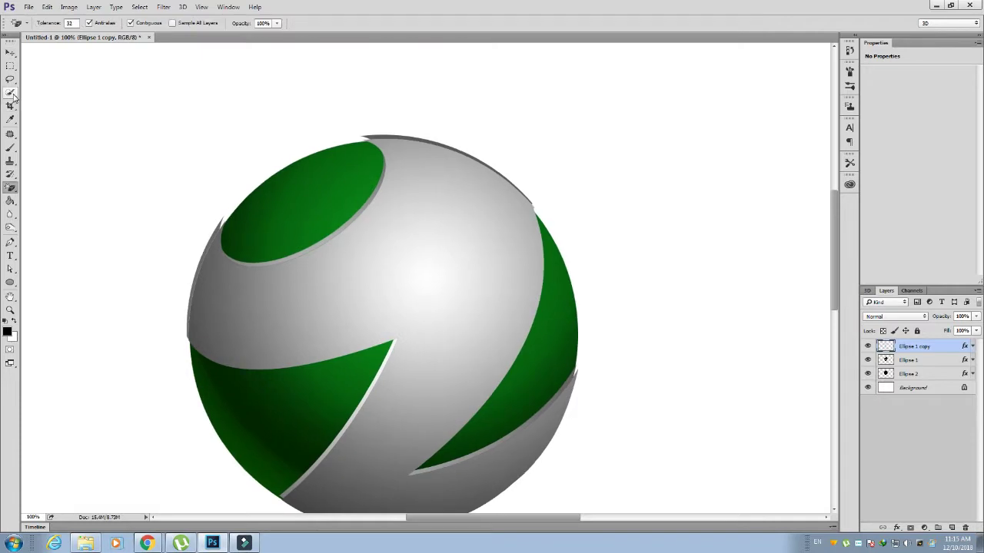
Erase the dark rim along the sphere's upper-right and left edges with the eraser
right_click(10, 187)
click(40, 184)
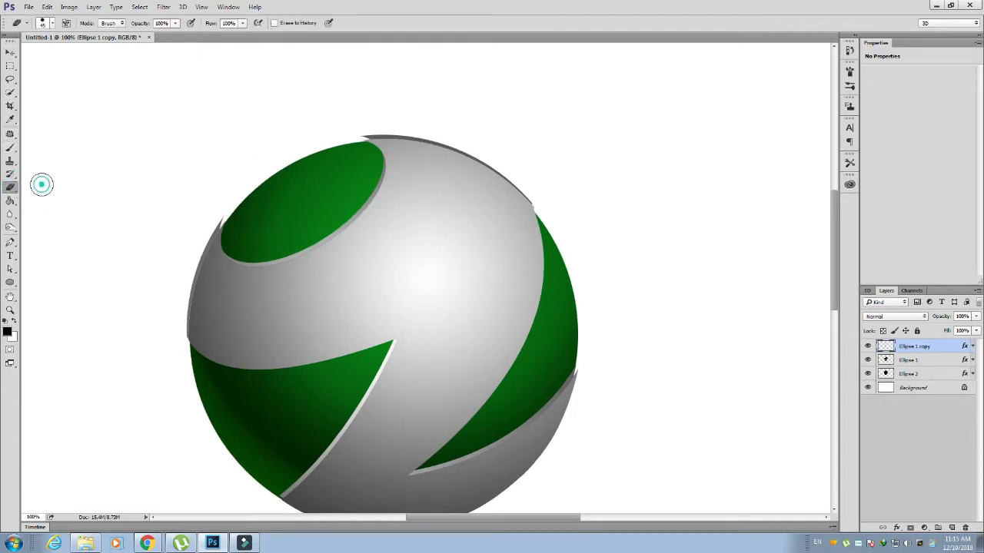
mouse_move(365, 123)
mouse_down()
mouse_move(520, 187)
mouse_move(546, 215)
mouse_up()
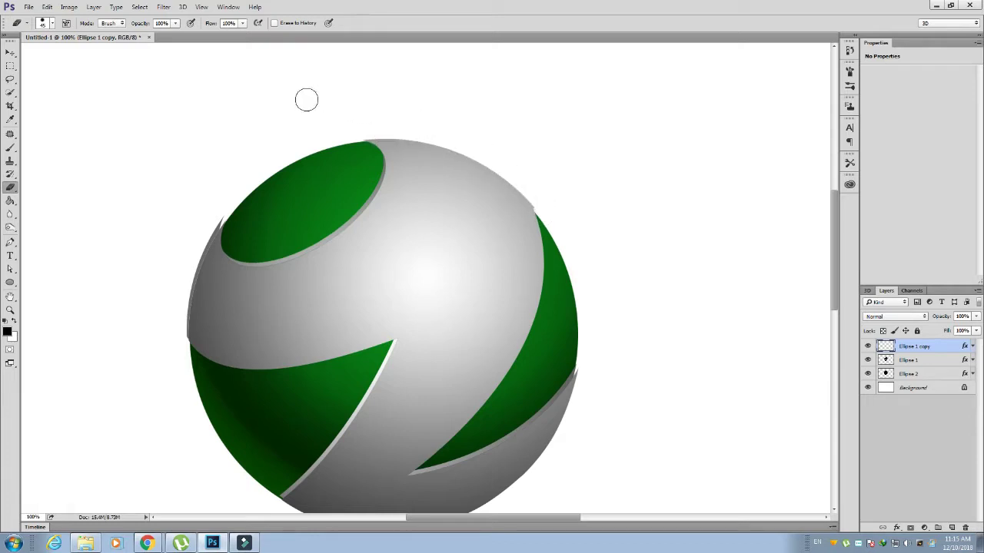
mouse_move(207, 203)
mouse_down()
mouse_move(187, 329)
mouse_move(193, 352)
mouse_up()
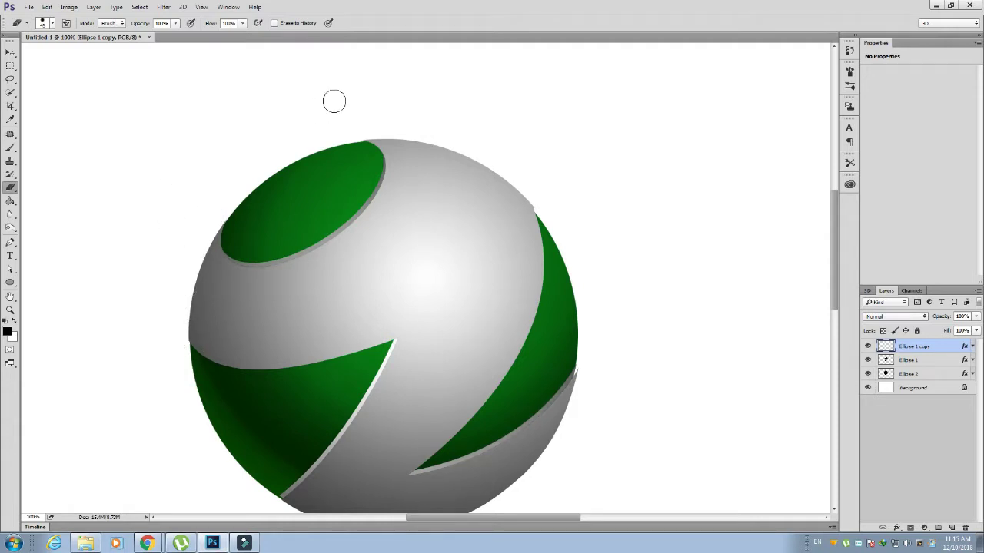
Nudge the Ellipse 1 copy layer slightly right, then add a new empty layer on top
click(11, 53)
drag(460, 108, 461, 109)
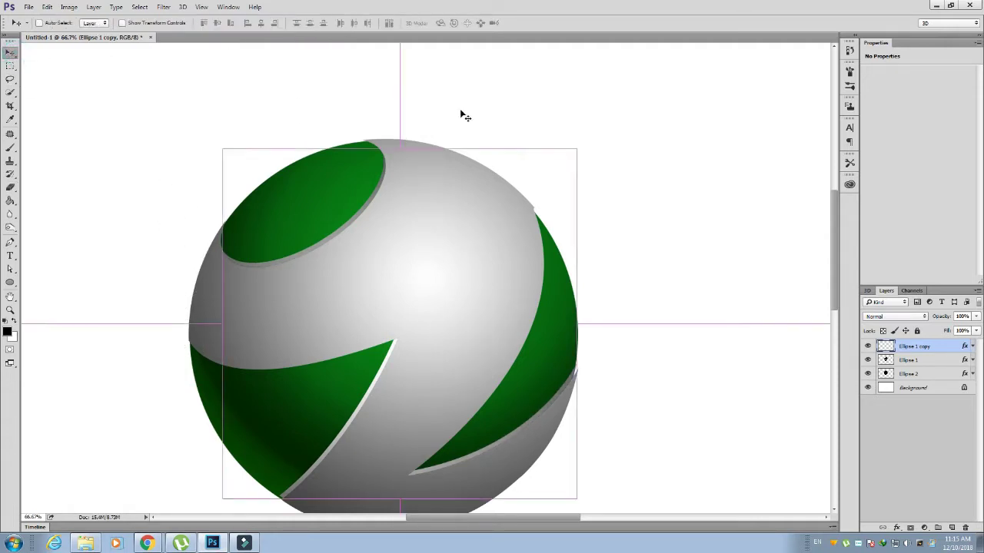
drag(492, 317, 489, 249)
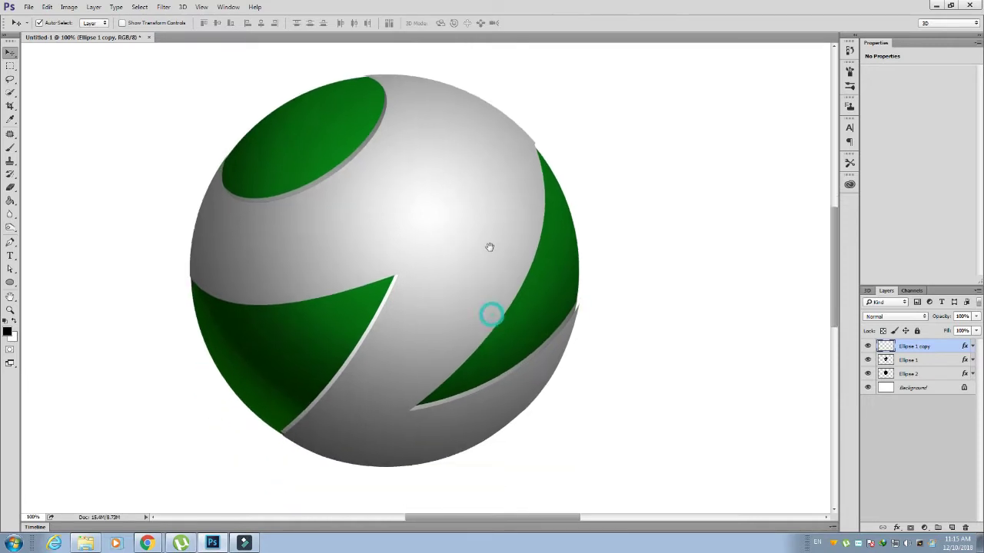
click(95, 82)
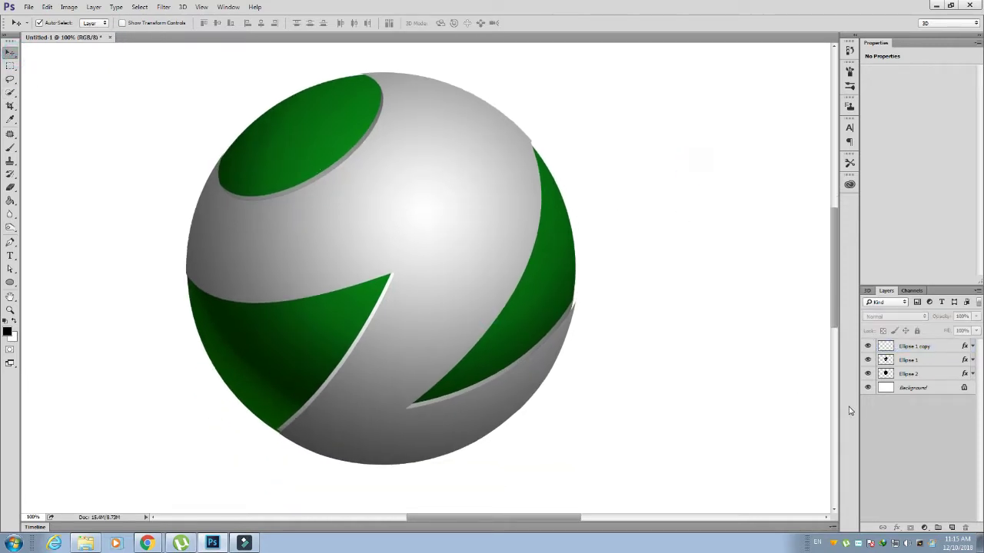
click(951, 529)
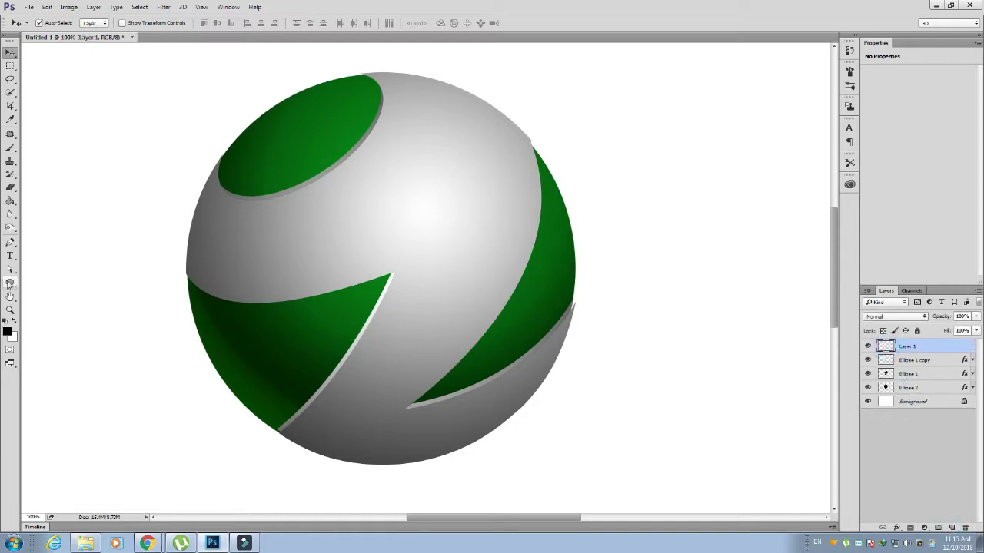
Draw a small circle on the upper green patch and rasterize its layer
click(10, 285)
click(38, 301)
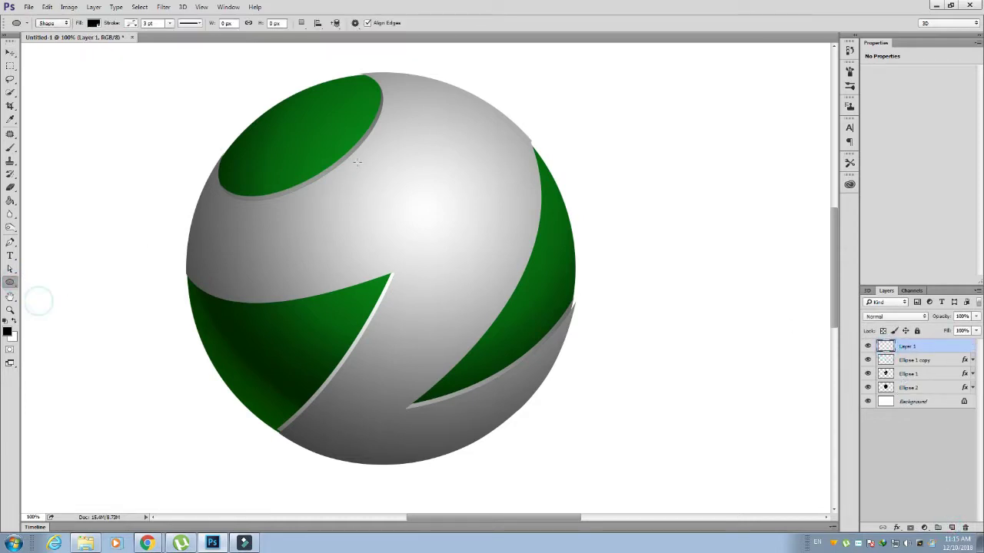
drag(287, 140, 301, 158)
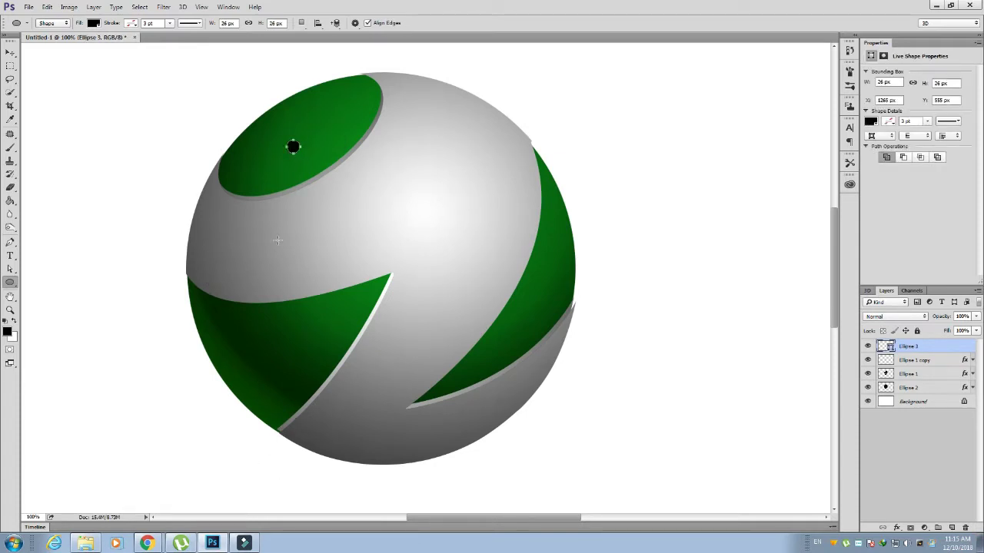
click(10, 52)
right_click(908, 350)
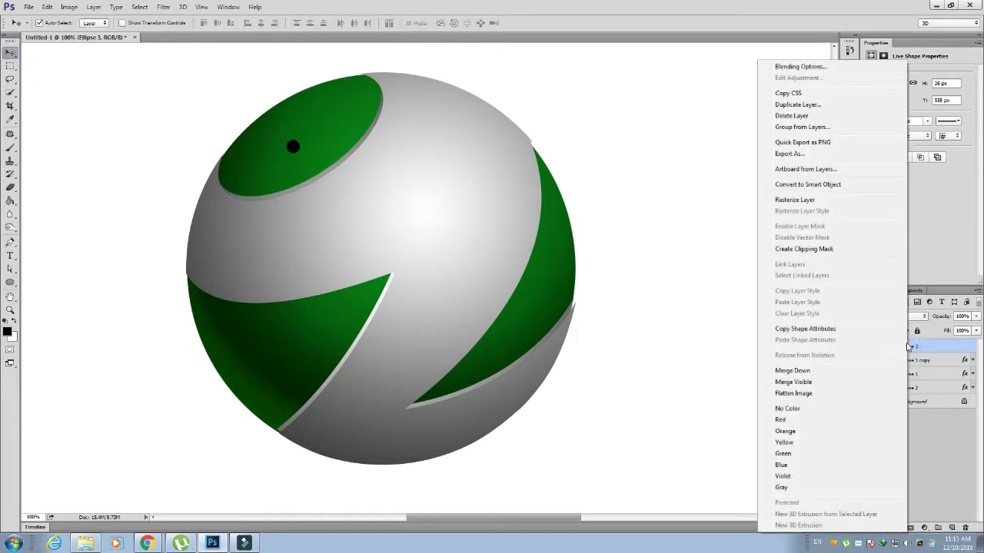
click(806, 200)
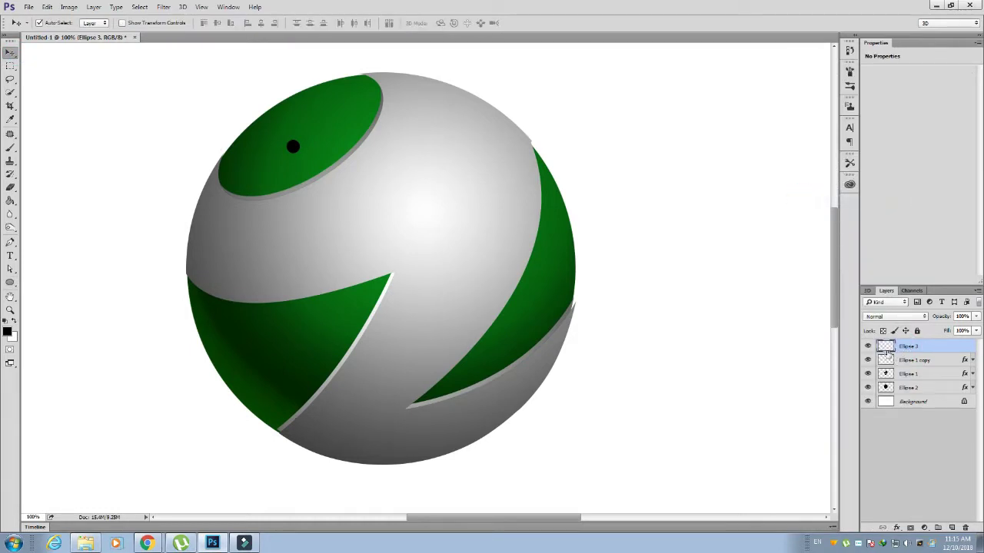
Give the small circle a white Color Overlay effect
click(896, 528)
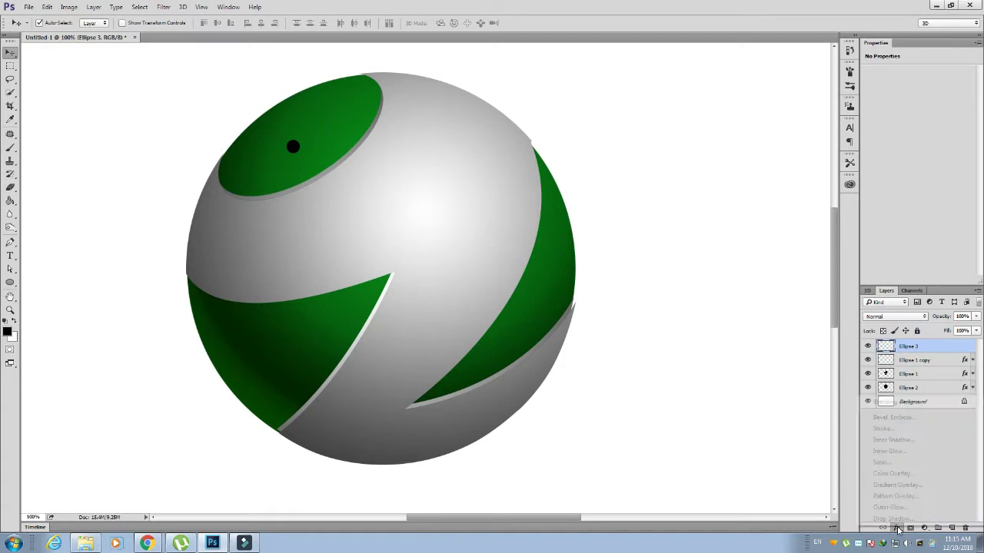
click(896, 475)
click(737, 123)
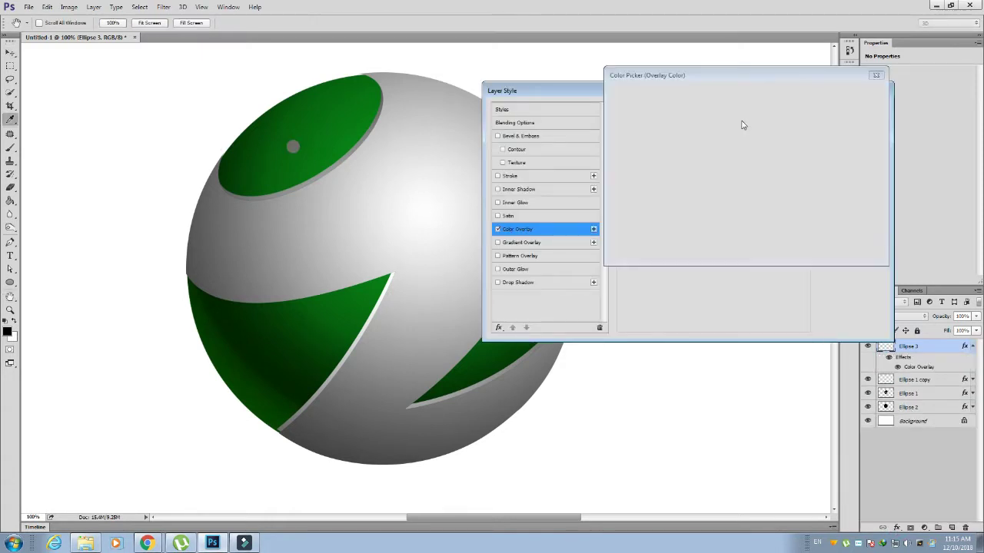
click(616, 97)
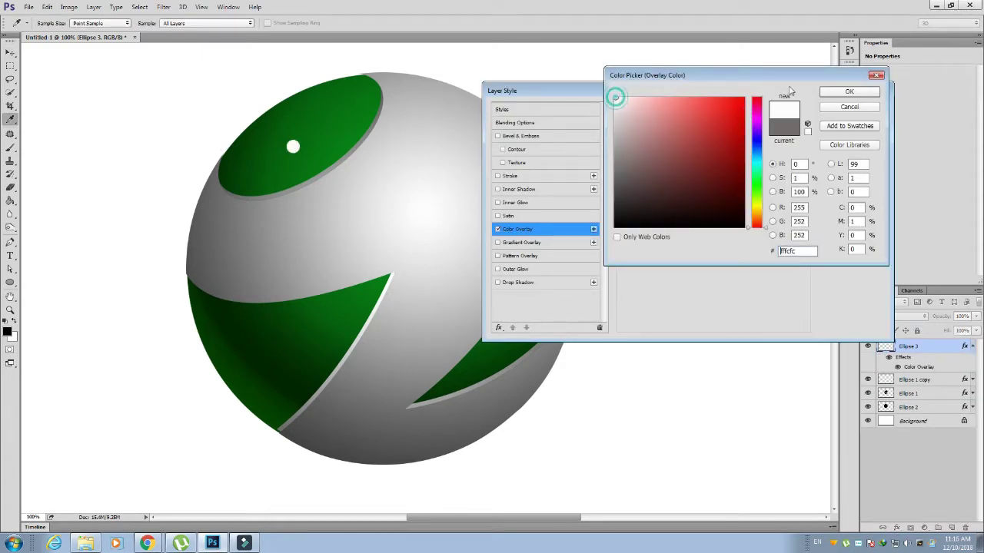
click(850, 92)
Move the white dot left and down and Free Transform it up to about 169%
click(859, 111)
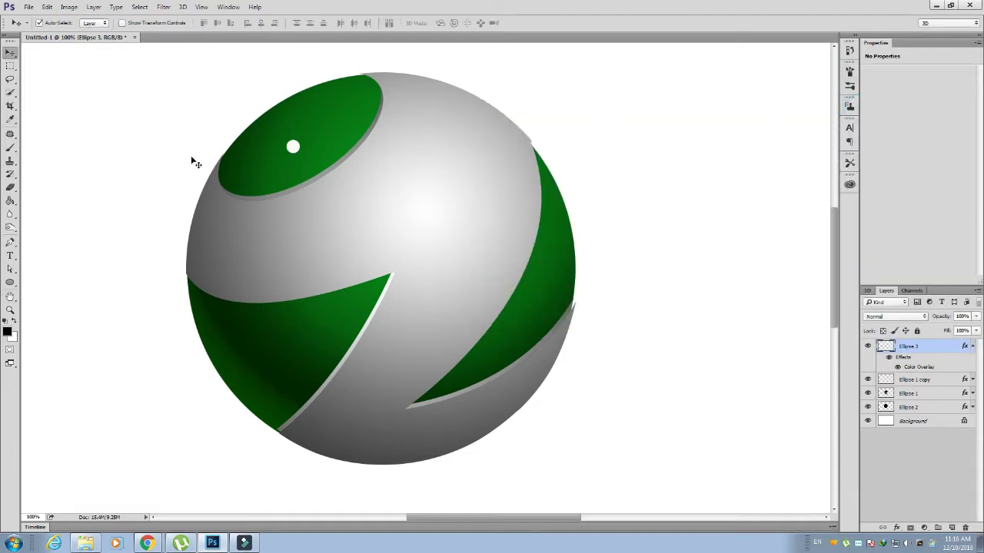
key(v)
drag(300, 153, 282, 160)
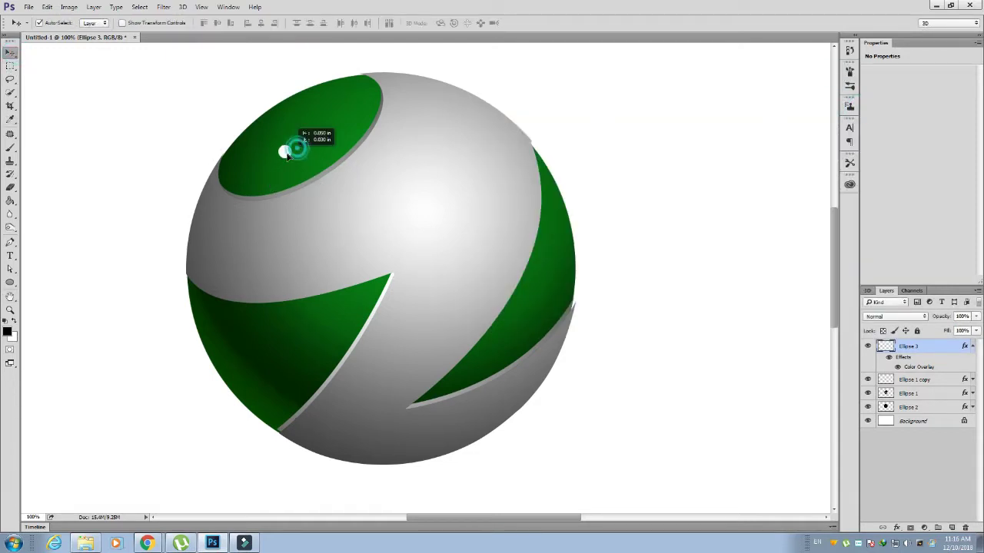
click(47, 7)
click(105, 208)
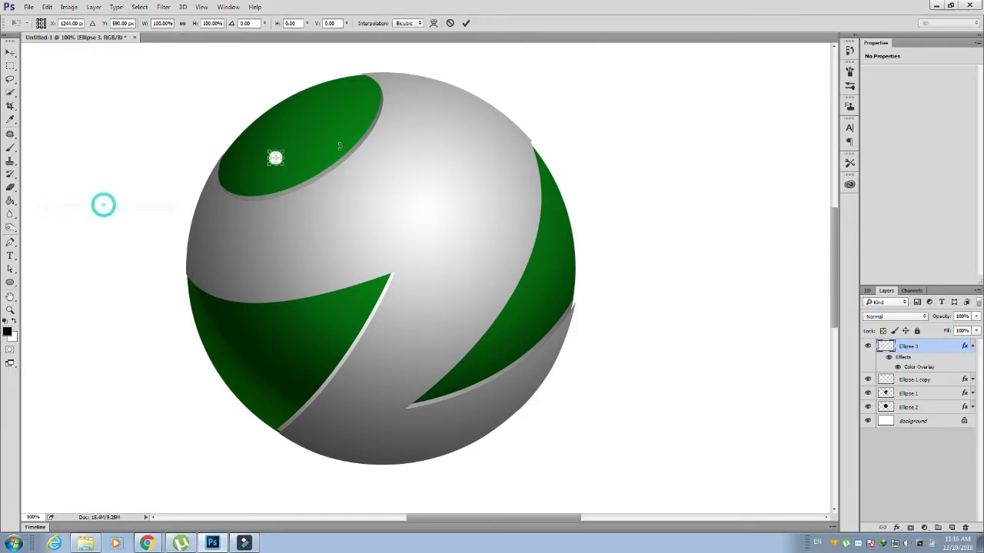
mouse_move(284, 149)
mouse_down()
mouse_move(292, 141)
mouse_move(274, 154)
mouse_up()
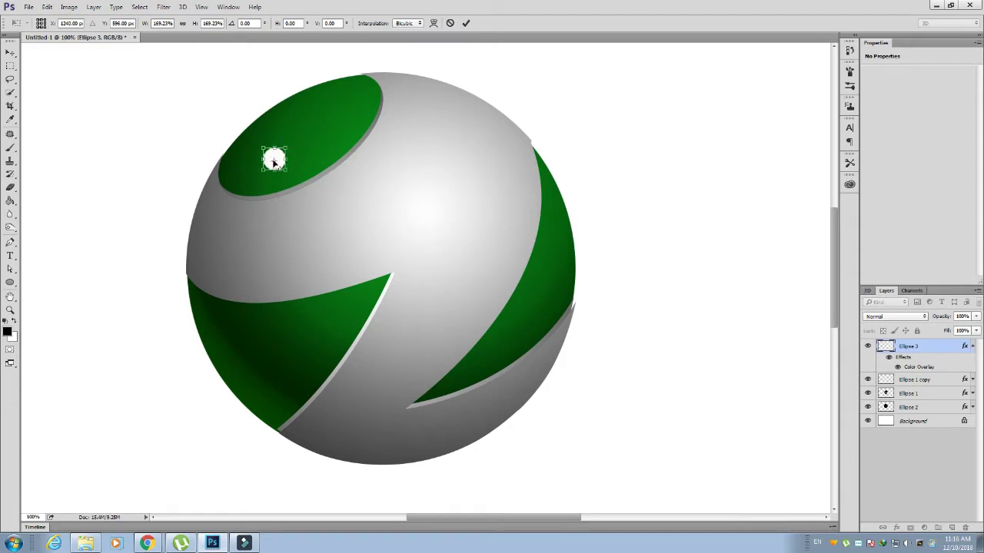
key(Return)
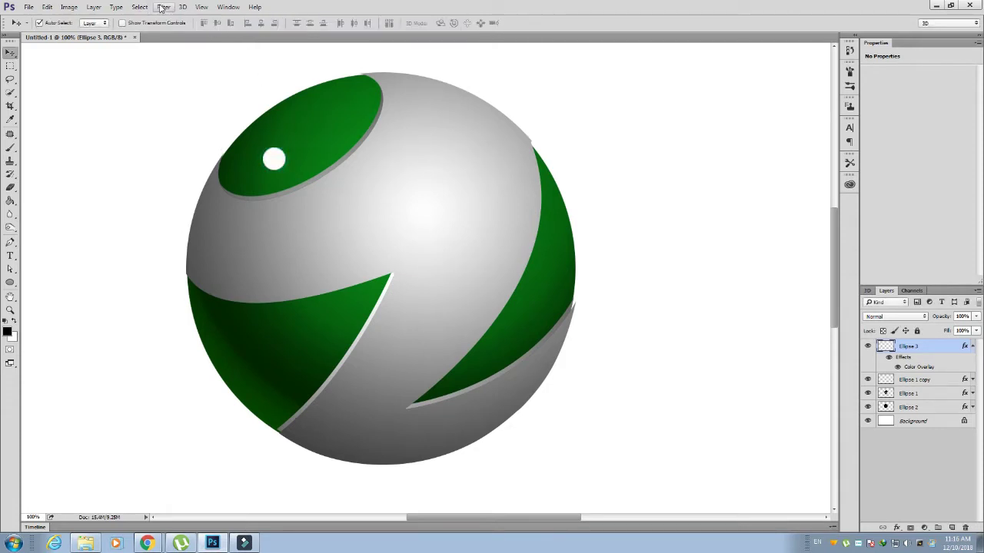
Apply a Gaussian Blur of about 11 pixels radius to the white dot
click(166, 7)
mouse_move(169, 120)
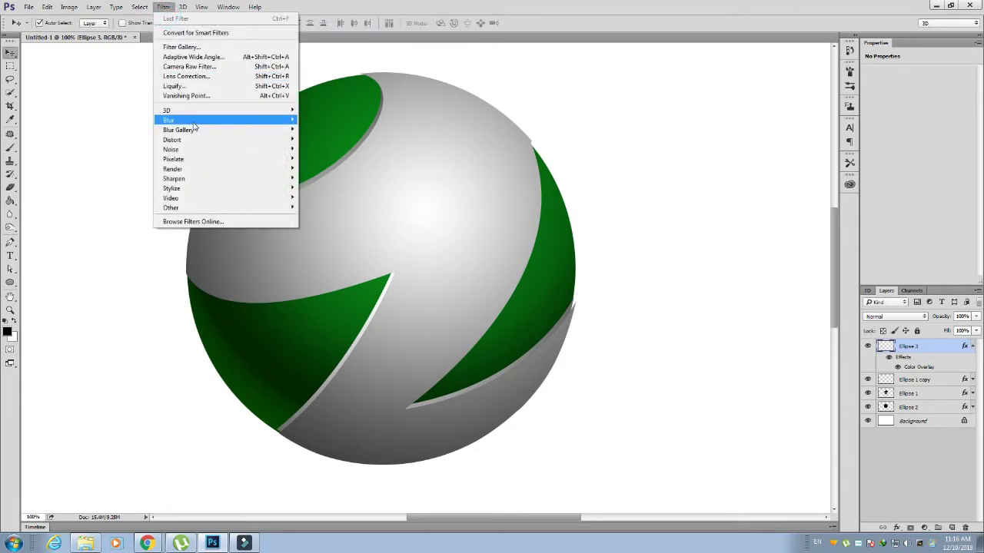
click(326, 158)
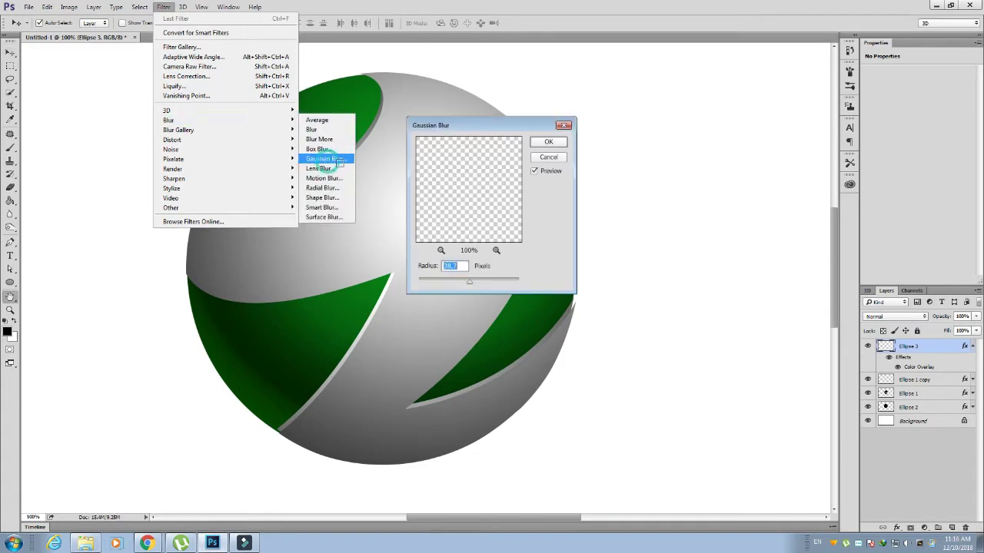
drag(451, 283, 454, 286)
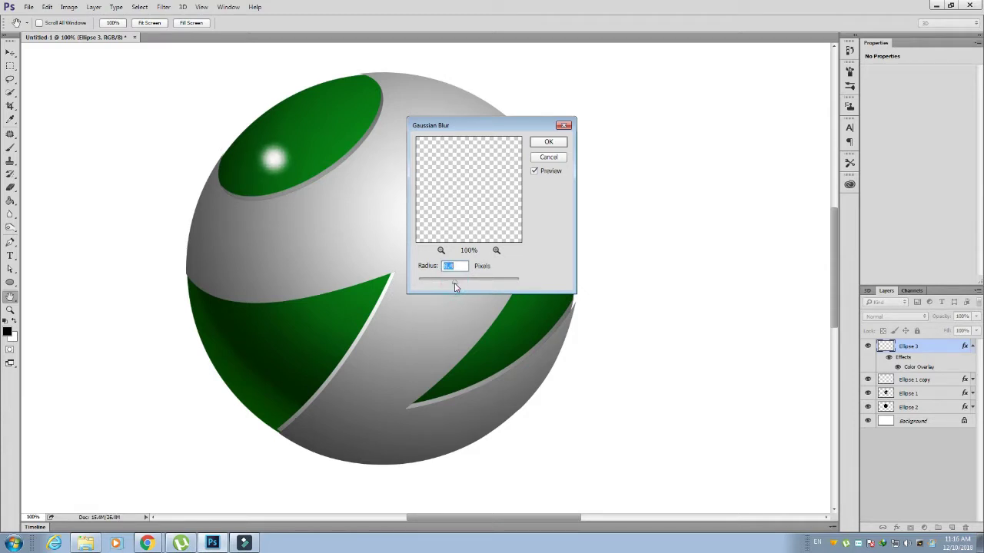
drag(458, 286, 459, 285)
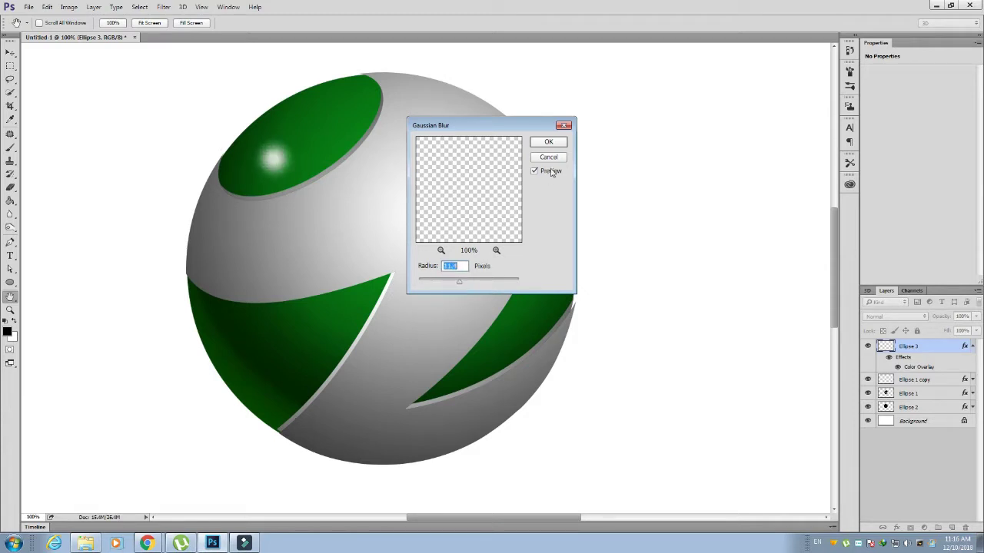
click(548, 142)
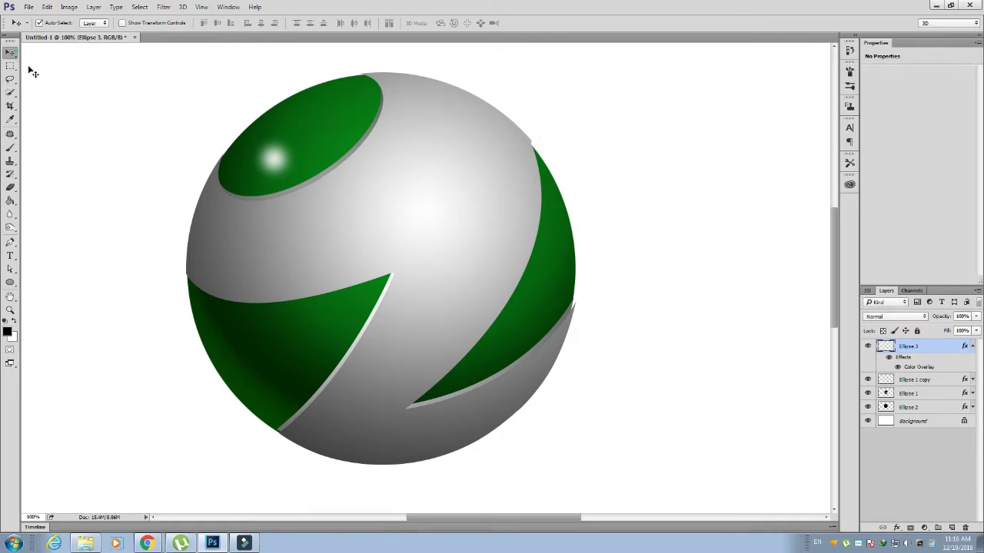
Duplicate the highlight layer and move the copy up and to the right
drag(274, 159, 271, 162)
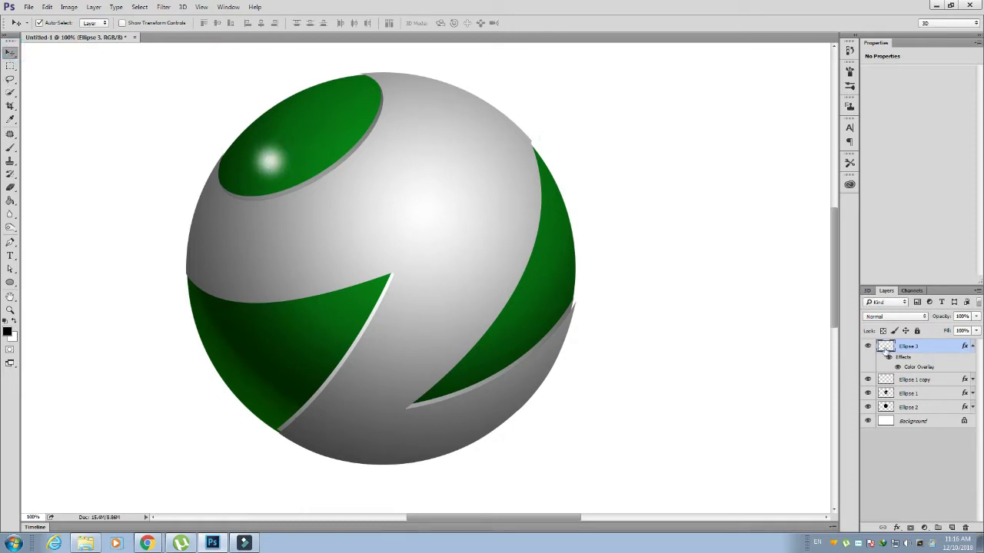
click(971, 346)
drag(911, 347, 953, 528)
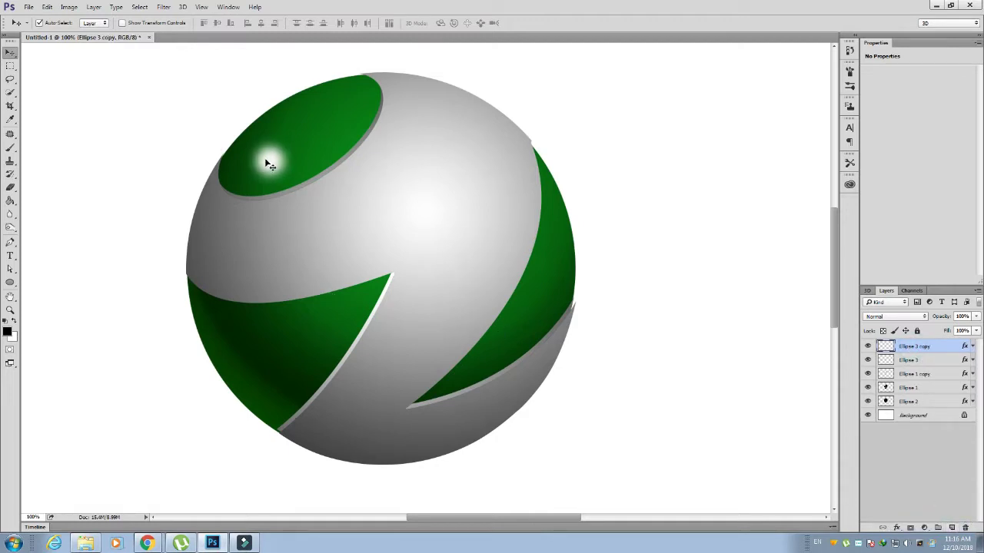
drag(269, 159, 288, 141)
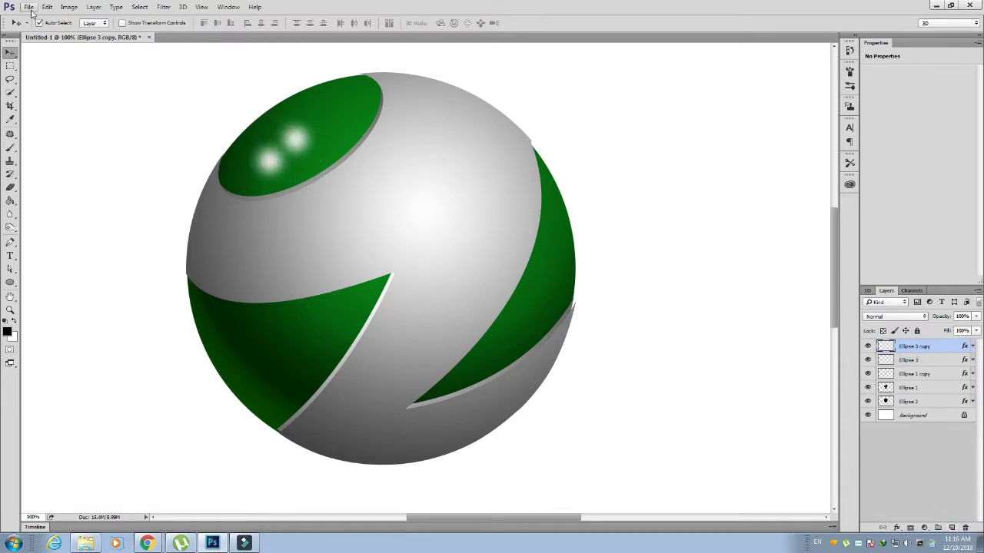
Shrink the highlight copy to about 79% and nudge it slightly left
click(47, 7)
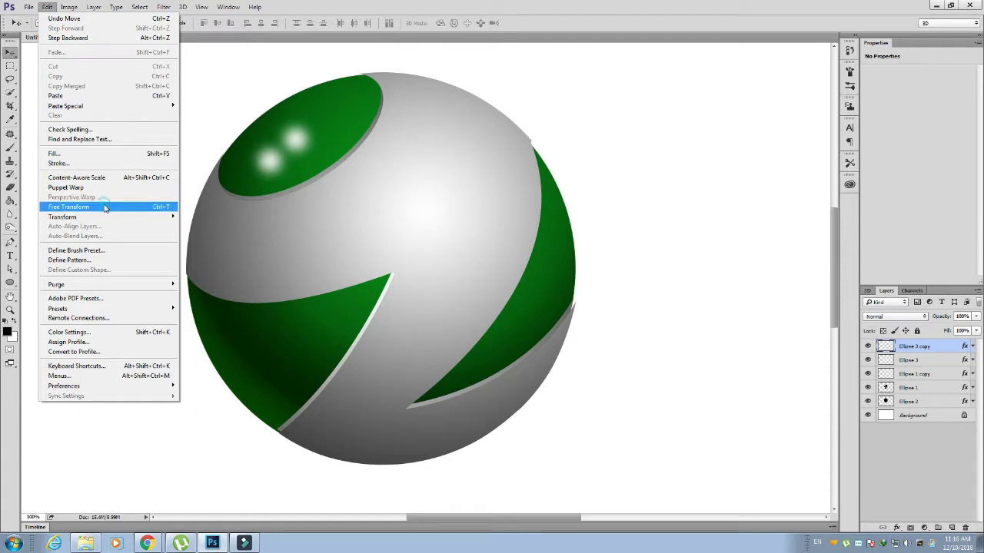
click(105, 208)
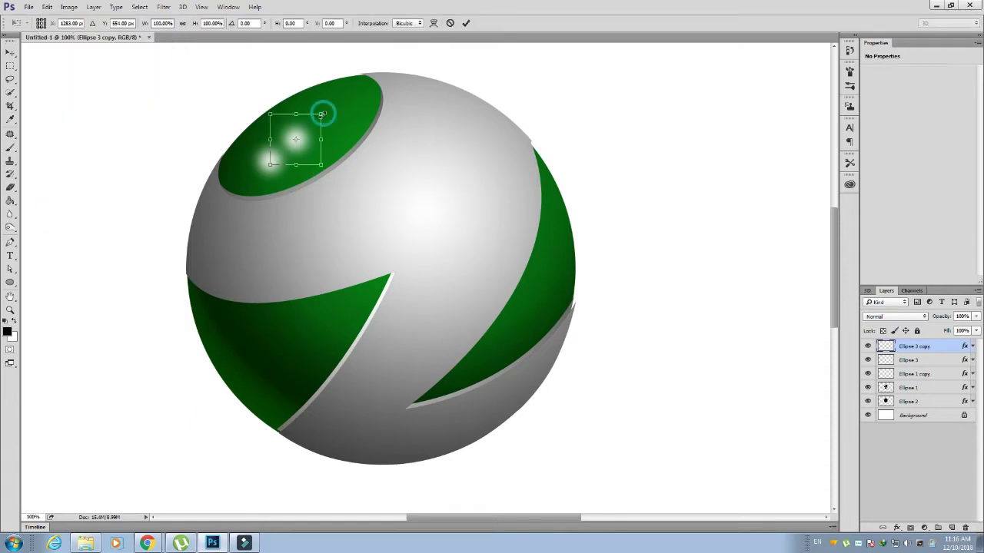
drag(322, 113, 317, 120)
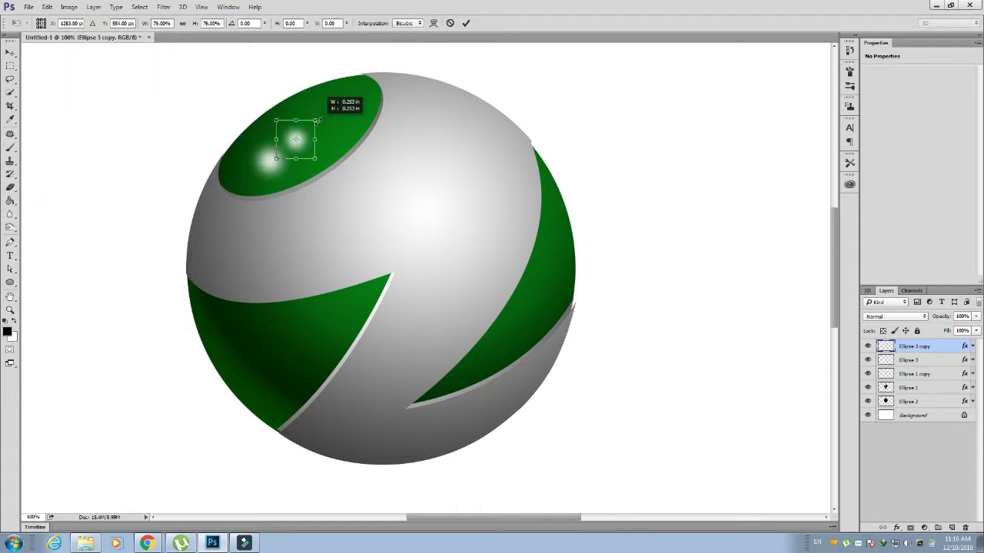
key(Return)
drag(295, 143, 291, 139)
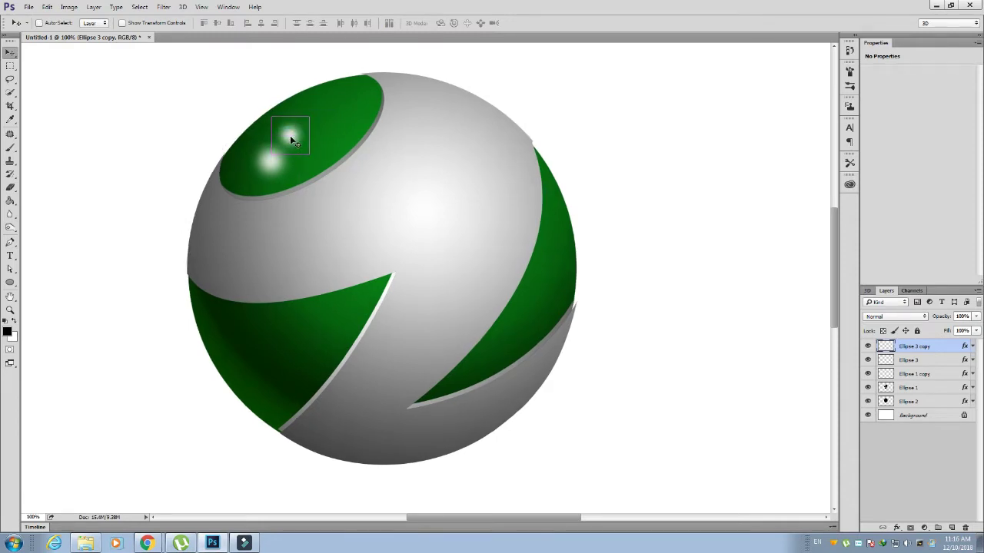
key(ctrl+minus)
key(ctrl+minus)
key(ctrl+minus)
drag(291, 137, 290, 137)
Toggle Ellipse 1's visibility to compare, then marquee-select all five sphere ellipse layers
click(593, 331)
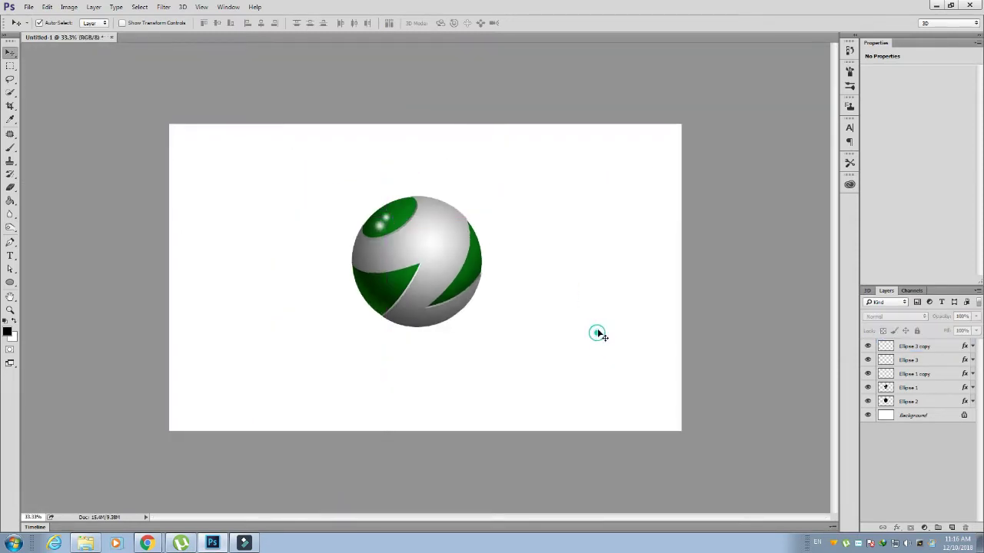
key(ctrl+plus)
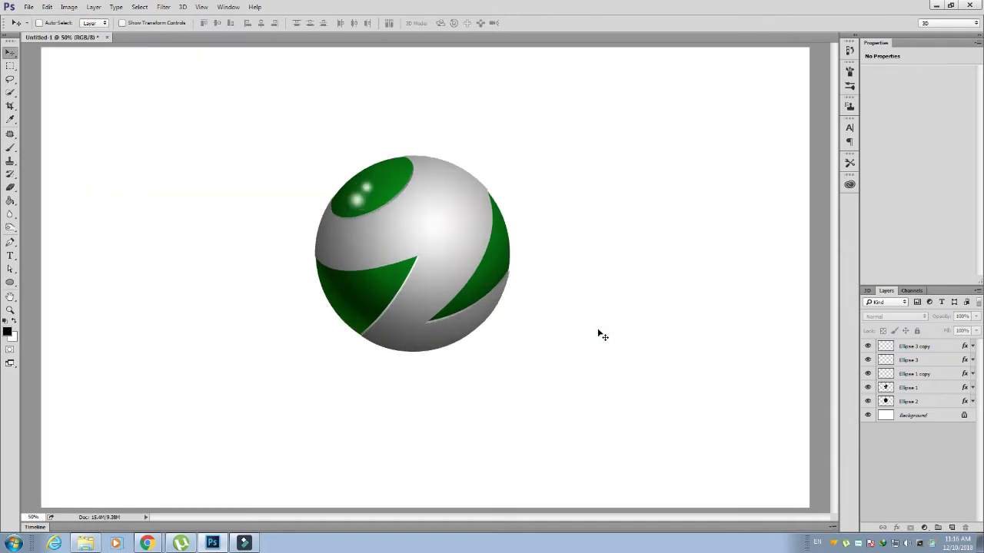
click(598, 330)
click(867, 387)
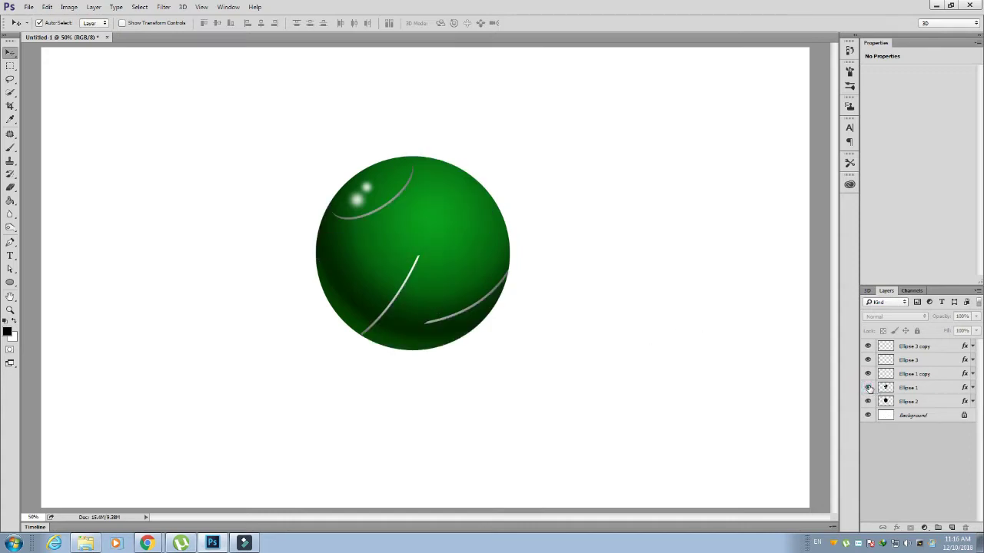
click(887, 388)
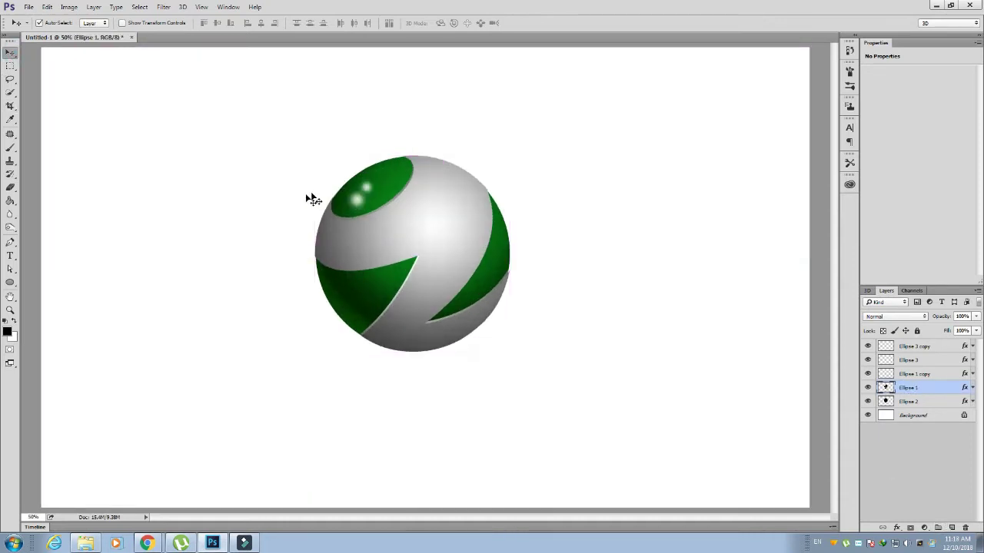
click(281, 202)
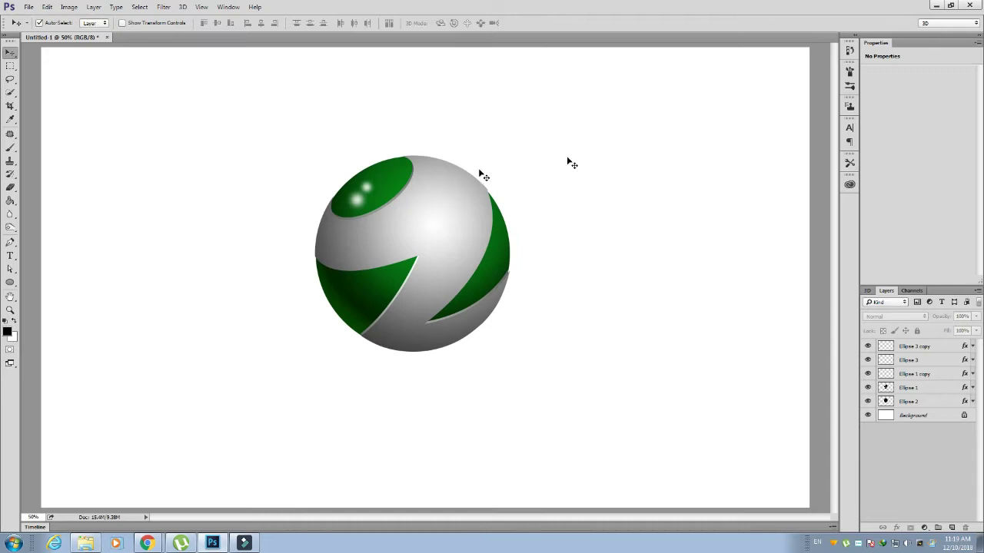
drag(637, 137, 274, 399)
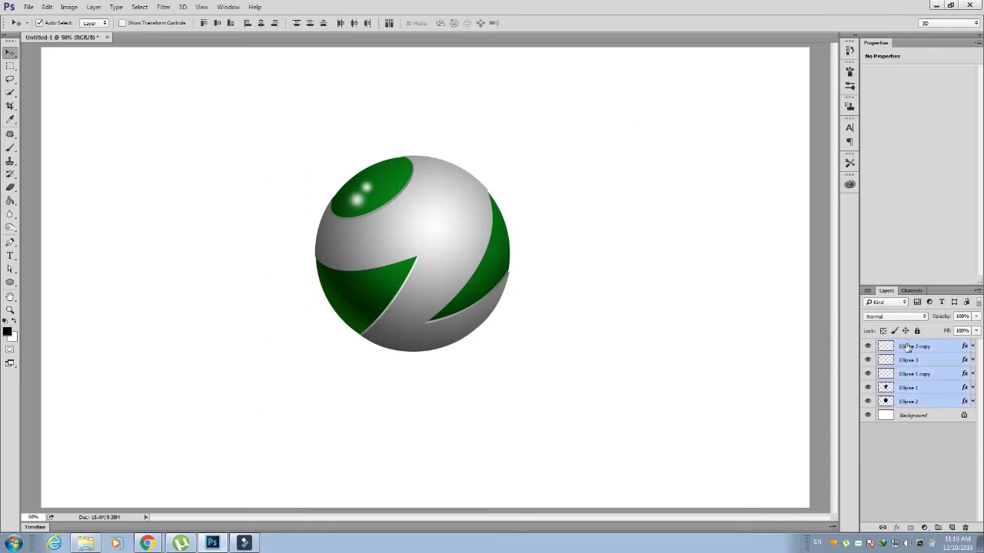
Merge the selected ellipse layers into one Ellipse 3 copy layer and shift it right
right_click(890, 361)
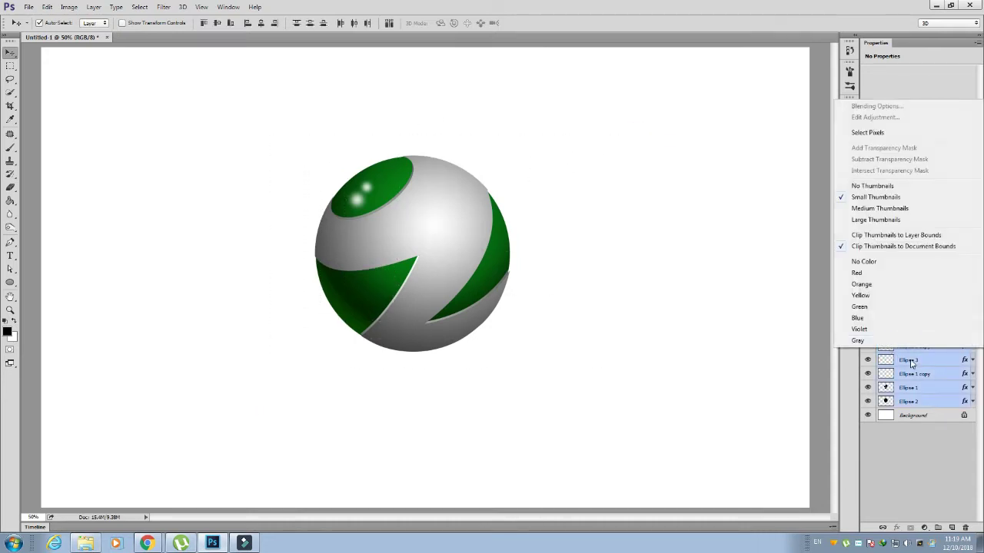
right_click(932, 369)
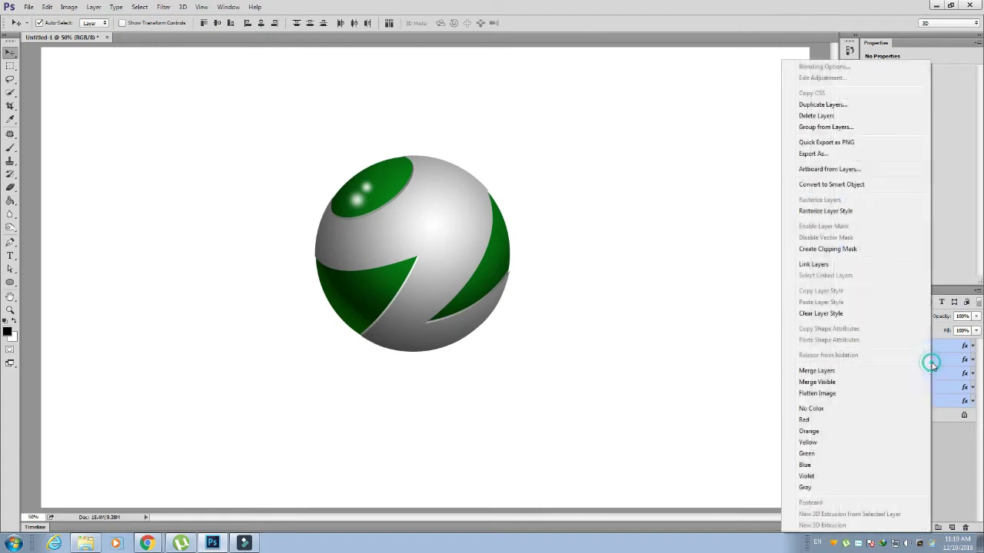
click(819, 372)
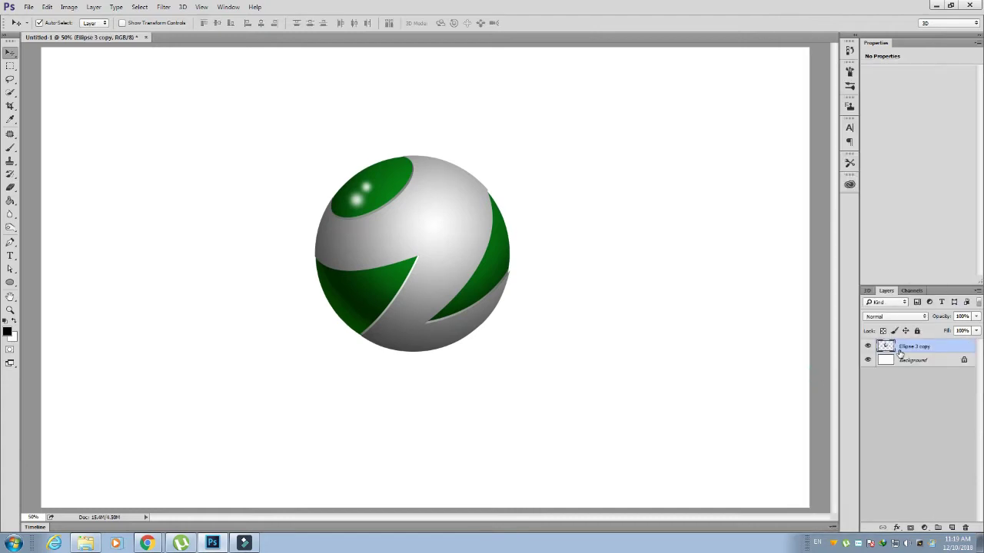
mouse_move(439, 252)
mouse_down()
mouse_move(461, 198)
mouse_move(422, 246)
mouse_move(454, 236)
mouse_move(473, 254)
mouse_up()
Align the merged sphere's vertical centre with the Background layer
key(ctrl+minus)
key(ctrl+plus)
key(ctrl+minus)
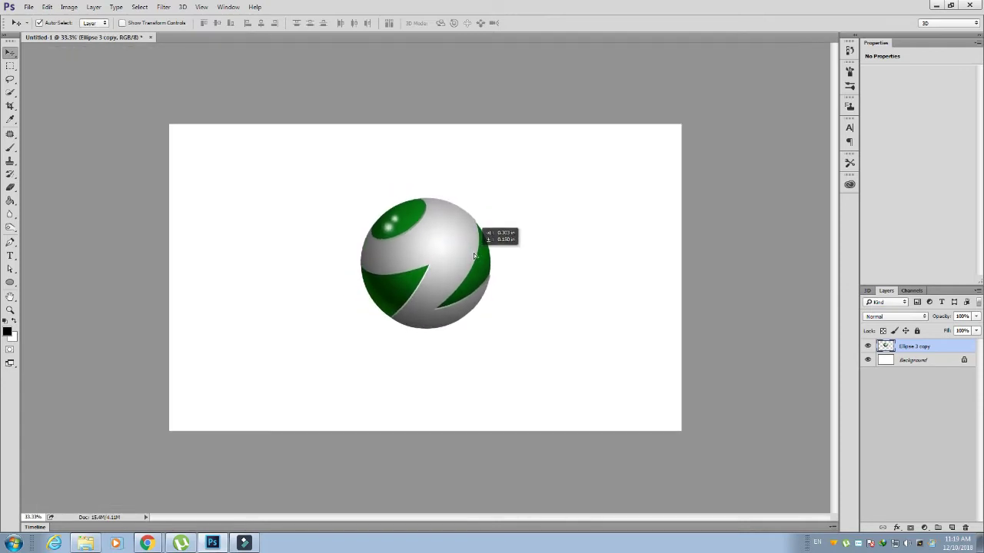
shift+click(894, 361)
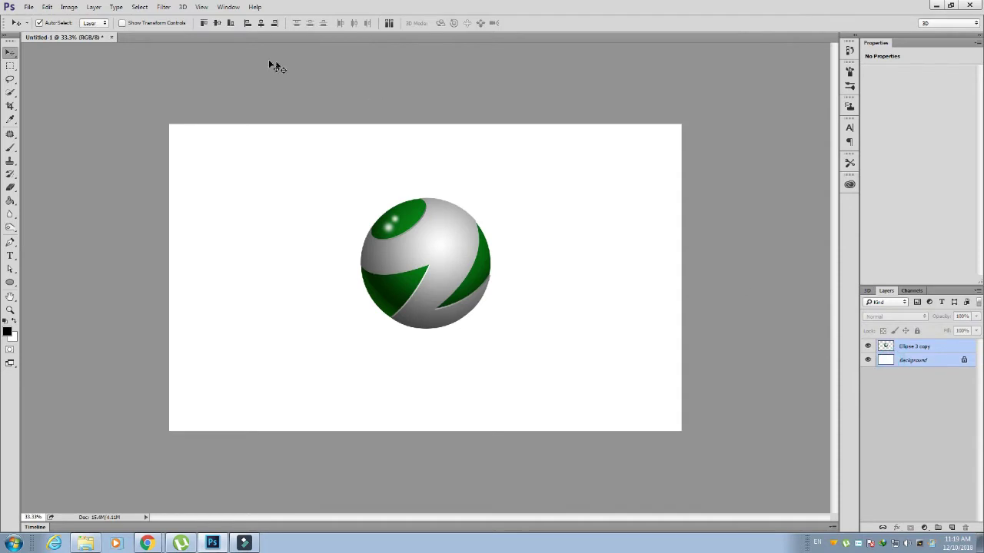
click(218, 23)
click(260, 23)
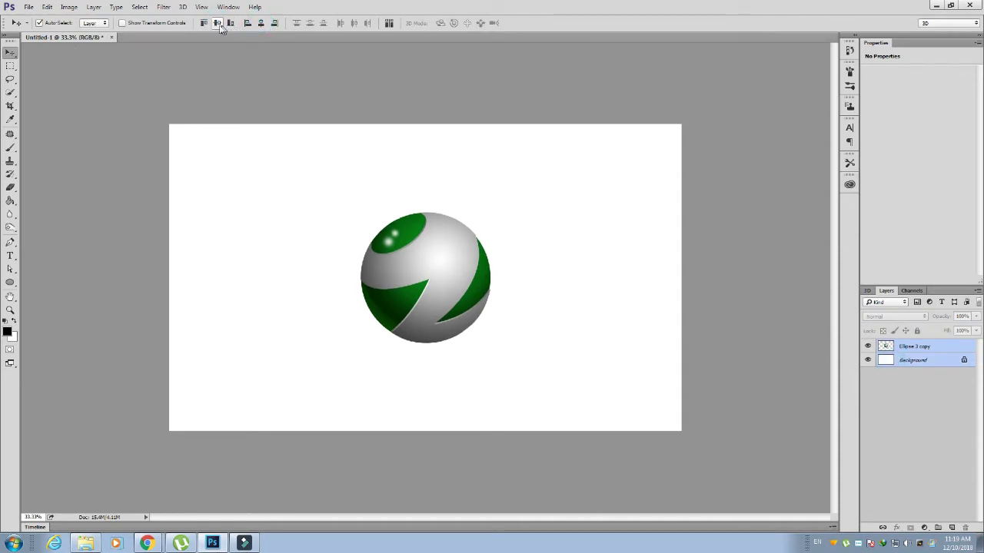
Type the text ZINGSPHERE on a new text layer below the sphere
click(70, 115)
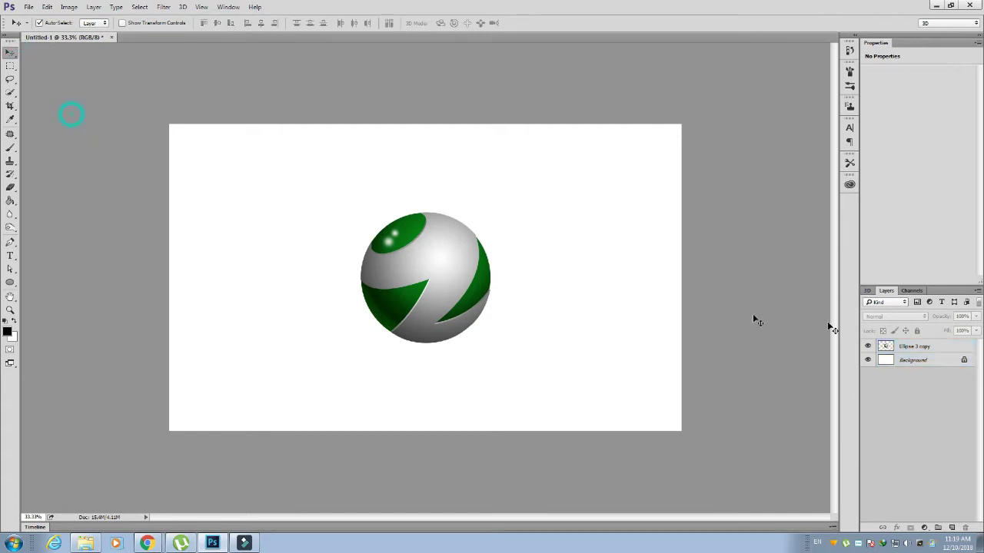
click(891, 347)
key(t)
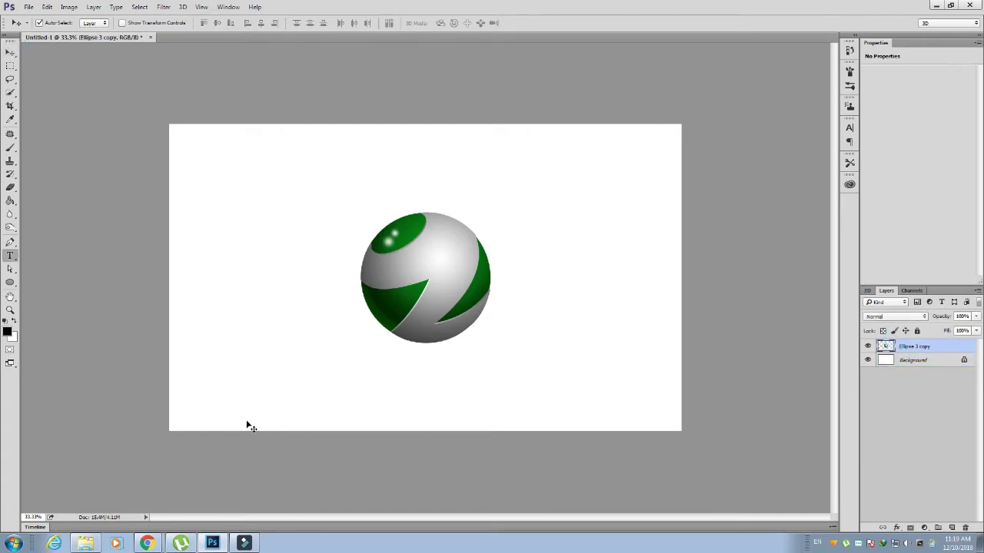
click(323, 395)
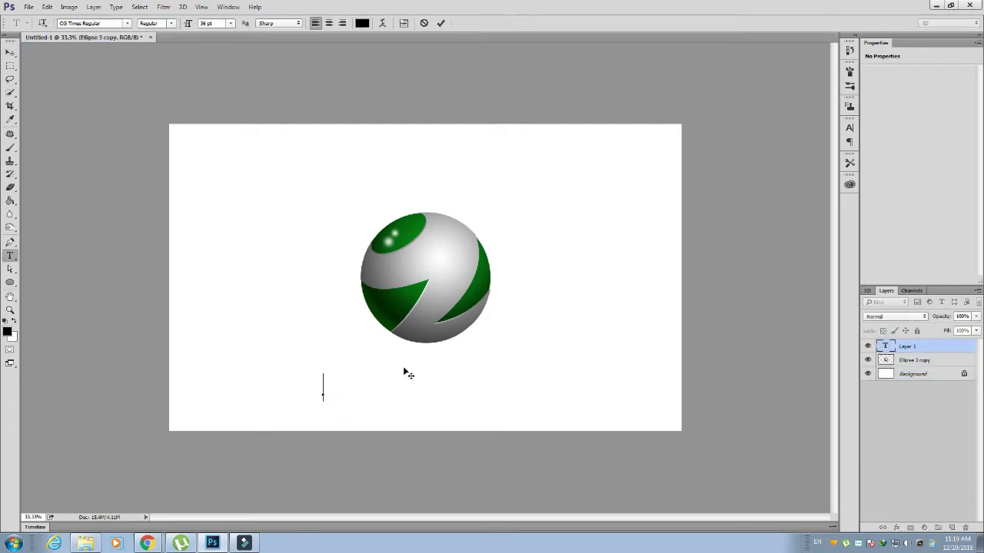
text(ZU)
key(BackSpace)
text(INGSP)
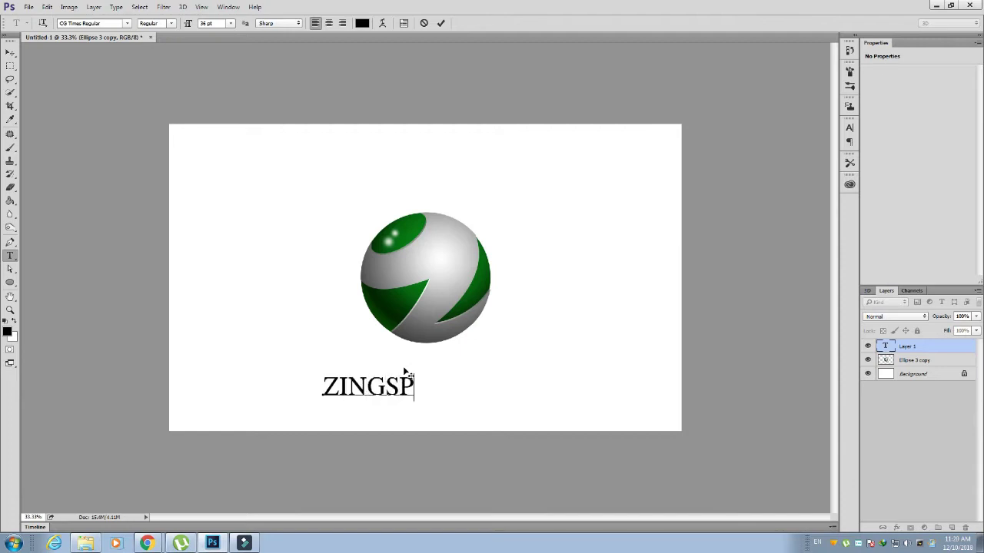
text(HERE)
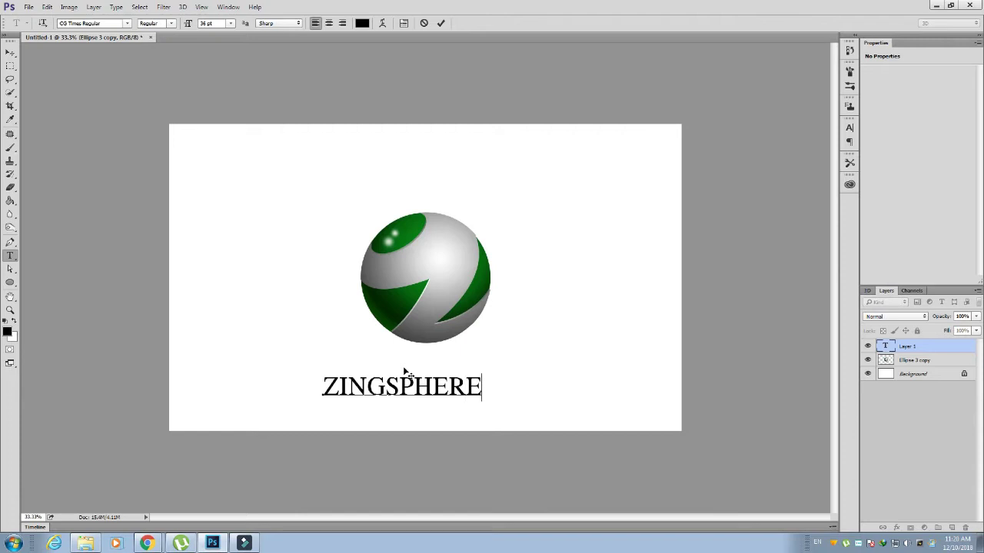
Set the SPHERE part of the text to CG Times Italic
key(shift+Left)
key(shift+Left)
key(shift+Left)
key(shift+Left)
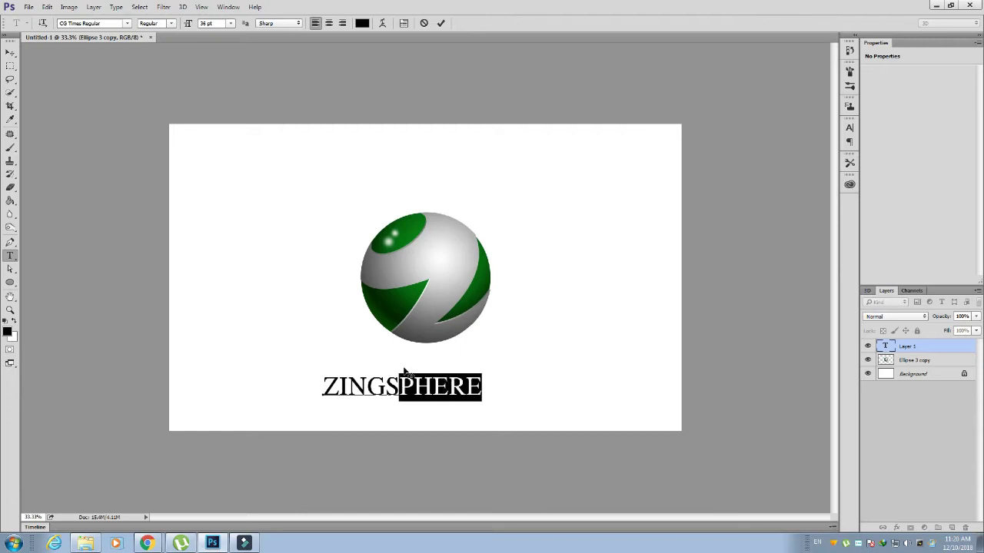
key(shift+Left)
click(112, 22)
key(Up)
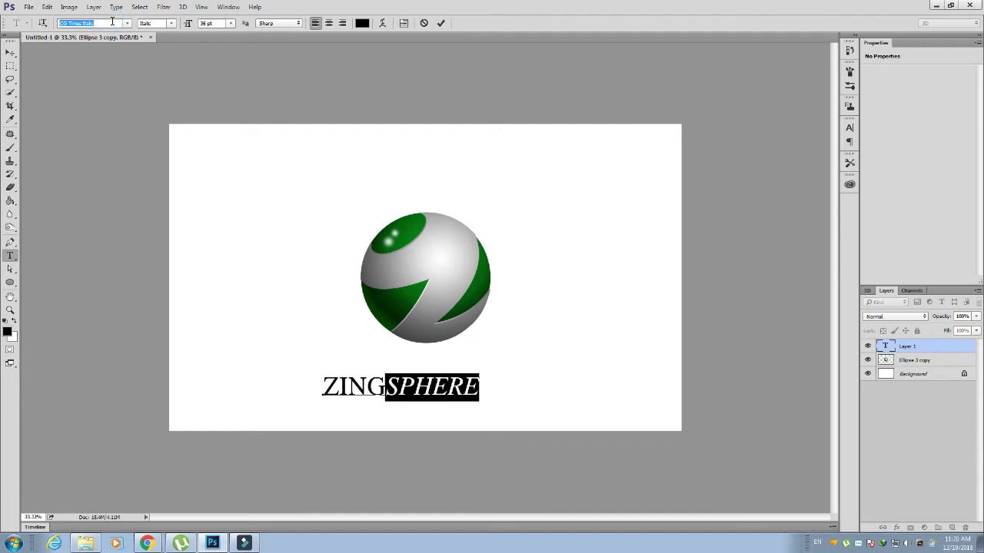
Colour the selected SPHERE letters grey
click(362, 23)
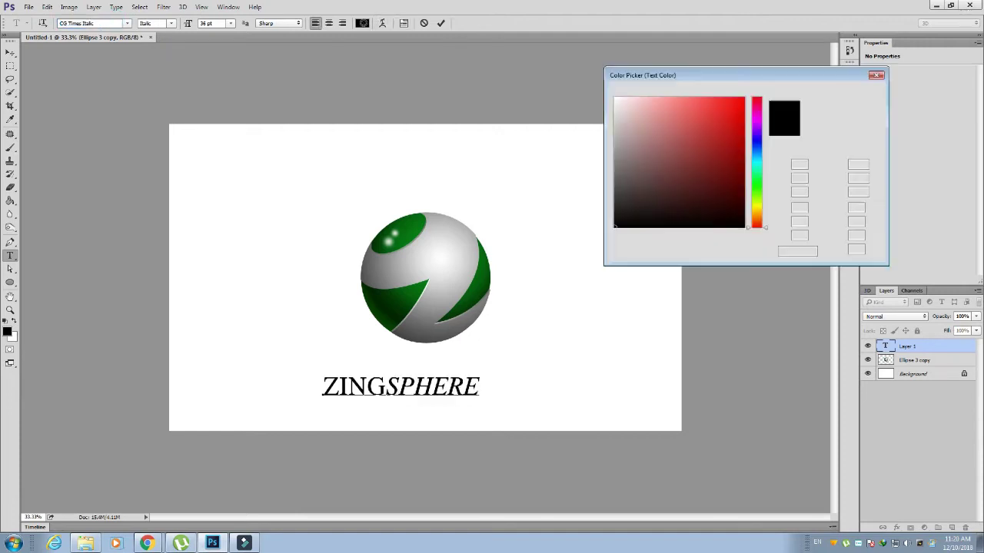
click(617, 162)
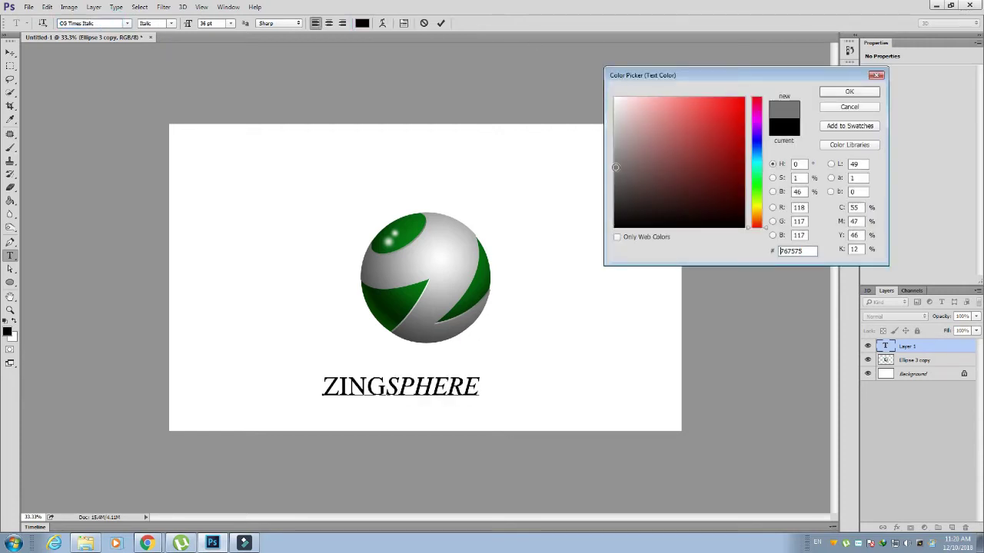
click(849, 93)
Colour the letters ZING dark green and commit the text edits
click(400, 388)
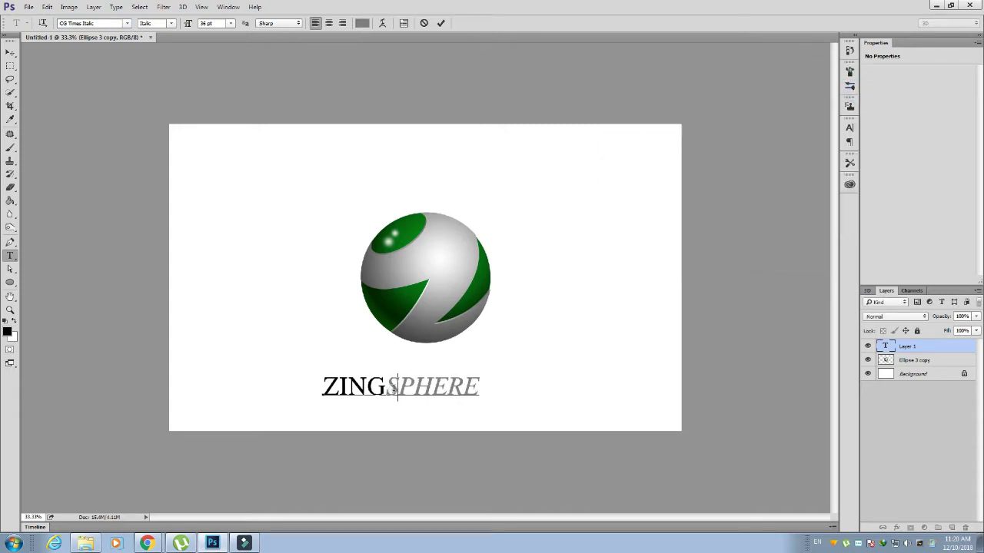
drag(385, 387, 312, 388)
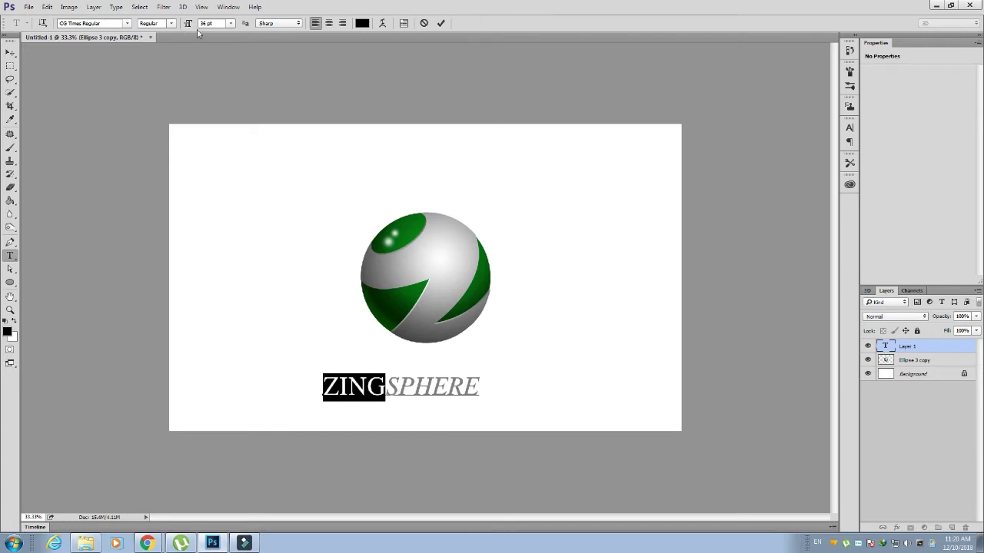
click(361, 23)
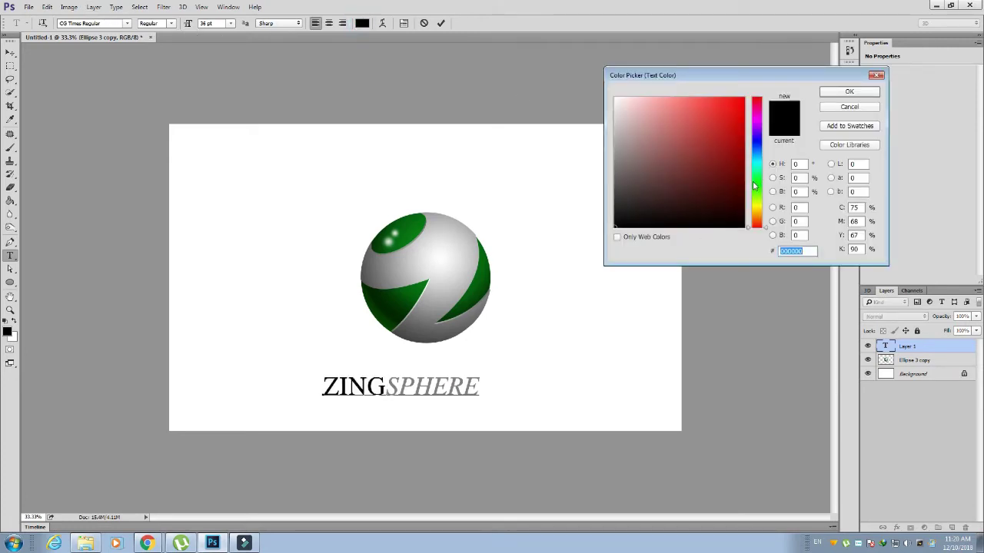
click(755, 183)
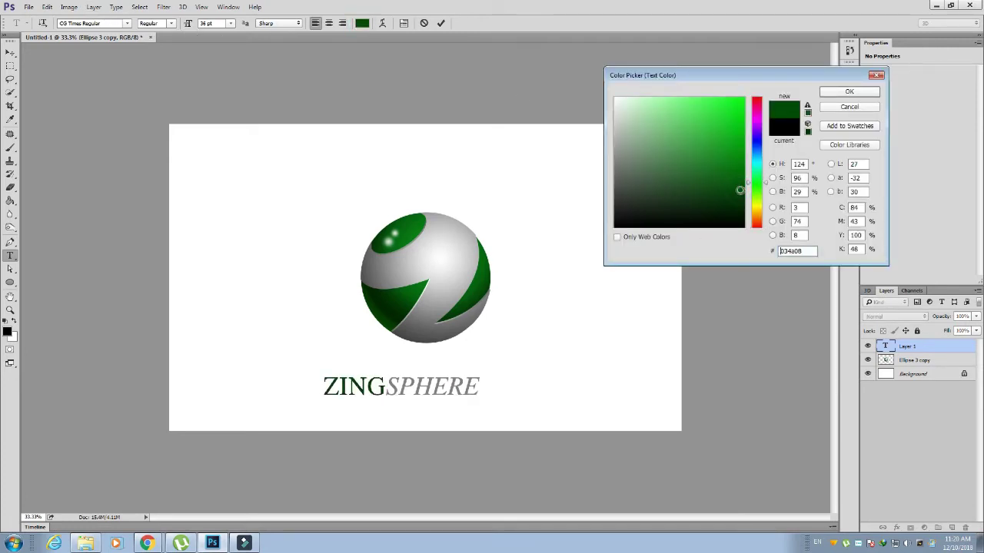
click(741, 182)
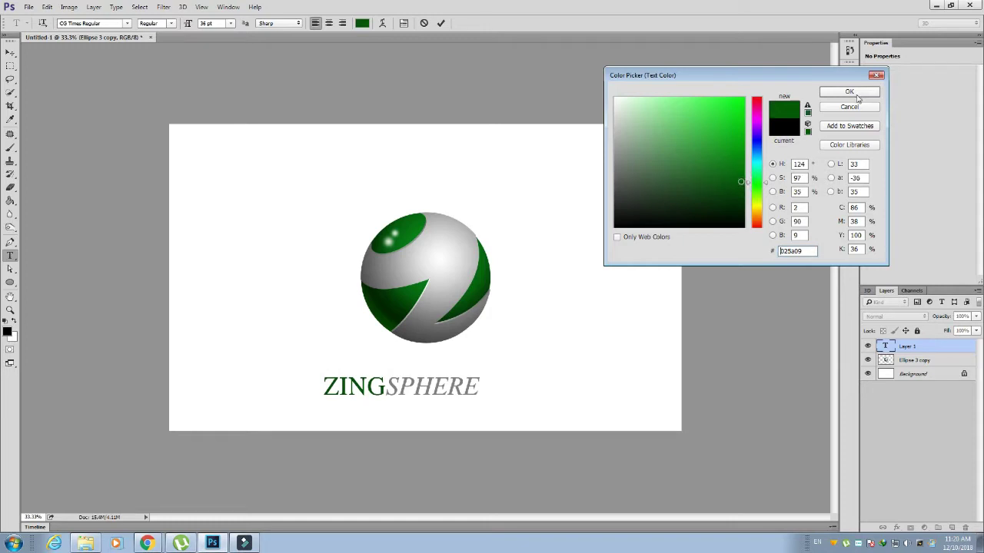
click(856, 94)
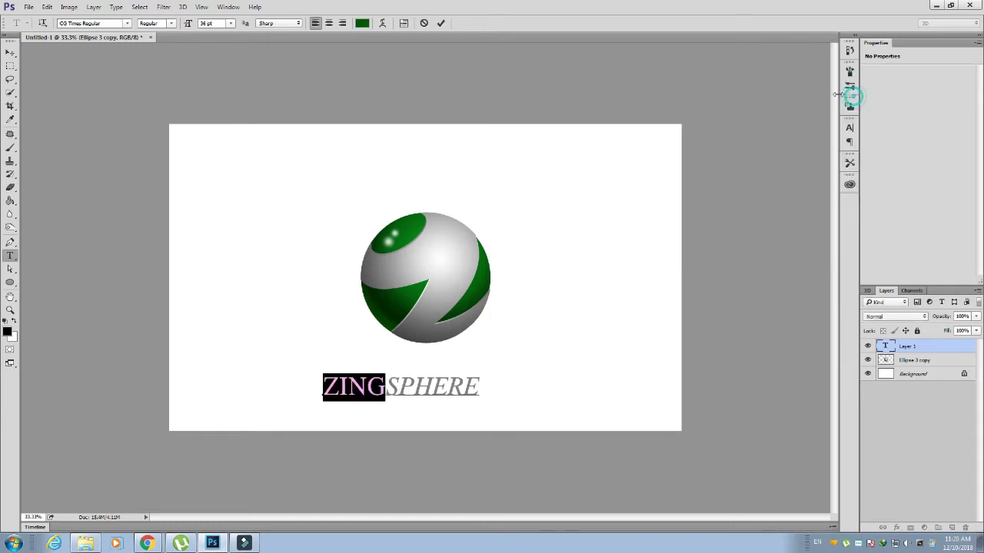
click(10, 52)
Move the ZINGSPHERE text up under the sphere and nudge it into centre
drag(395, 392, 421, 383)
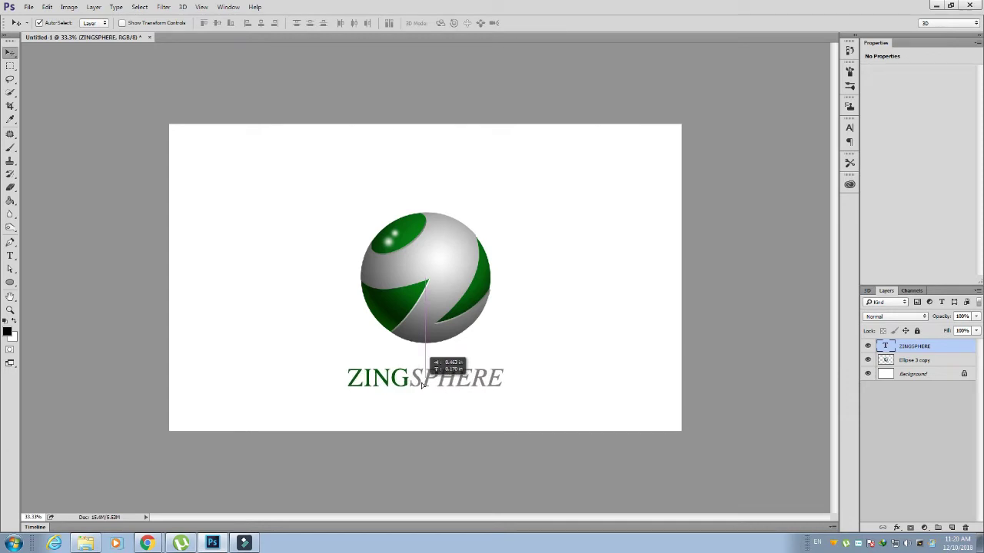
key(Up)
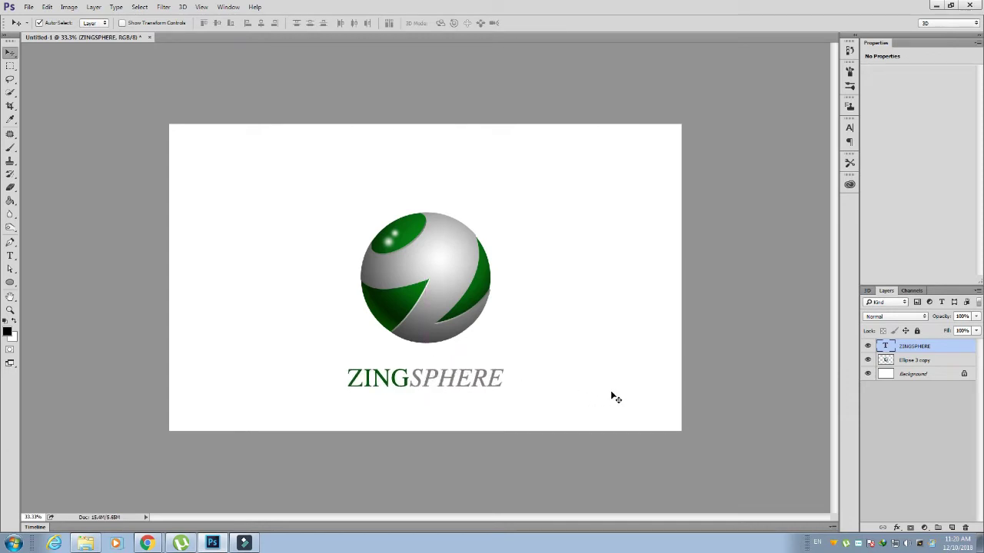
key(Up)
key(Up)
key(Right)
key(Right)
key(Right)
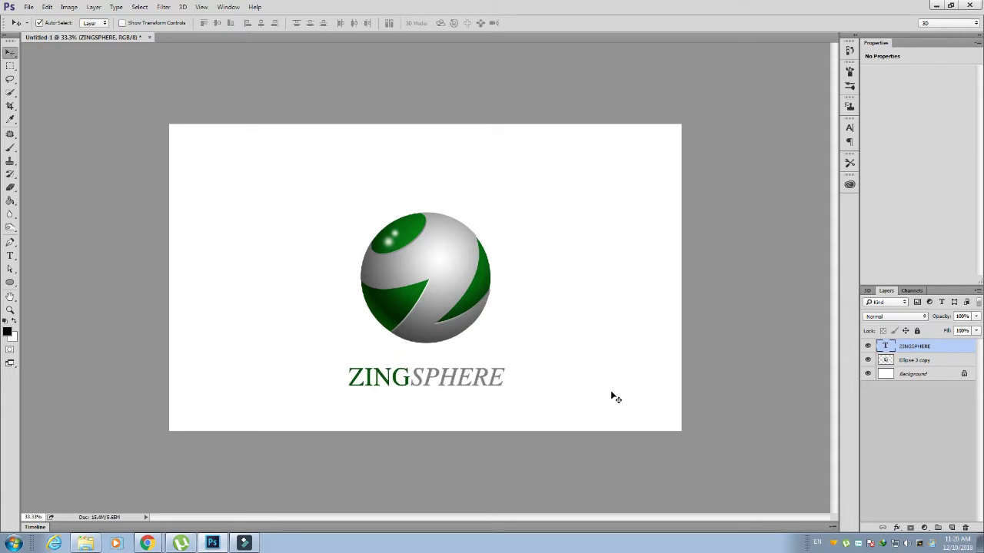
key(Right)
key(Right)
key(Right)
key(Right)
key(Right)
key(Right)
key(Right)
key(Right)
key(Right)
key(Right)
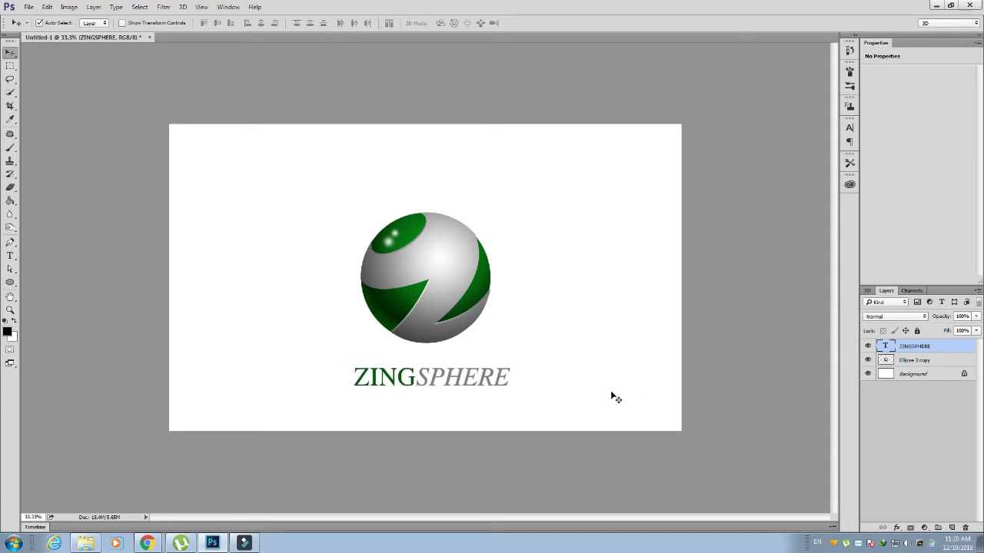
key(Right)
key(Right)
key(Left)
key(Left)
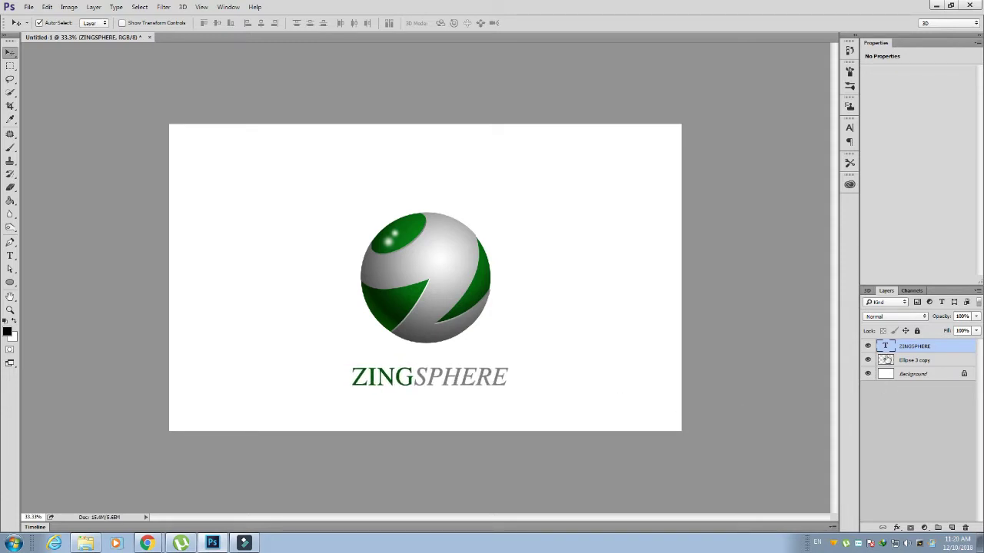
Set the letters ZING to the CG Times Bold Italic font
double_click(885, 347)
drag(415, 380, 340, 382)
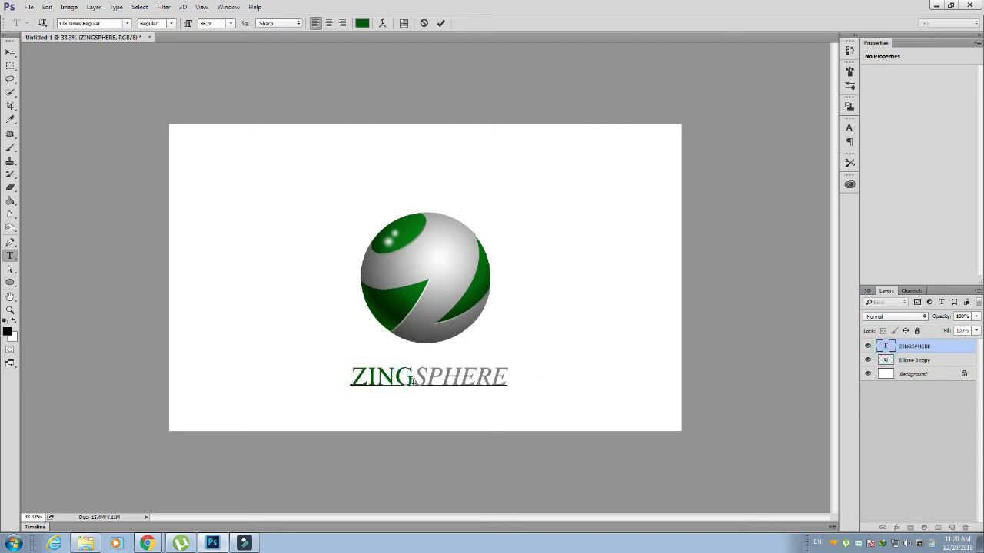
click(92, 23)
key(Down)
key(Down)
key(Down)
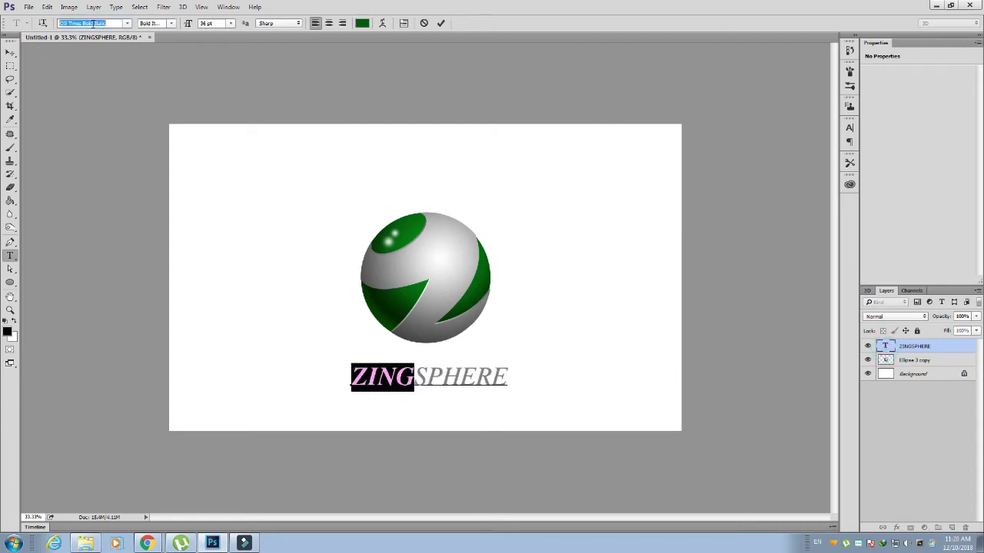
key(Down)
key(Down)
key(Down)
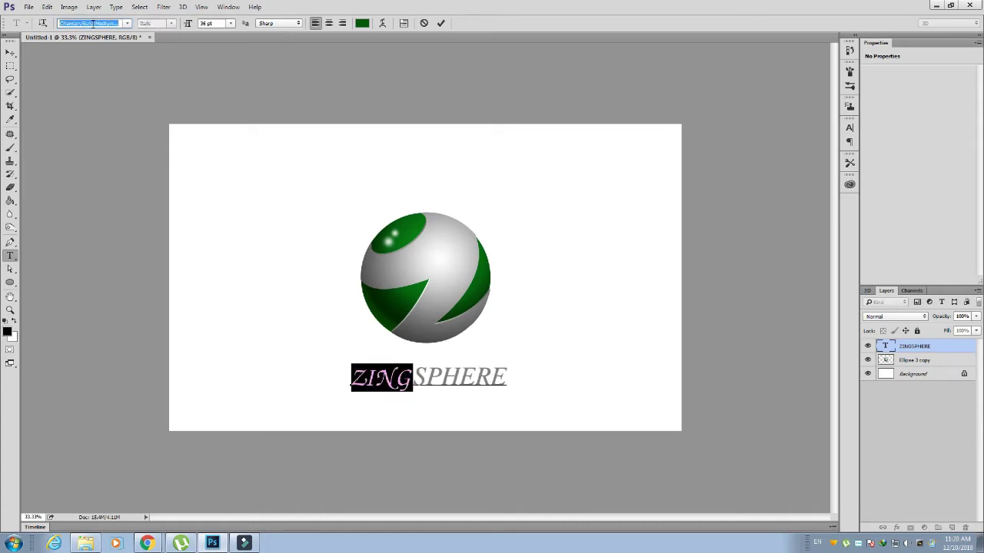
key(Down)
key(Down)
key(Down)
key(Down)
key(Up)
key(Up)
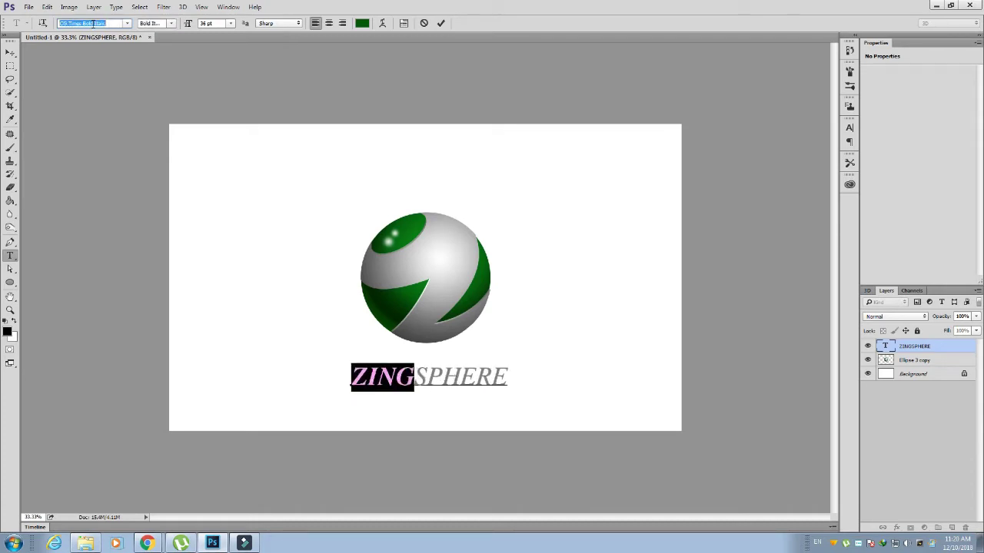
Lower the ZINGSPHERE text slightly and add a new empty layer
click(11, 52)
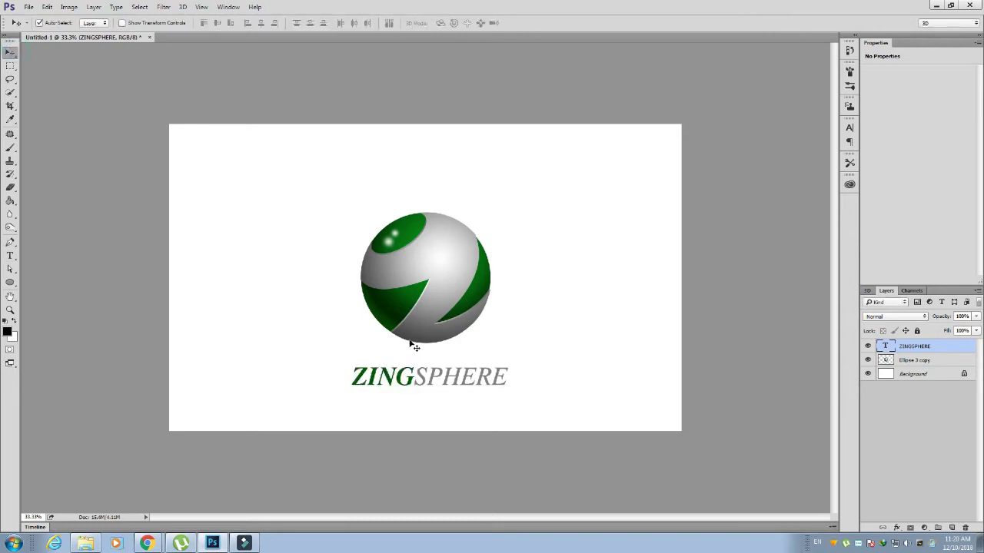
drag(429, 388, 424, 403)
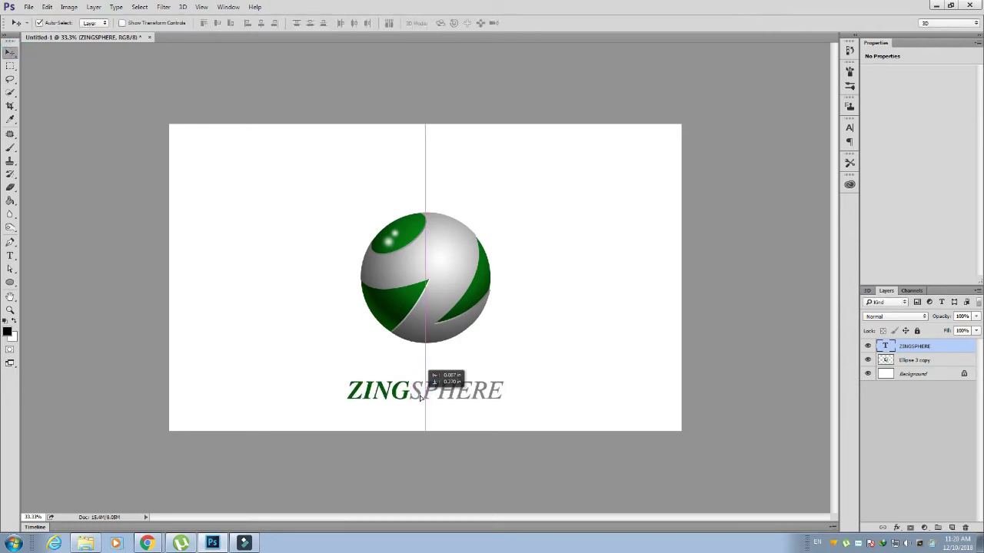
click(956, 528)
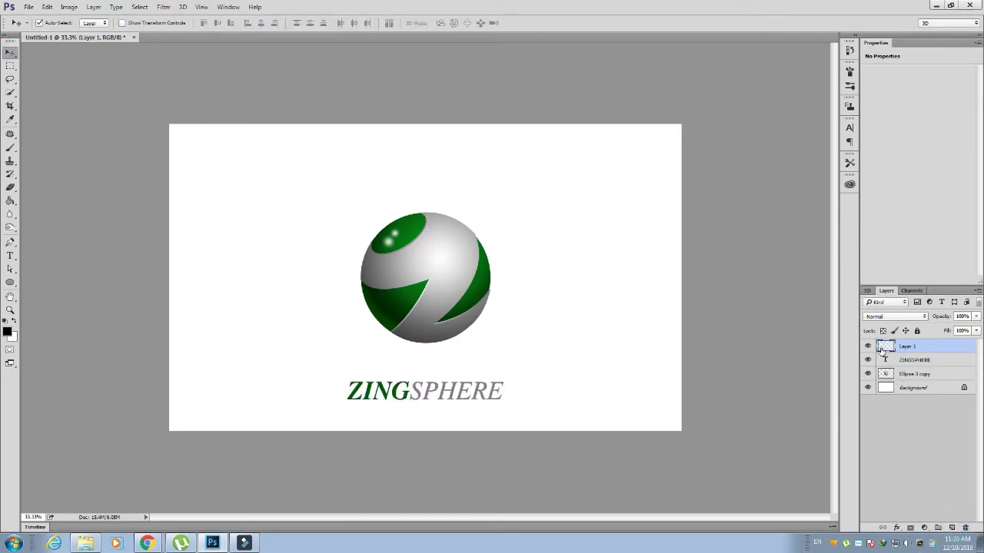
Paint one large 700 px soft round black brush dab left of the sphere
click(9, 283)
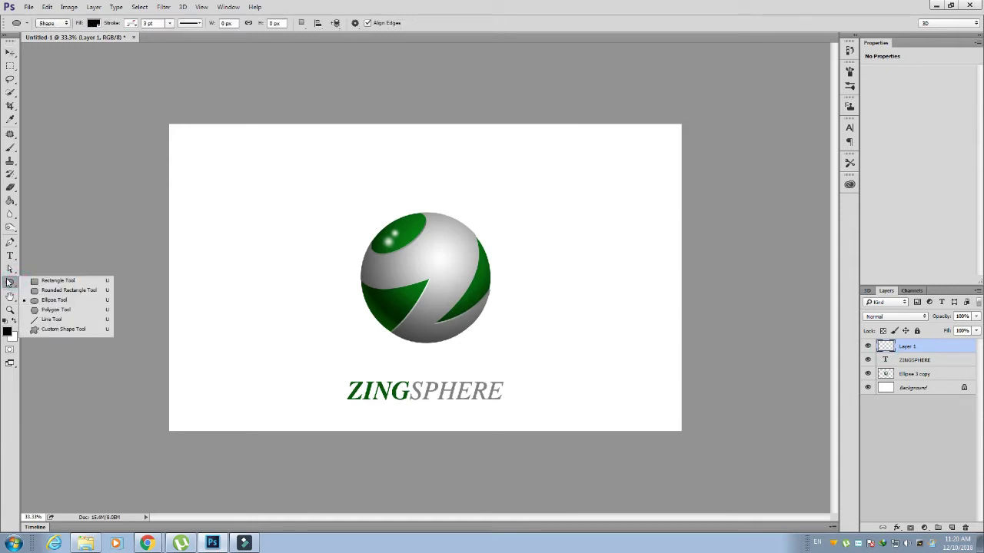
click(9, 282)
key(b)
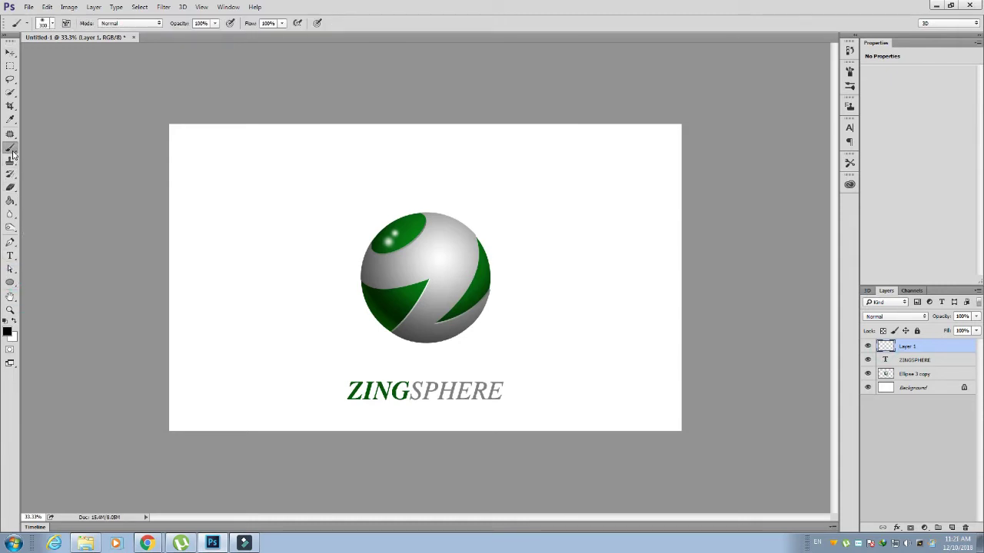
click(12, 154)
click(52, 148)
key(bracketright)
key(bracketright)
key(bracketright)
click(52, 24)
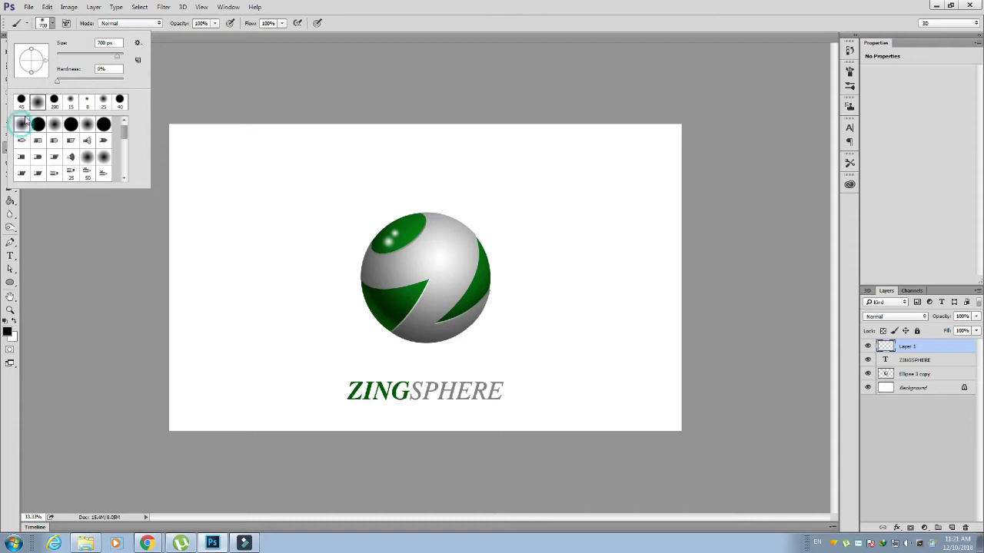
click(272, 285)
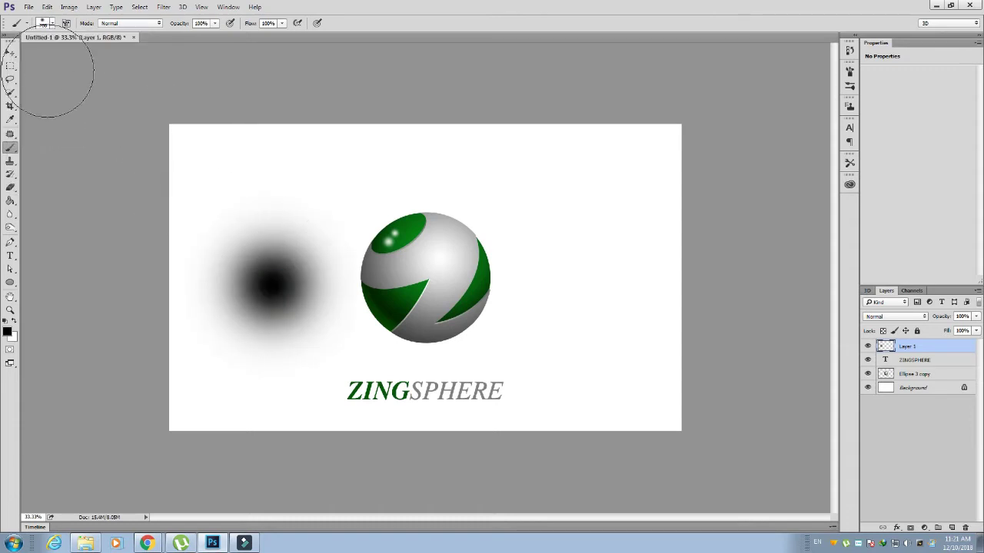
click(10, 52)
Free-transform the black dab into a flat, narrower ellipse placed just under the sphere
click(46, 7)
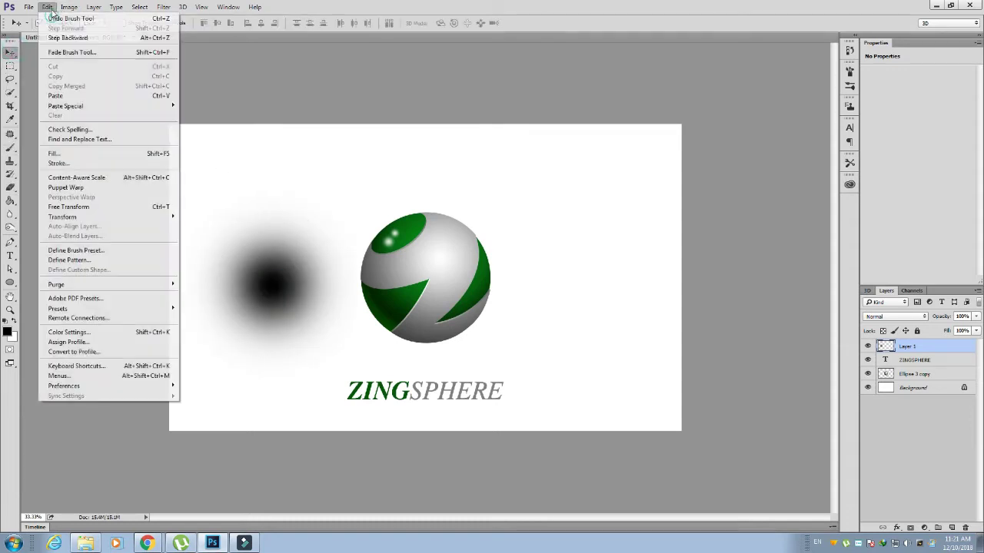
click(118, 209)
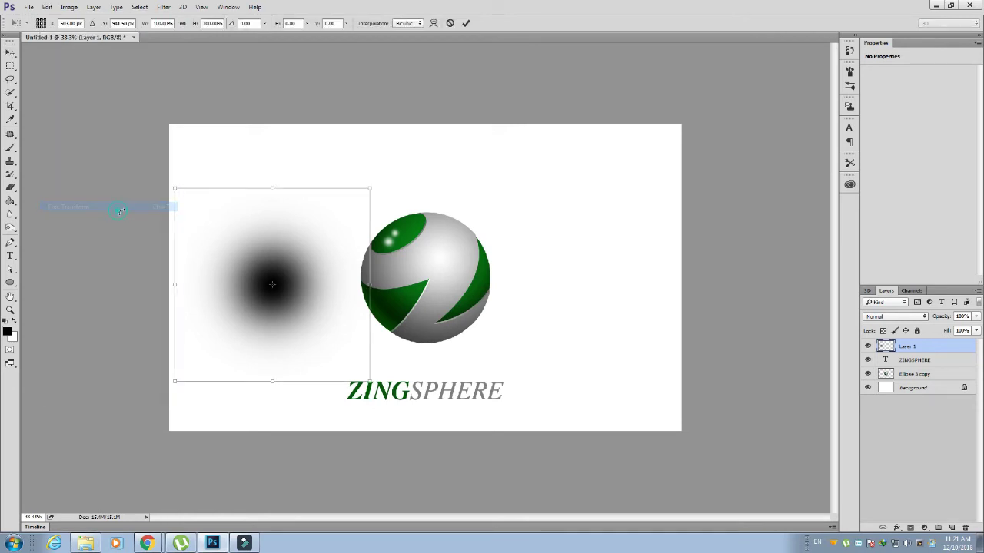
mouse_move(271, 187)
mouse_down()
mouse_move(270, 356)
mouse_move(441, 350)
mouse_up()
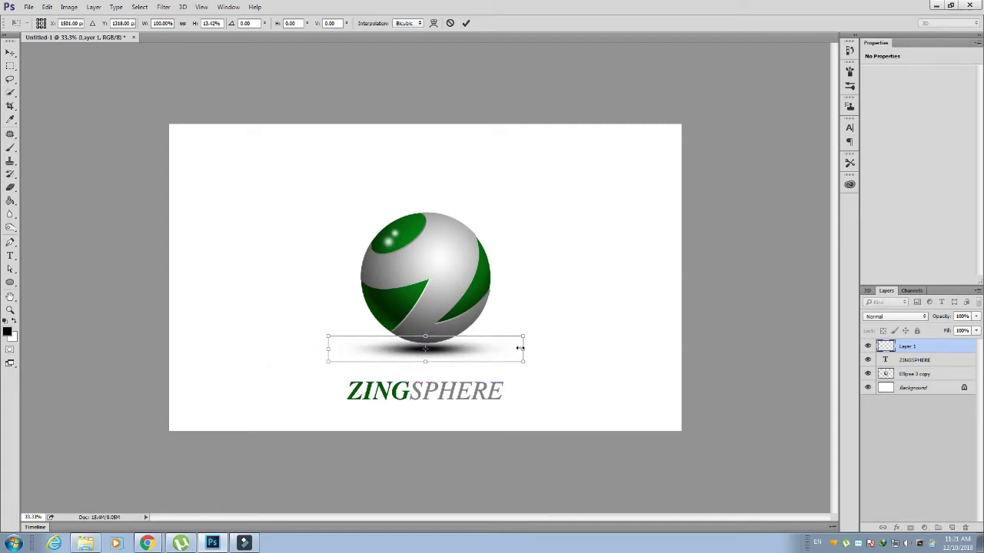
mouse_move(521, 350)
mouse_down()
mouse_move(448, 353)
mouse_move(461, 349)
mouse_up()
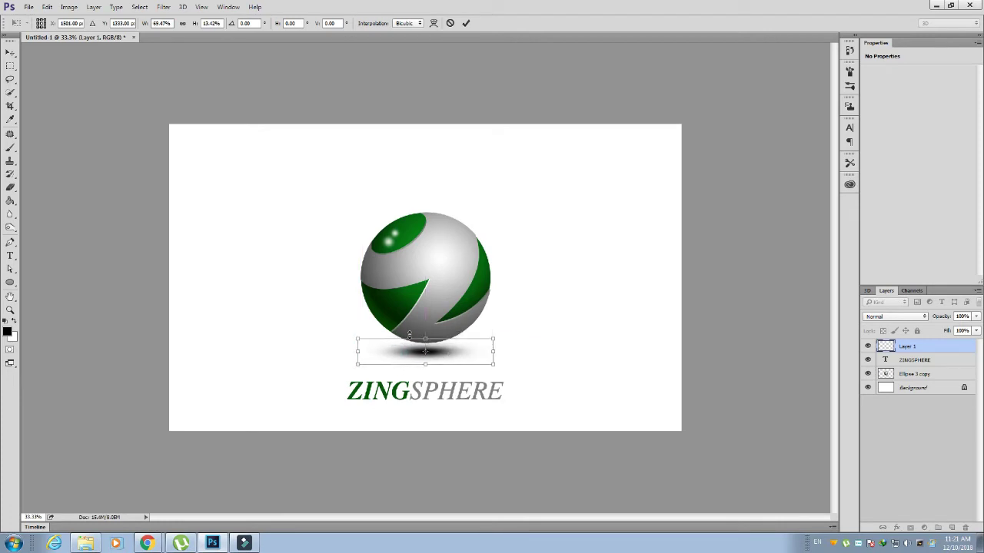
key(Return)
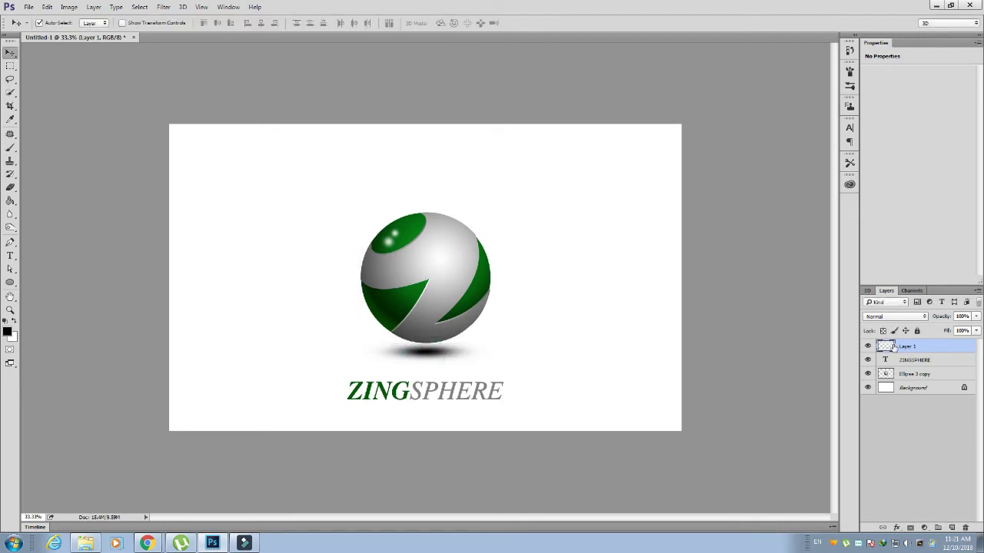
Apply a Gaussian Blur to the flattened shadow, fine-tuning the radius for a soft edge
click(164, 8)
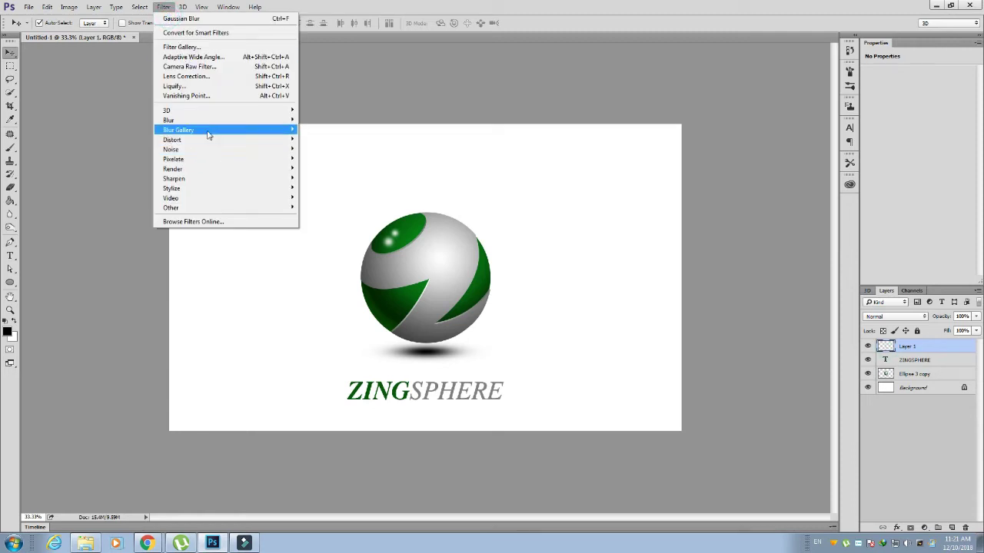
mouse_move(168, 120)
click(318, 161)
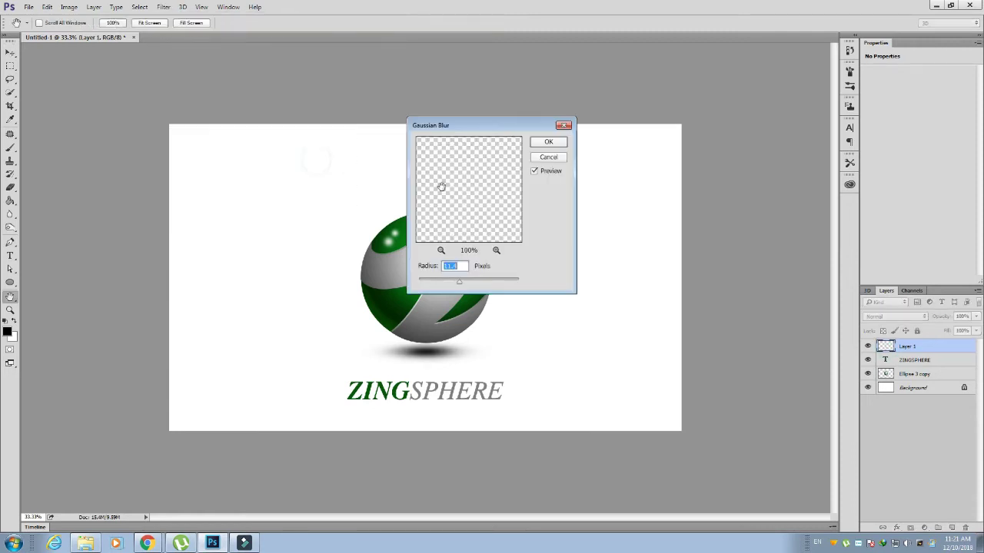
drag(478, 126, 707, 100)
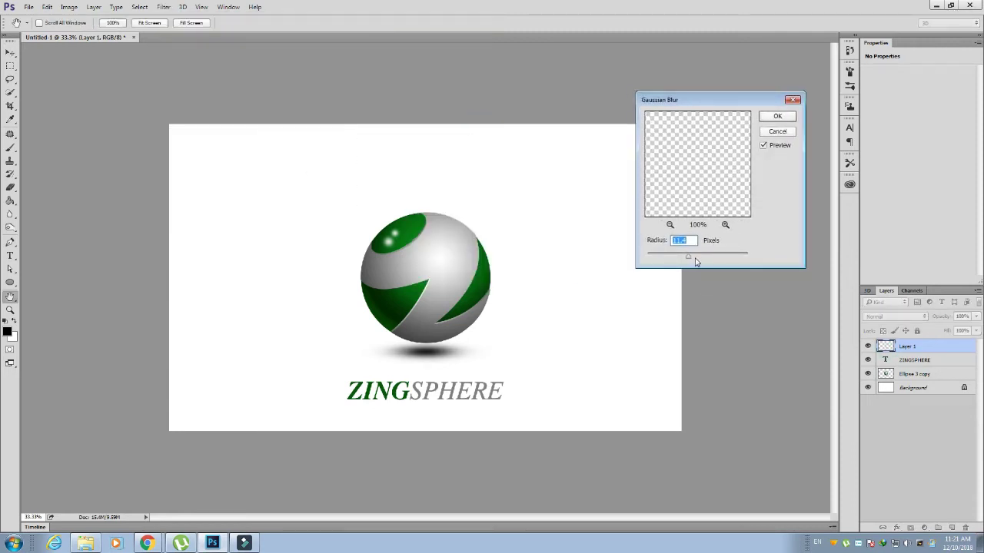
drag(698, 260, 704, 261)
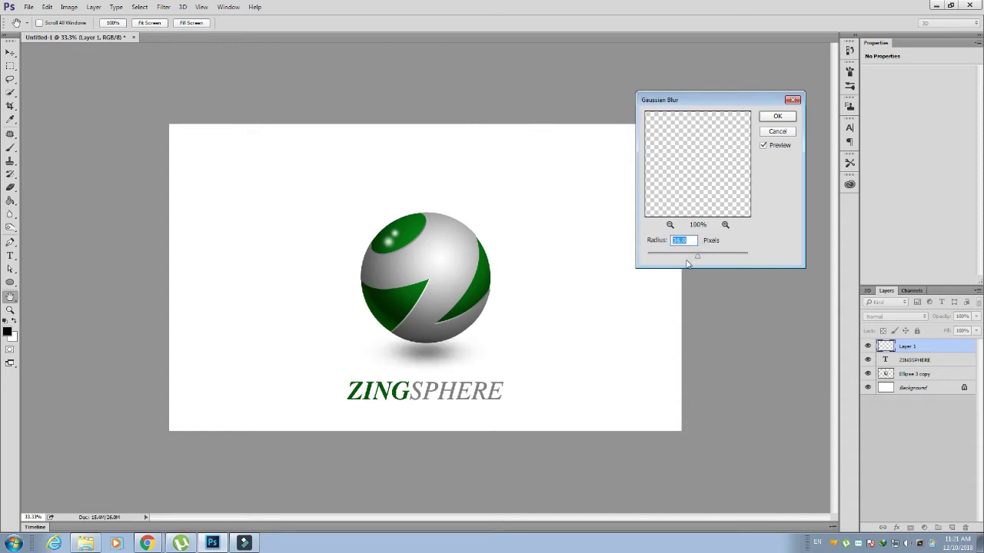
click(694, 258)
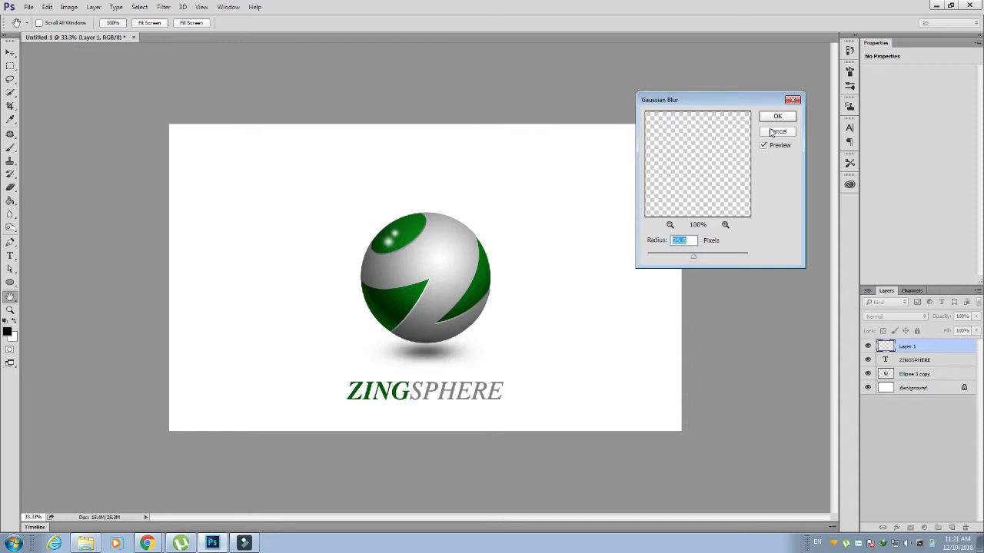
click(777, 118)
Stretch the shadow to about 147% width, recentre it, and nudge it up under the sphere
click(47, 7)
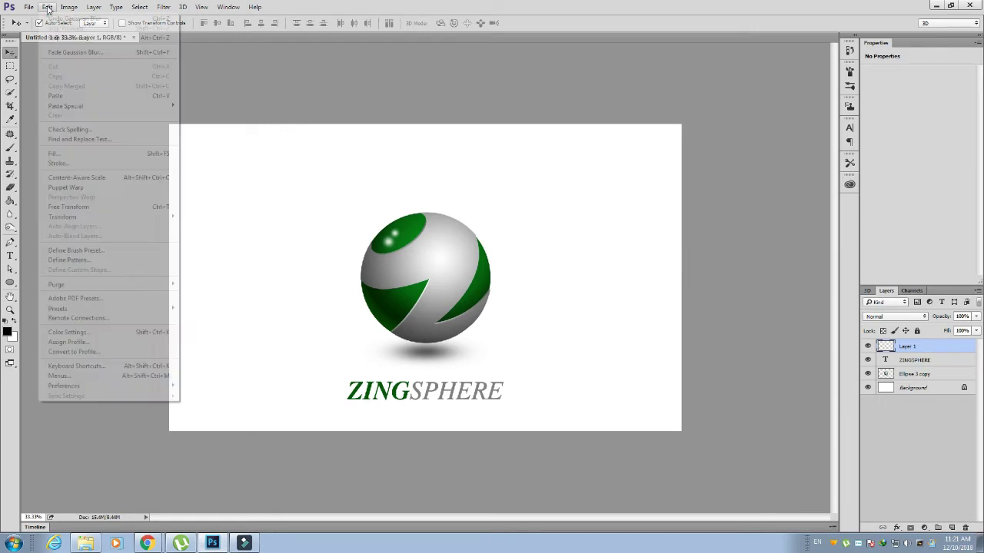
click(106, 205)
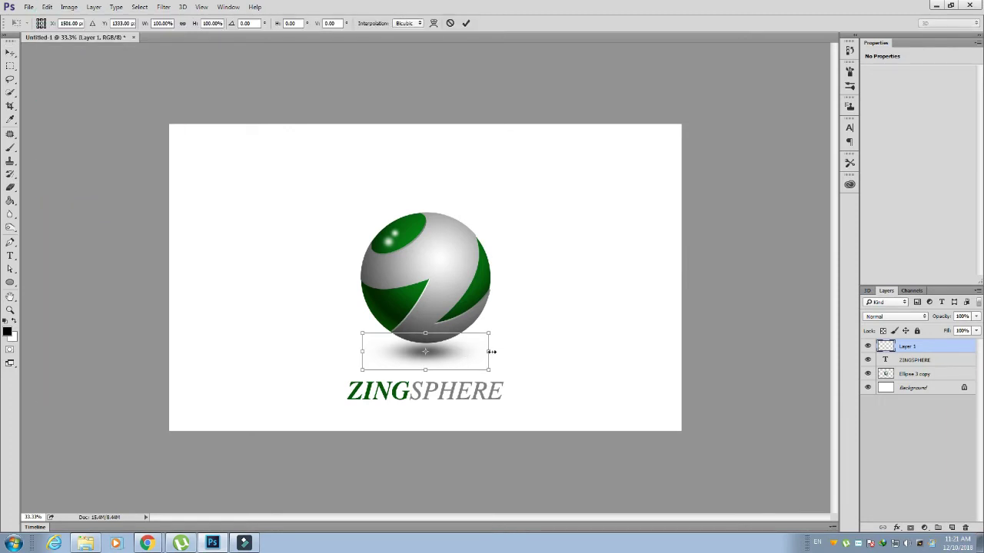
drag(490, 351, 547, 351)
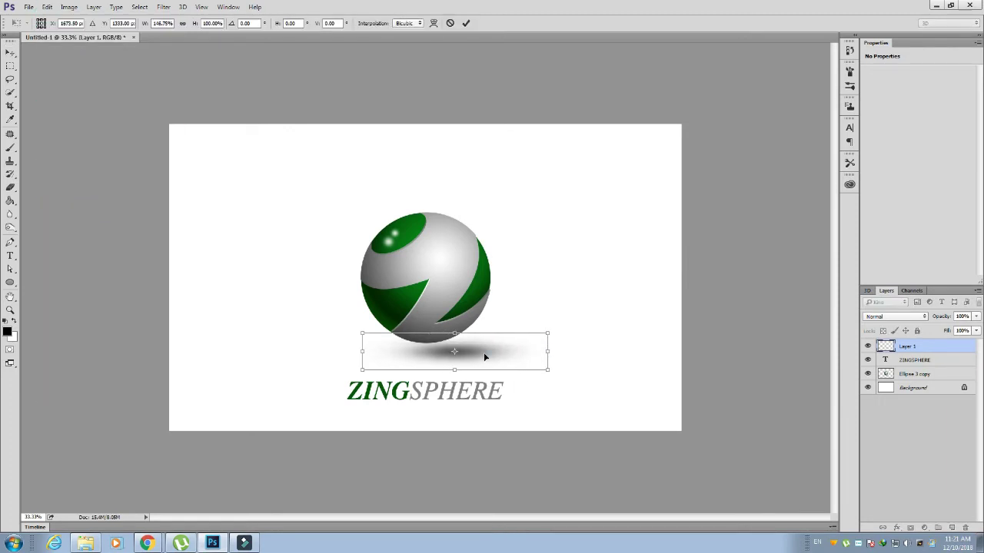
drag(484, 356, 456, 359)
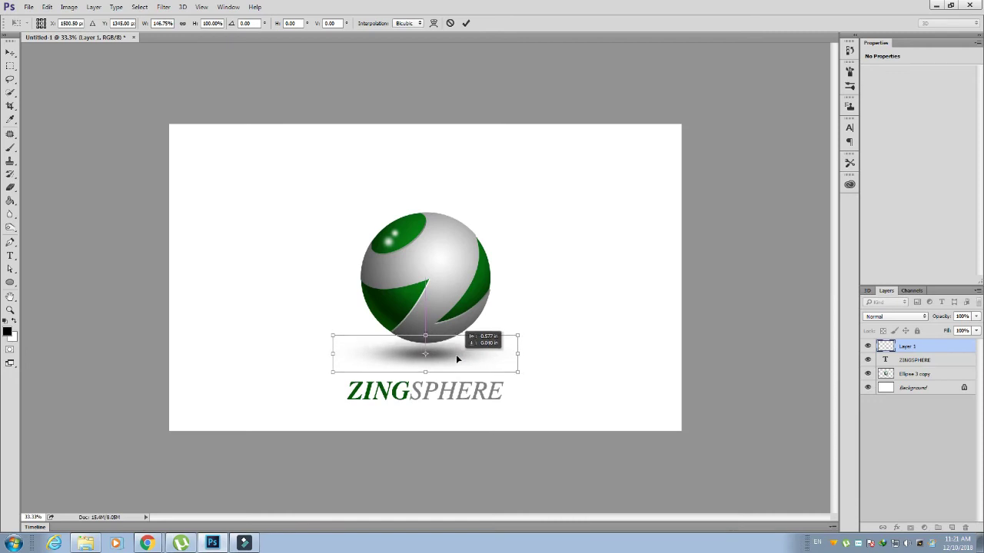
key(Return)
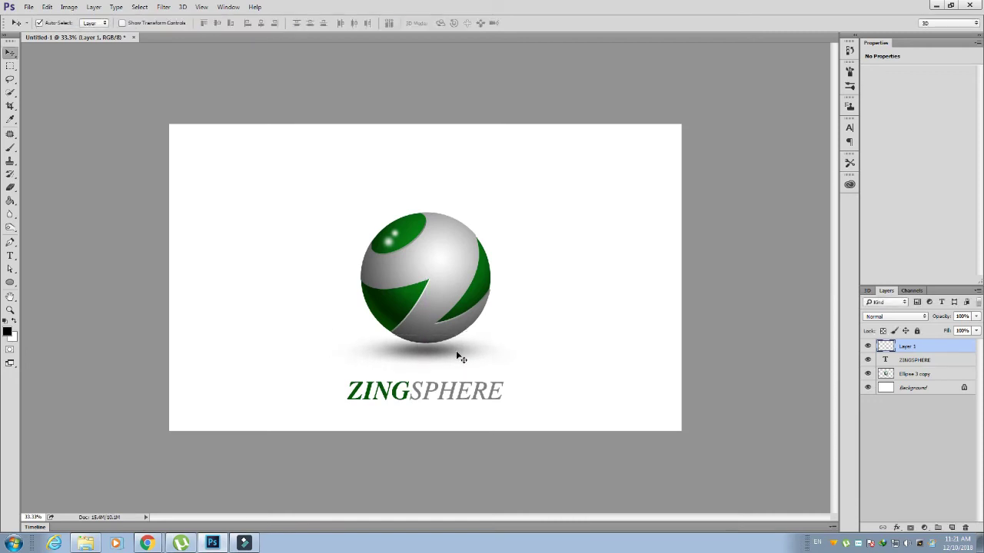
key(Up)
key(Up)
key(Up)
key(Up)
key(Up)
key(Up)
key(Up)
key(Up)
key(Up)
key(Up)
key(Up)
key(Up)
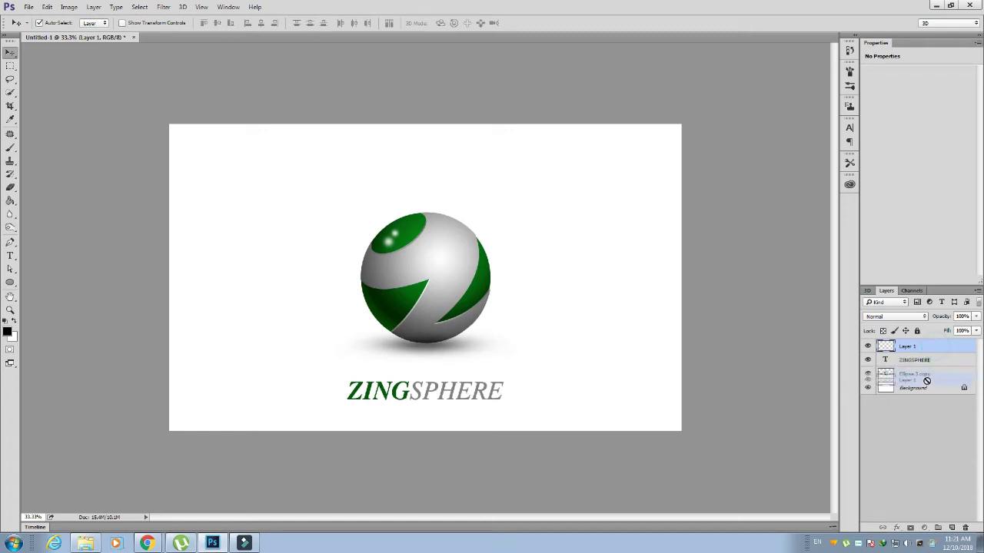
Move Layer 1 below Ellipse 3 copy and shift the ZINGSPHERE text upward
drag(935, 350, 905, 373)
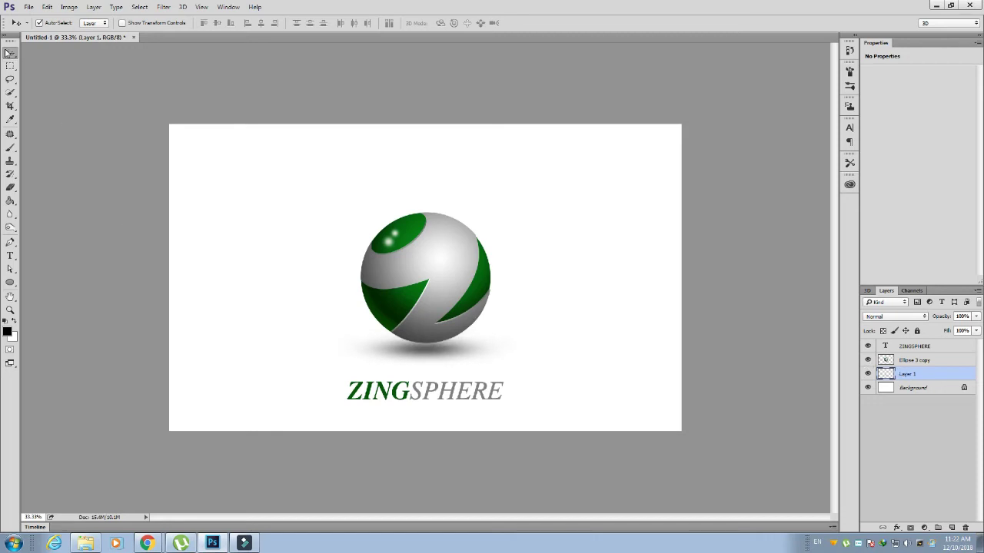
drag(388, 395, 388, 381)
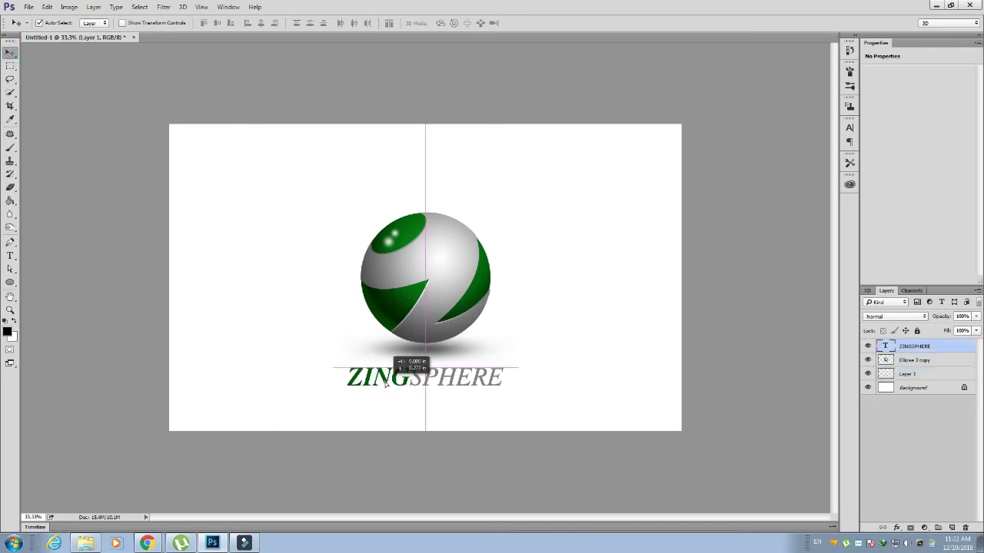
click(607, 361)
drag(466, 380, 465, 381)
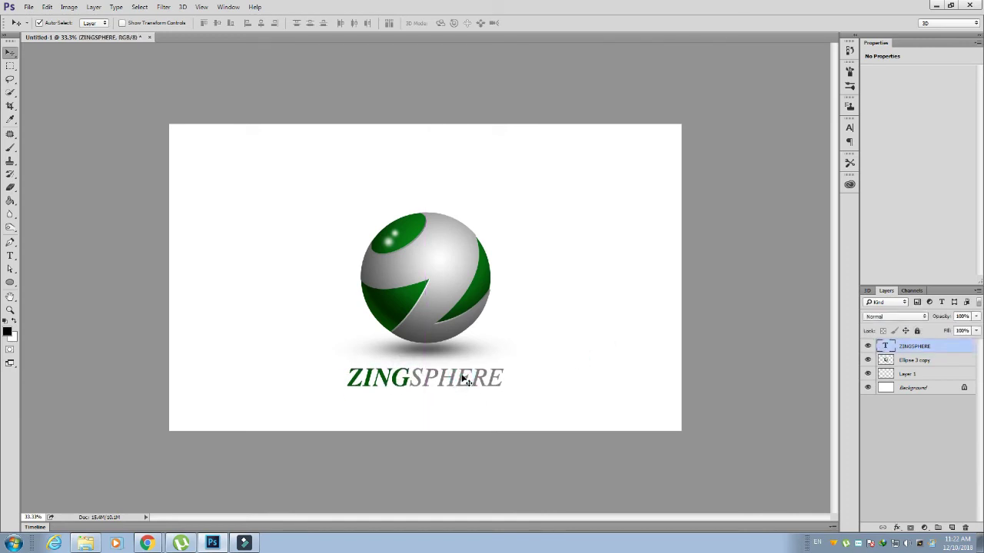
Raise the sphere about 30 px, then bring the shadow and text up beneath it
drag(439, 268, 435, 240)
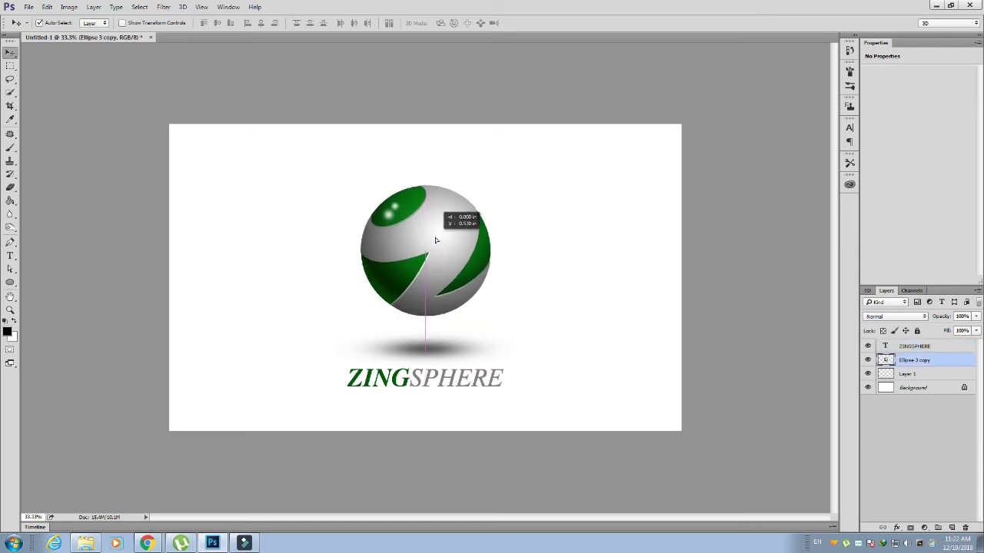
drag(440, 347, 440, 340)
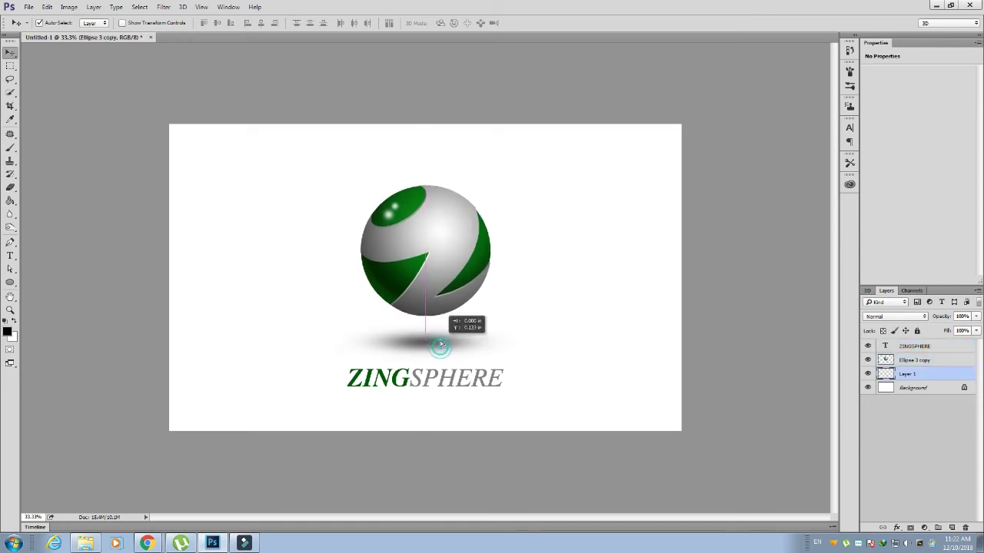
drag(442, 389, 435, 381)
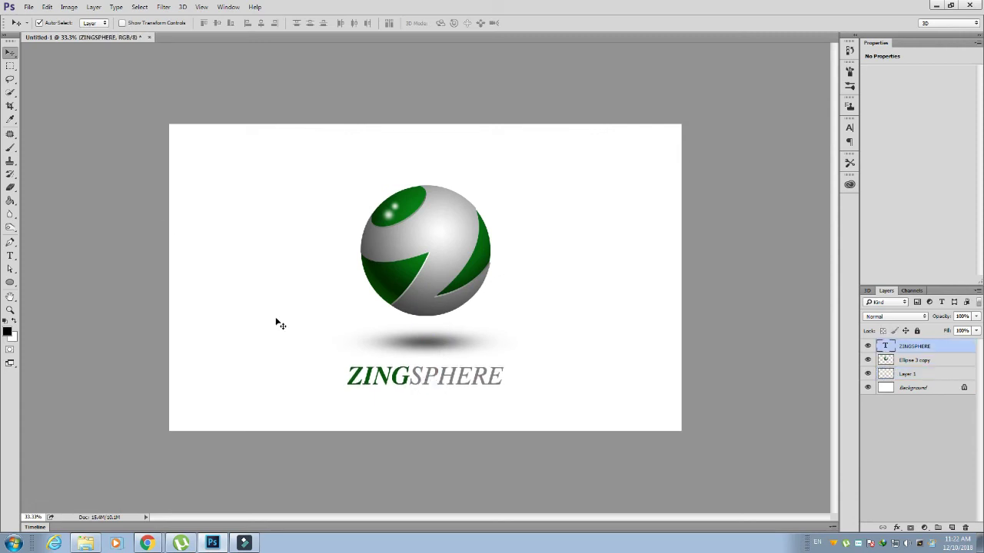